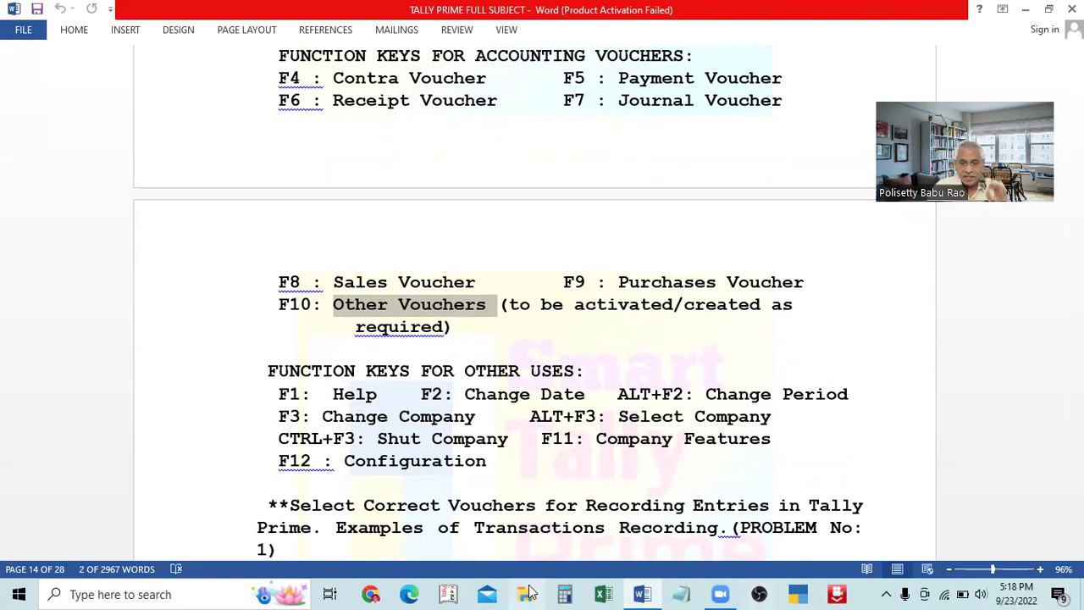
- Switch to TallyPrime and open the company Venkateswara Enterprises(22-23) from the list of companies
{"action": "left_click", "coordinate": [641, 593]}
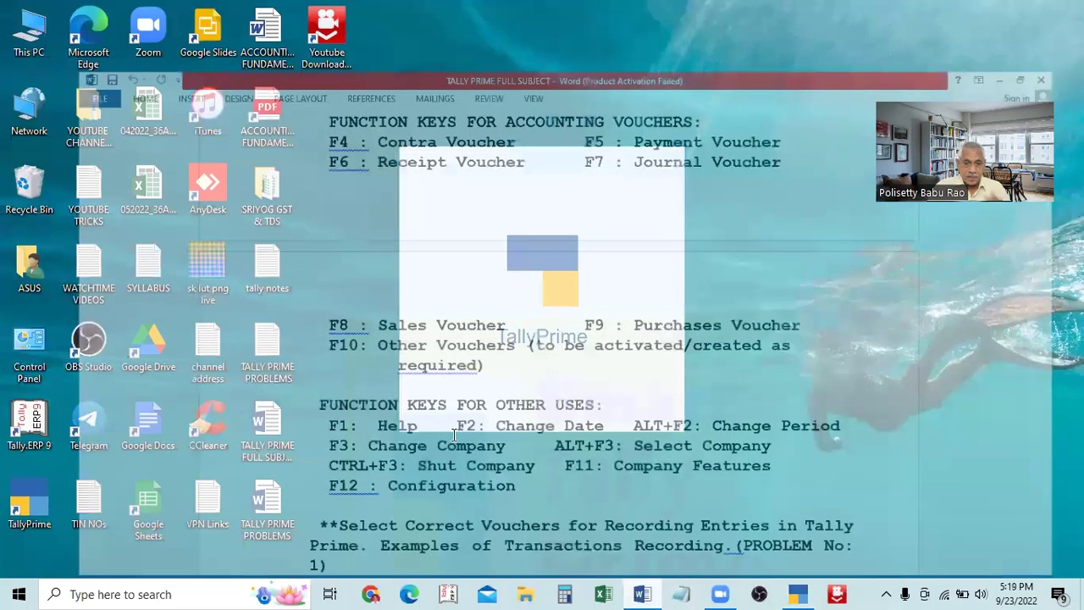
{"action": "scroll", "coordinate": [420, 419], "scroll_direction": "down", "scroll_amount": 1}
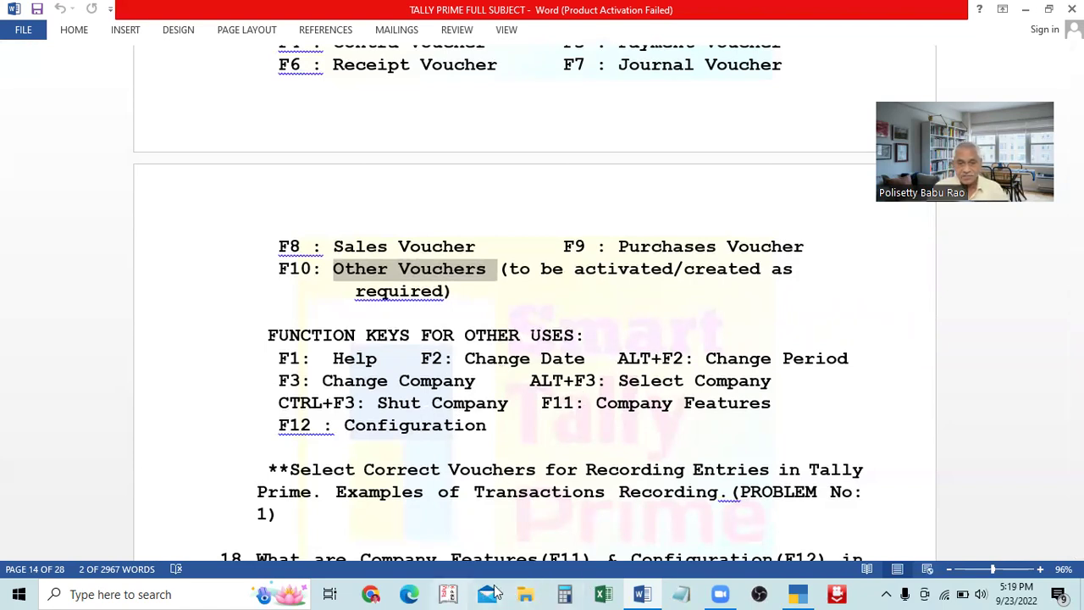
{"action": "left_click", "coordinate": [800, 594]}
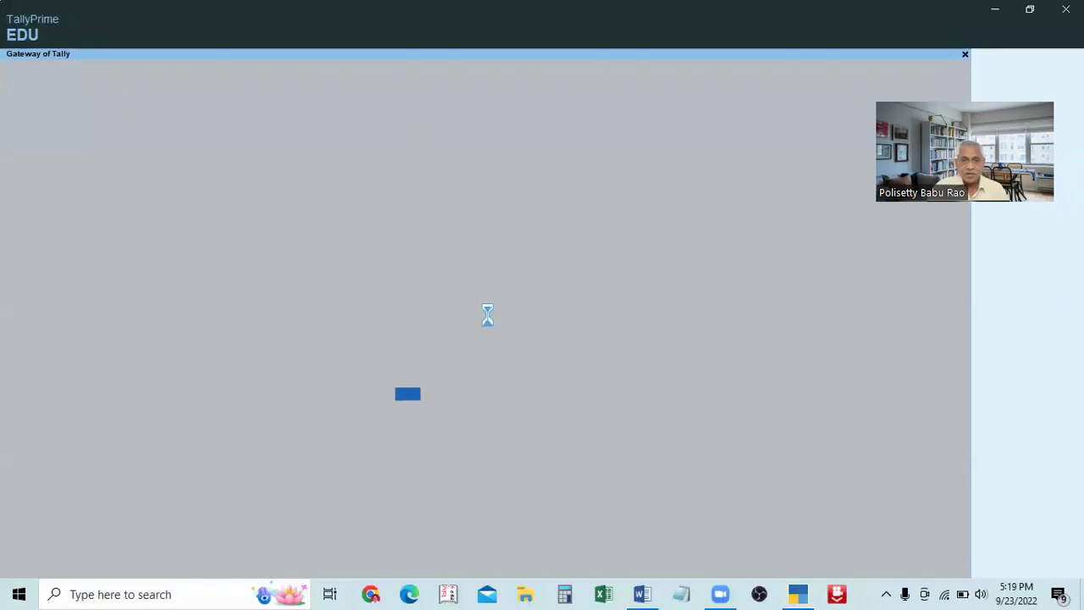
{"action": "left_click", "coordinate": [314, 354]}
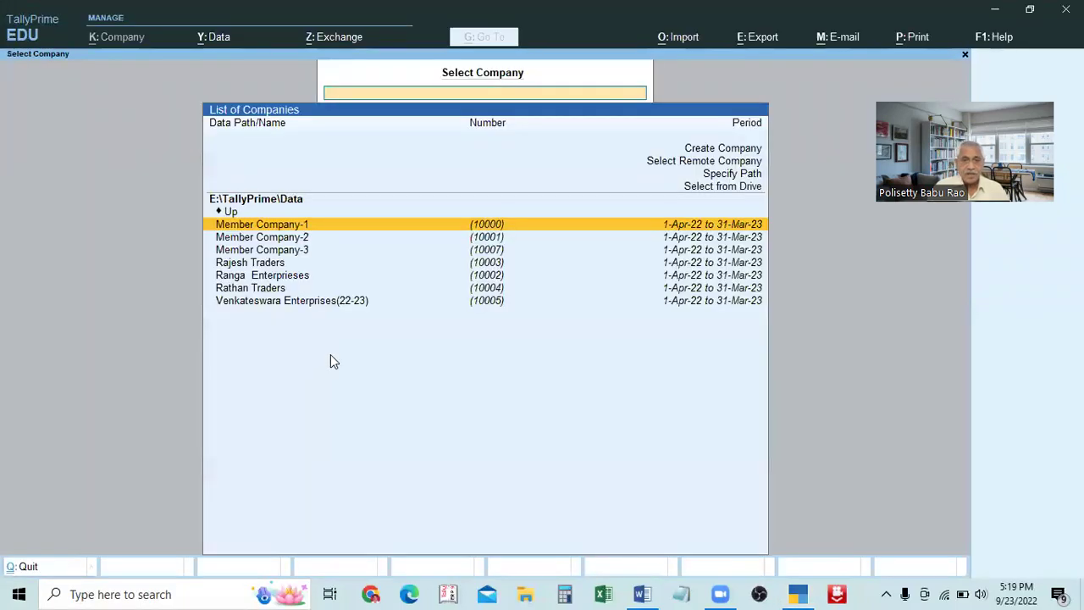
{"action": "left_click", "coordinate": [489, 305]}
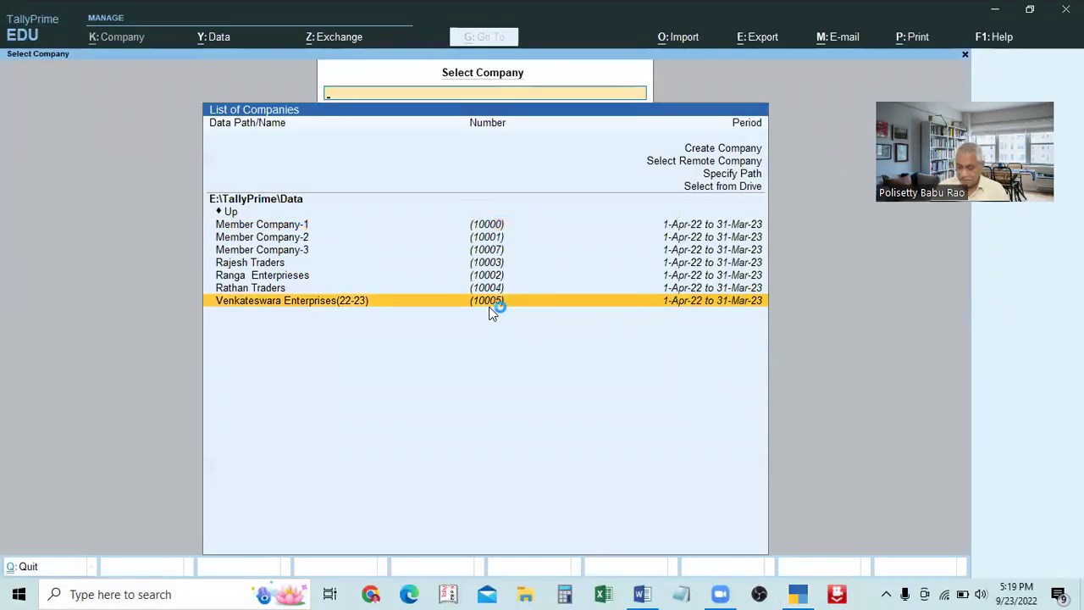
{"action": "left_click", "coordinate": [489, 305]}
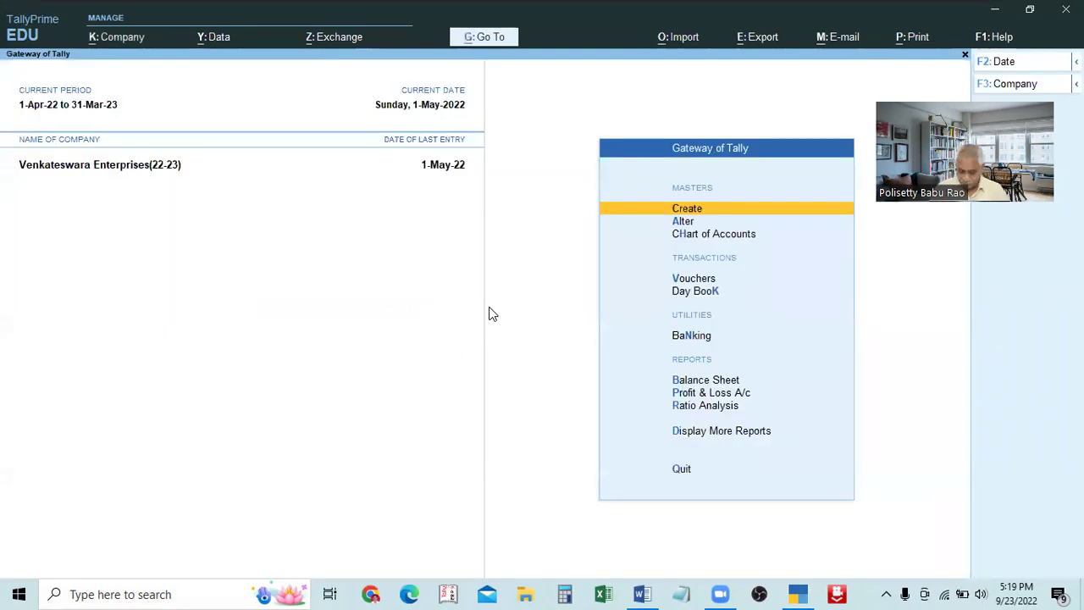
- Open accounting voucher creation from the Gateway of Tally
{"action": "key", "text": "Down"}
{"action": "key", "text": "Down"}
{"action": "key", "text": "Down"}
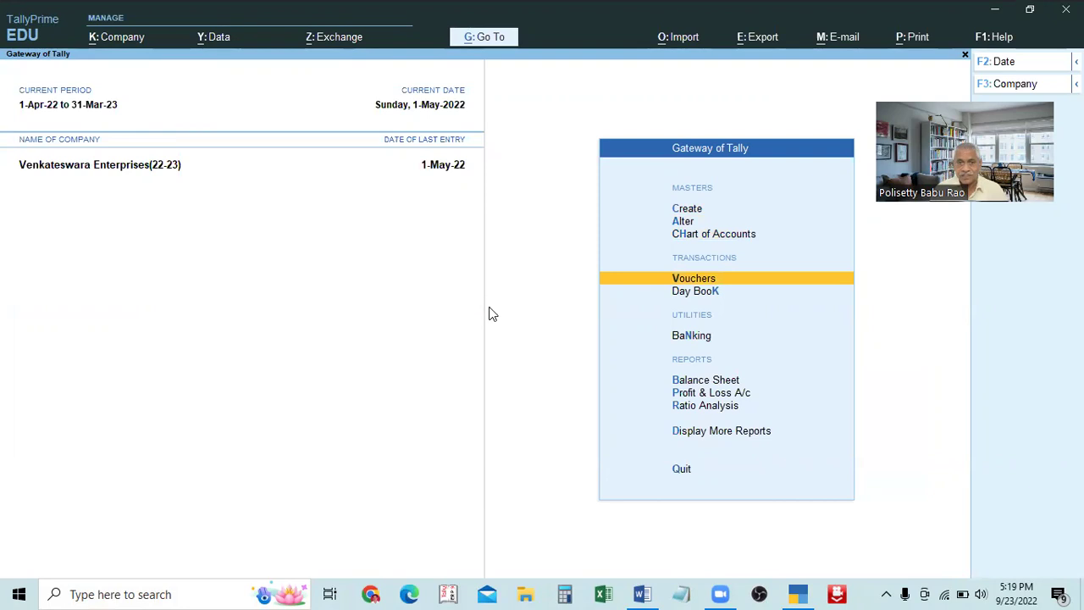
{"action": "key", "text": "Return"}
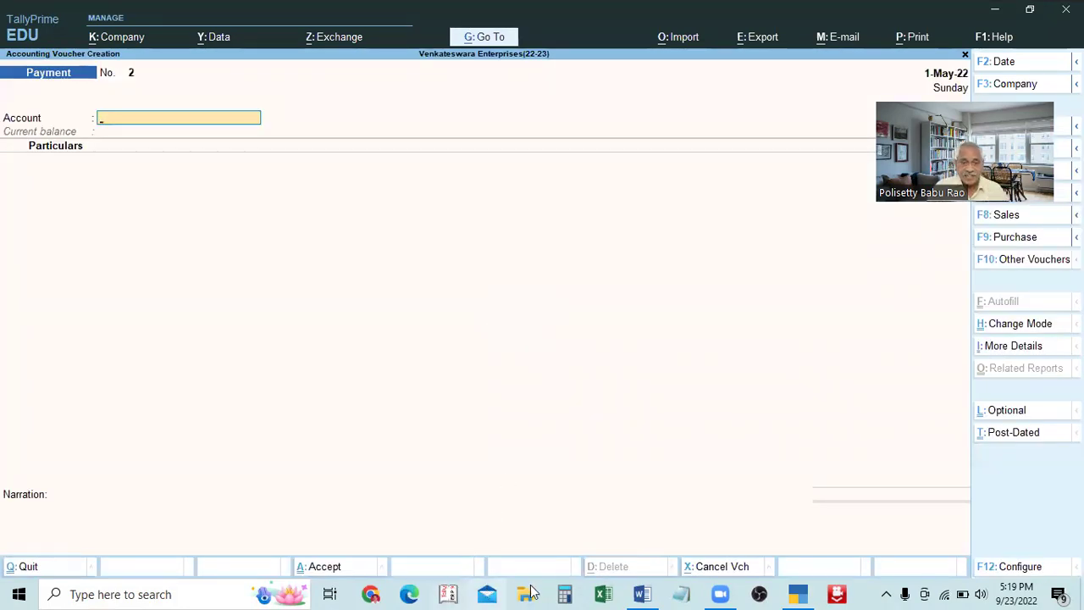
- Consult the accounting voucher list in the Word notes, then switch TallyPrime's voucher type to Contra, comparing it with Payment
{"action": "left_click", "coordinate": [642, 594]}
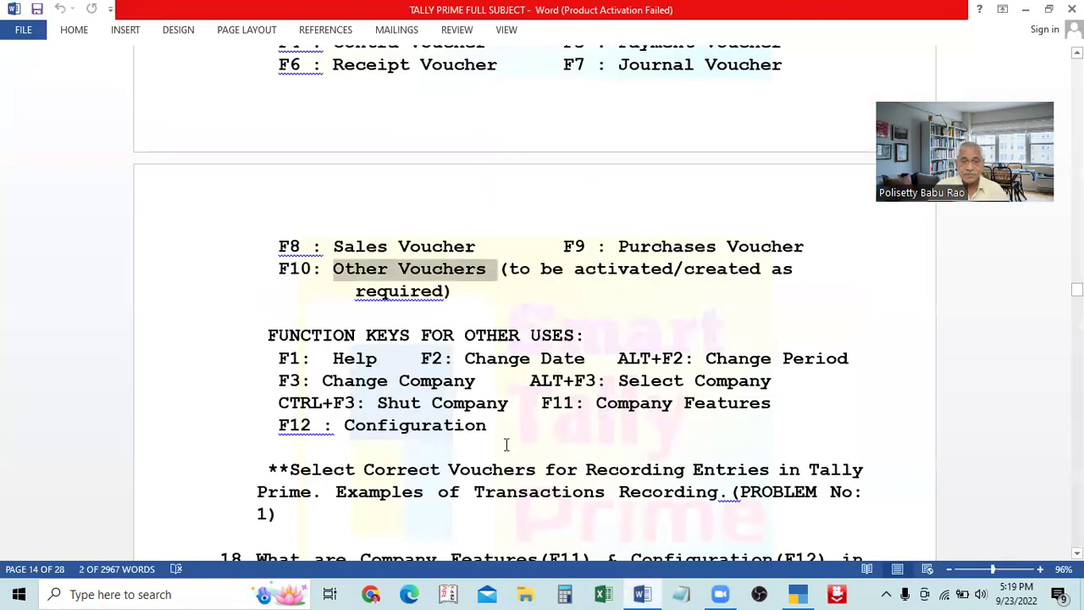
{"action": "scroll", "coordinate": [505, 445], "scroll_direction": "up", "scroll_amount": 4}
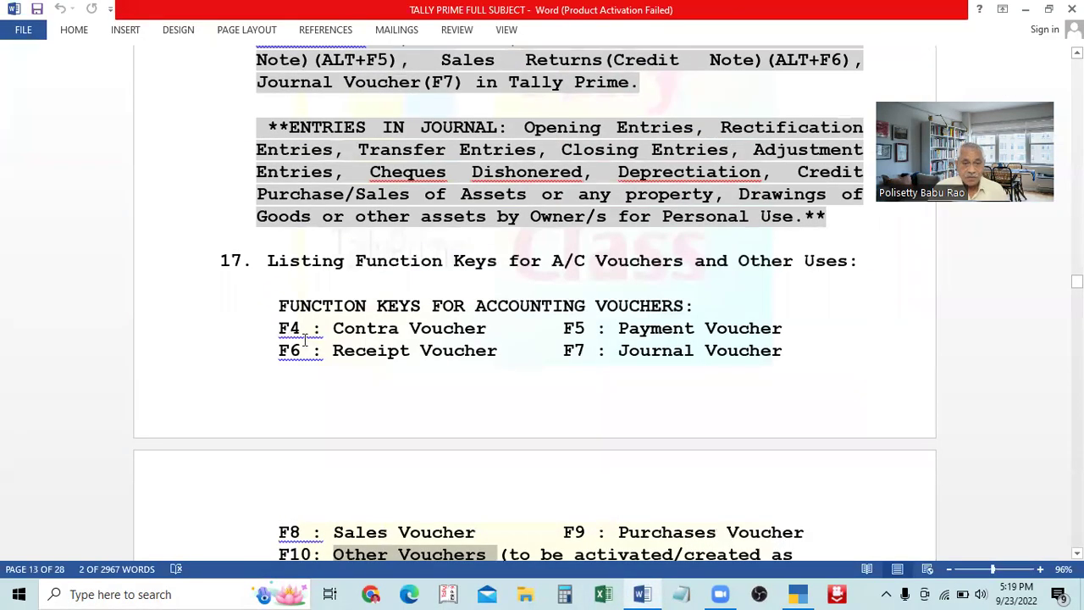
{"action": "left_click", "coordinate": [811, 591]}
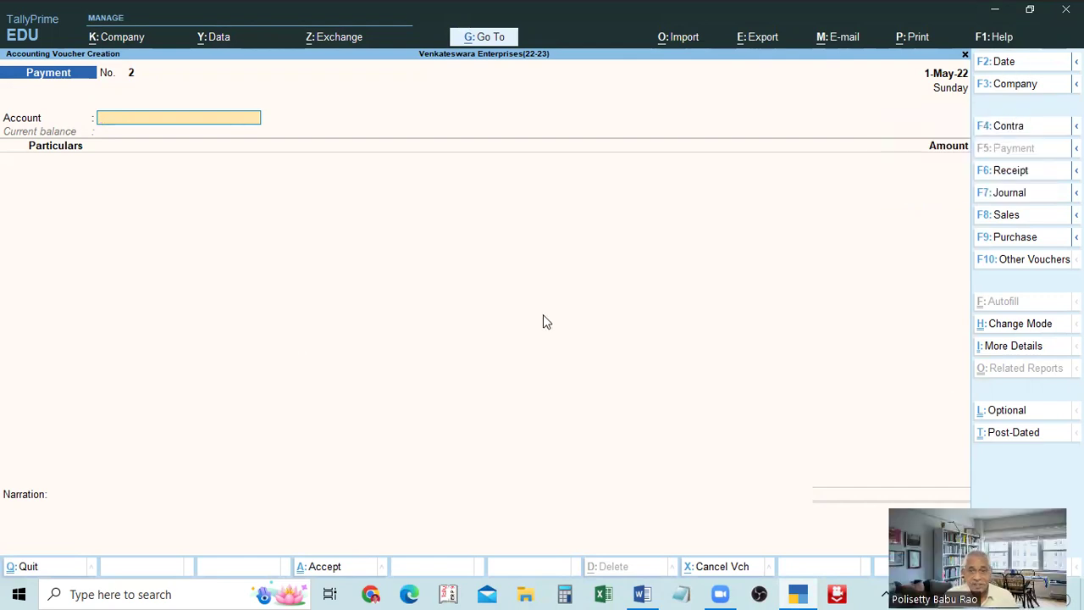
{"action": "left_click", "coordinate": [1010, 129]}
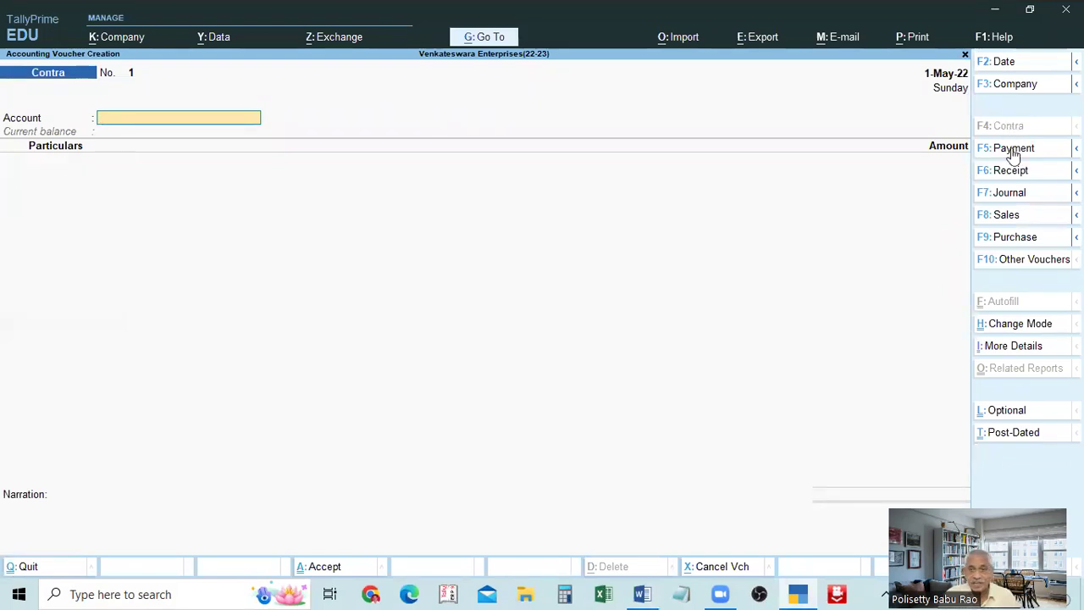
{"action": "left_click", "coordinate": [1014, 149]}
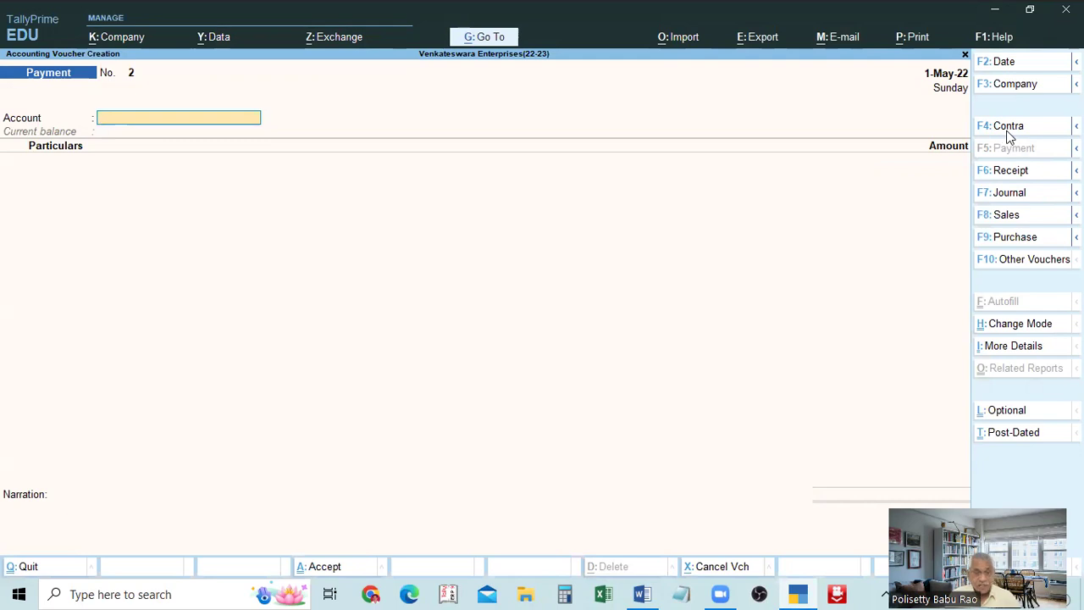
{"action": "left_click", "coordinate": [1008, 128]}
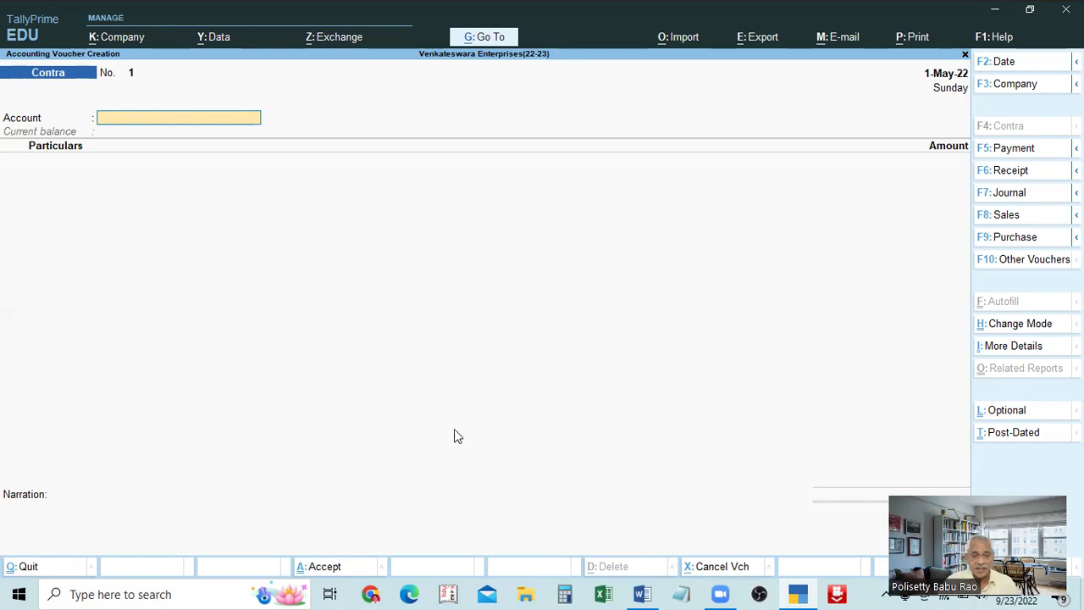
- Check the Payment Voucher entry in the Word notes and change the TallyPrime voucher type to Payment
{"action": "left_click", "coordinate": [643, 593]}
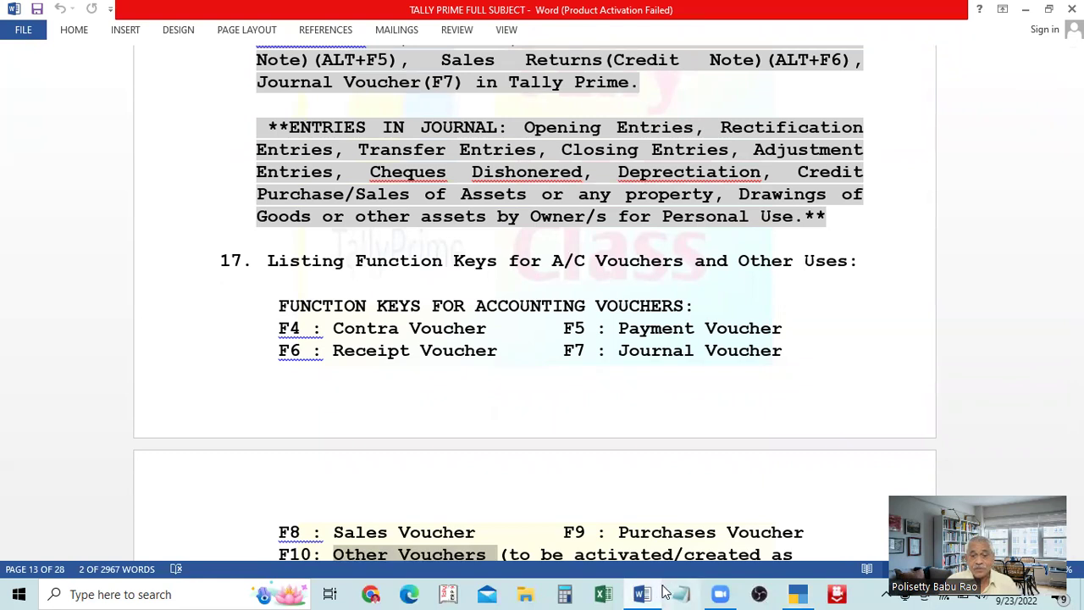
{"action": "left_click", "coordinate": [798, 593]}
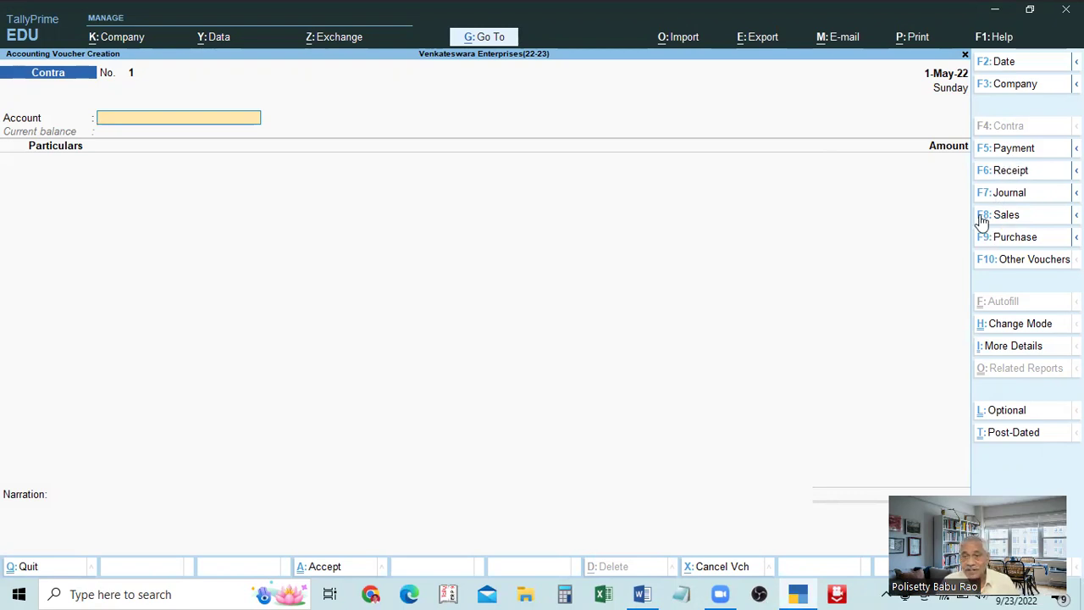
{"action": "left_click", "coordinate": [1012, 148]}
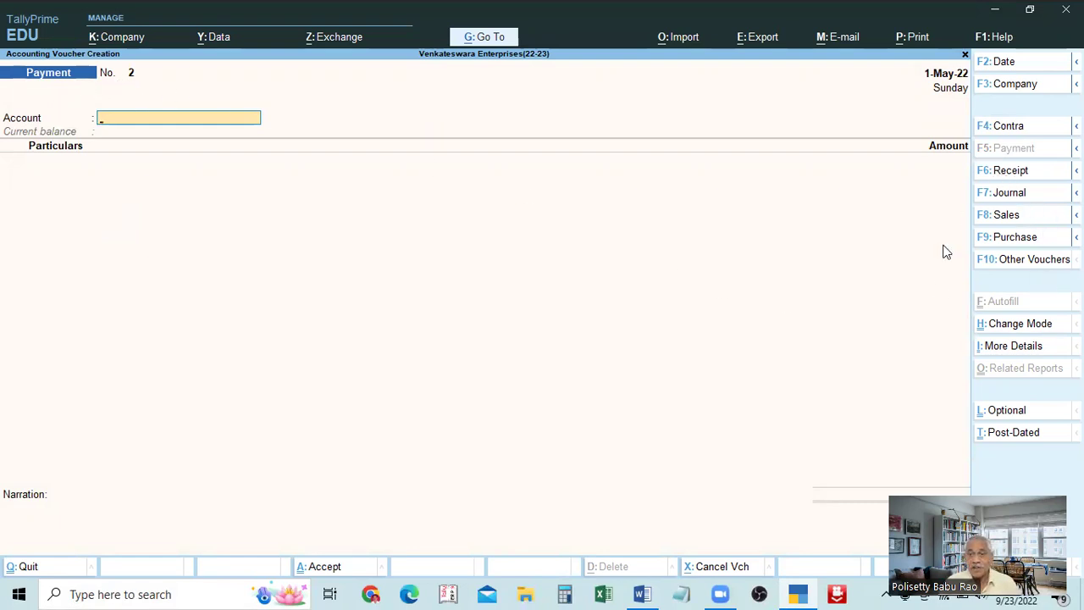
- Check the Receipt Voucher entry in the Word notes and set the TallyPrime voucher type to Receipt, comparing it with Payment
{"action": "left_click", "coordinate": [643, 594]}
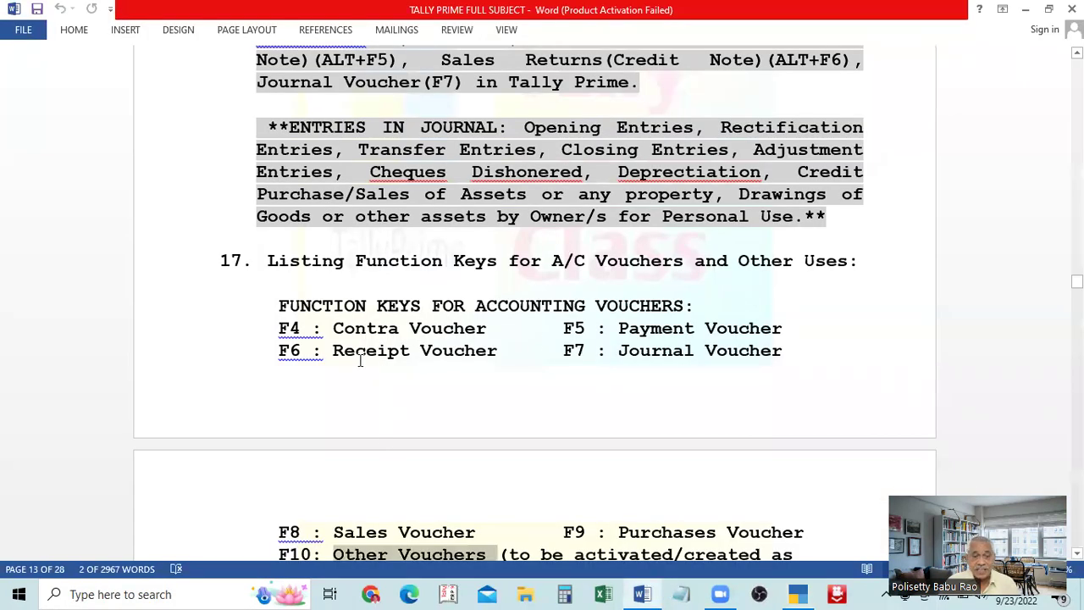
{"action": "left_click", "coordinate": [789, 594]}
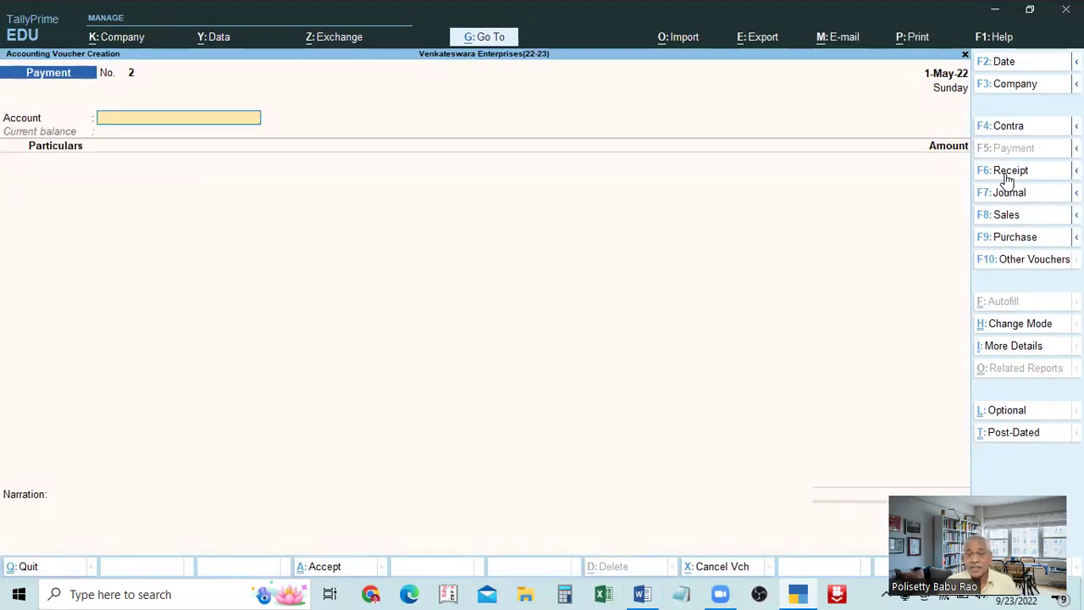
{"action": "left_click", "coordinate": [1006, 173]}
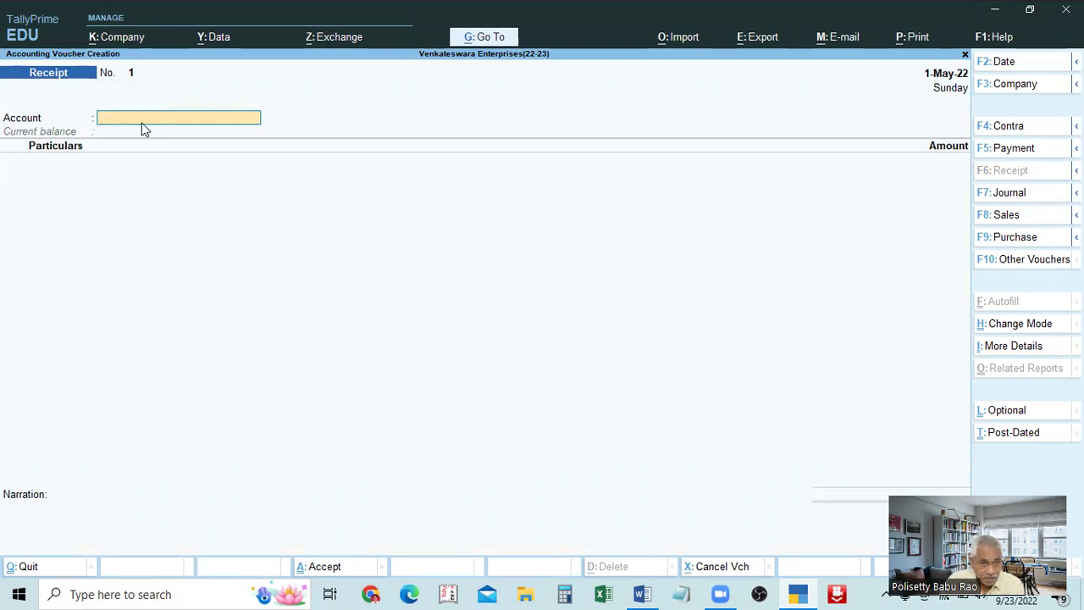
{"action": "left_click", "coordinate": [1006, 150]}
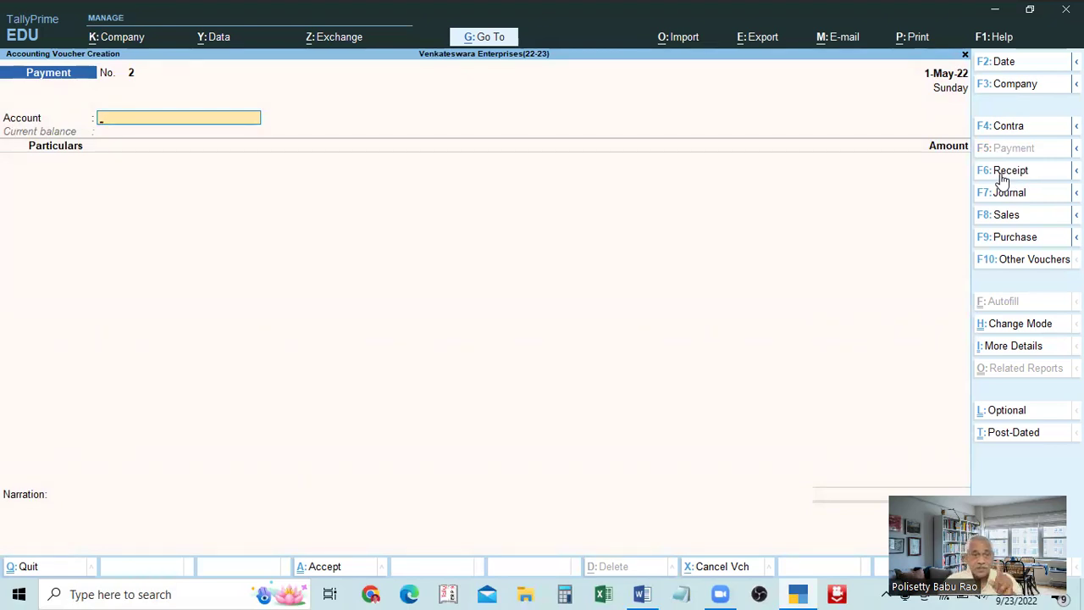
{"action": "left_click", "coordinate": [1008, 170]}
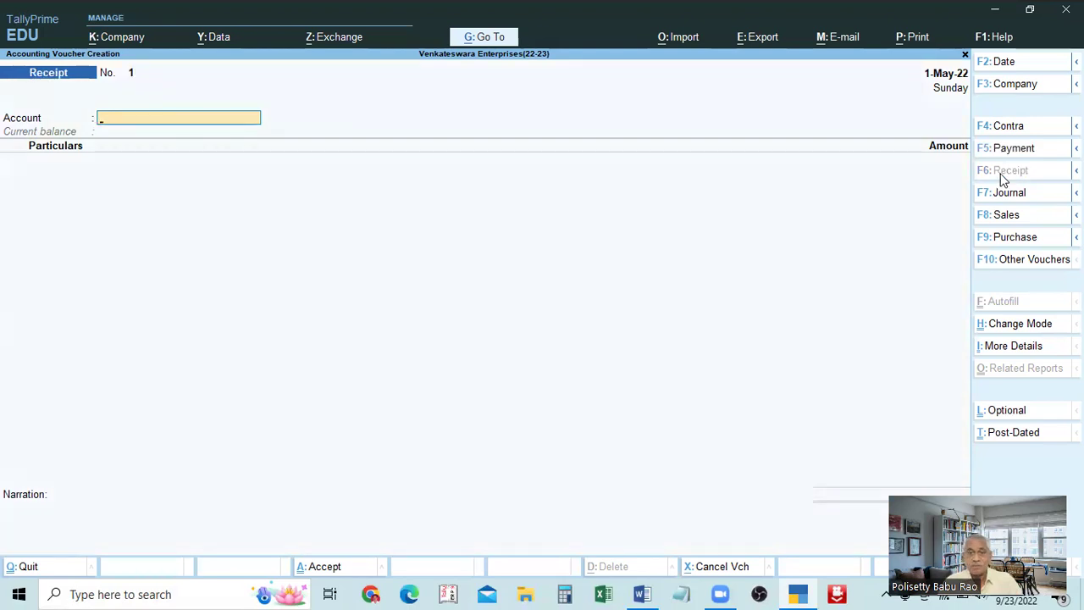
{"action": "left_click", "coordinate": [683, 593]}
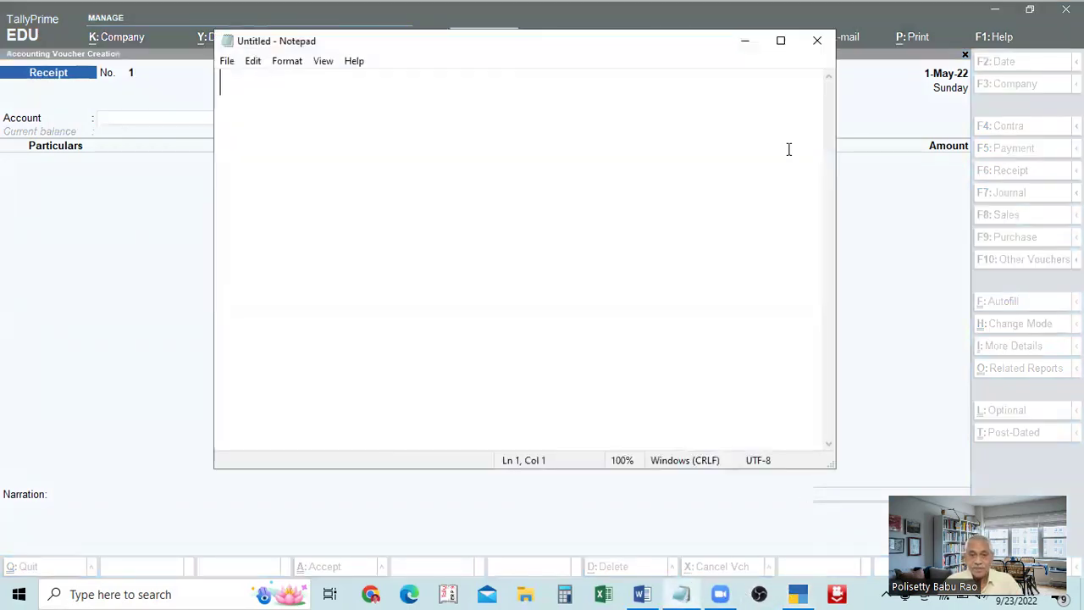
{"action": "left_click", "coordinate": [817, 40]}
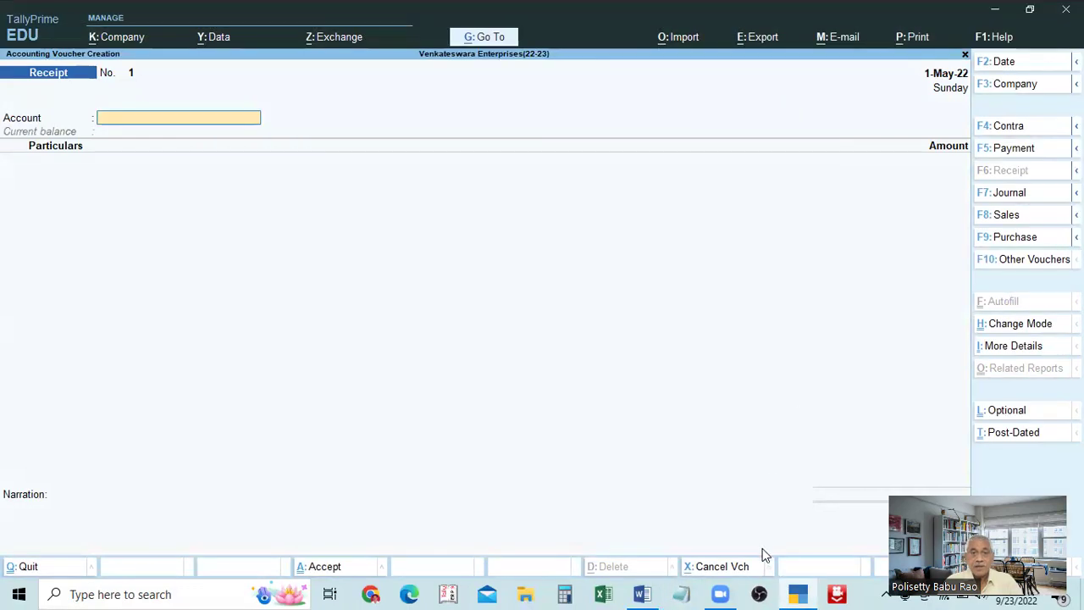
- Review the remaining voucher function keys in the Word notes and bring up a Sales voucher in TallyPrime
{"action": "left_click", "coordinate": [641, 593]}
{"action": "scroll", "coordinate": [513, 372], "scroll_direction": "down", "scroll_amount": 3}
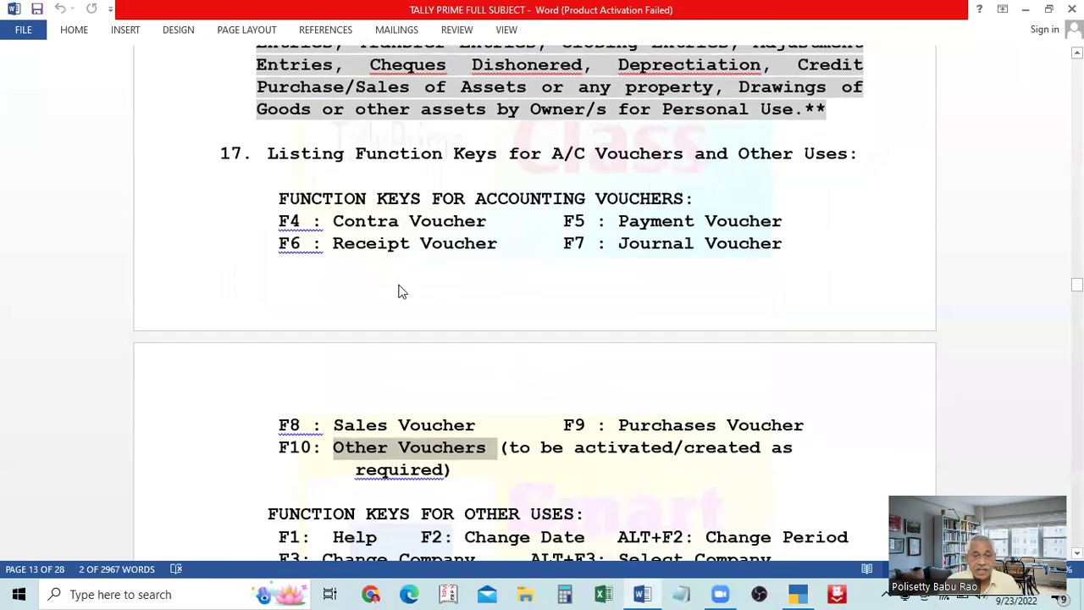
{"action": "scroll", "coordinate": [675, 259], "scroll_direction": "down", "scroll_amount": 2}
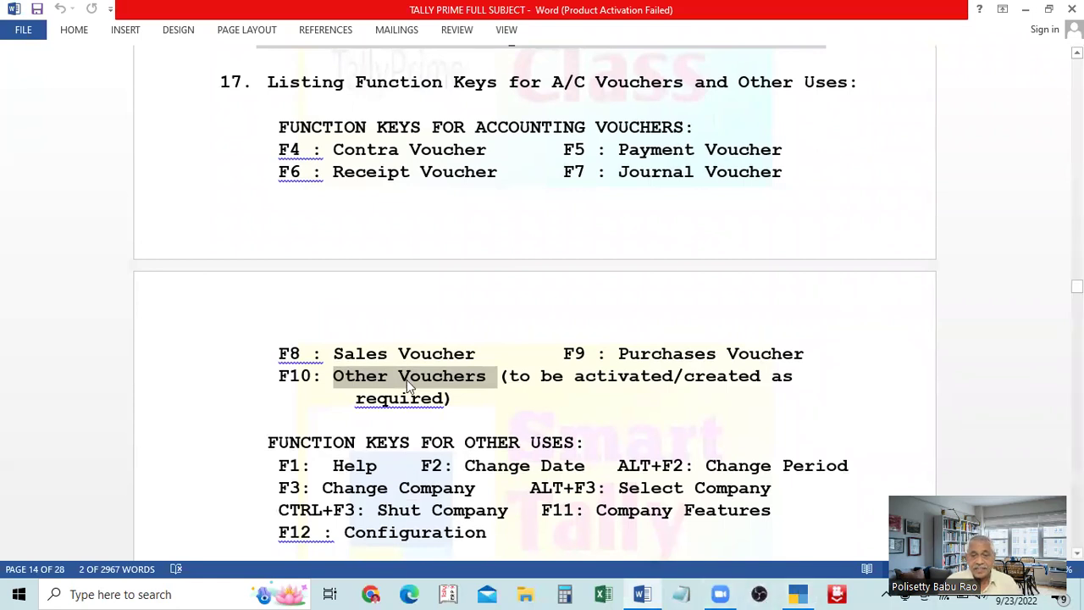
{"action": "key", "text": "alt+Tab"}
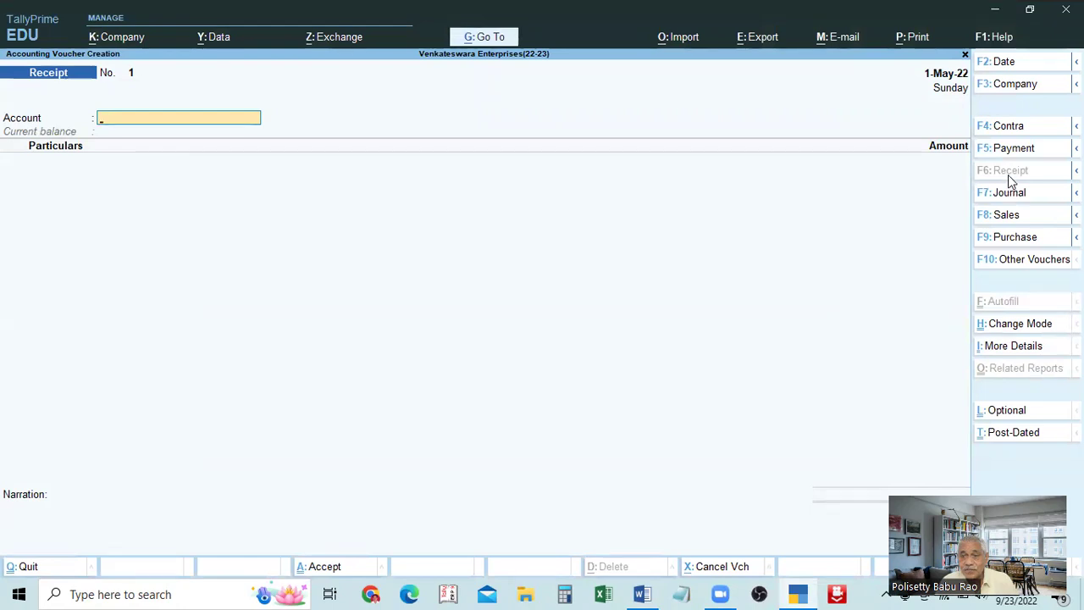
{"action": "left_click", "coordinate": [1012, 217]}
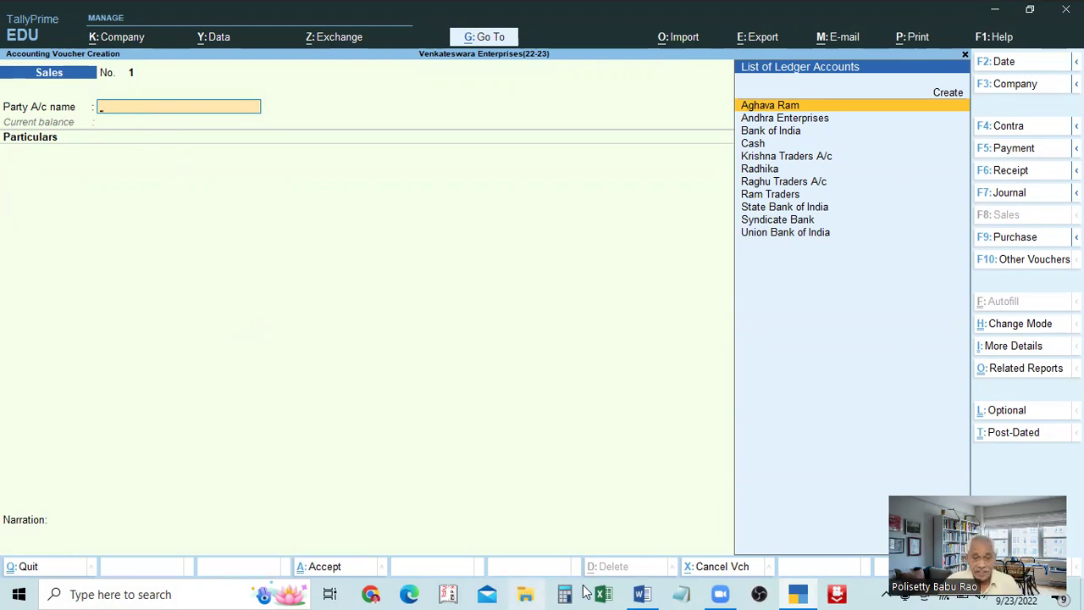
- Highlight the Purchases Voucher entry in the Word notes and change the TallyPrime voucher type to Purchase
{"action": "left_click", "coordinate": [641, 594]}
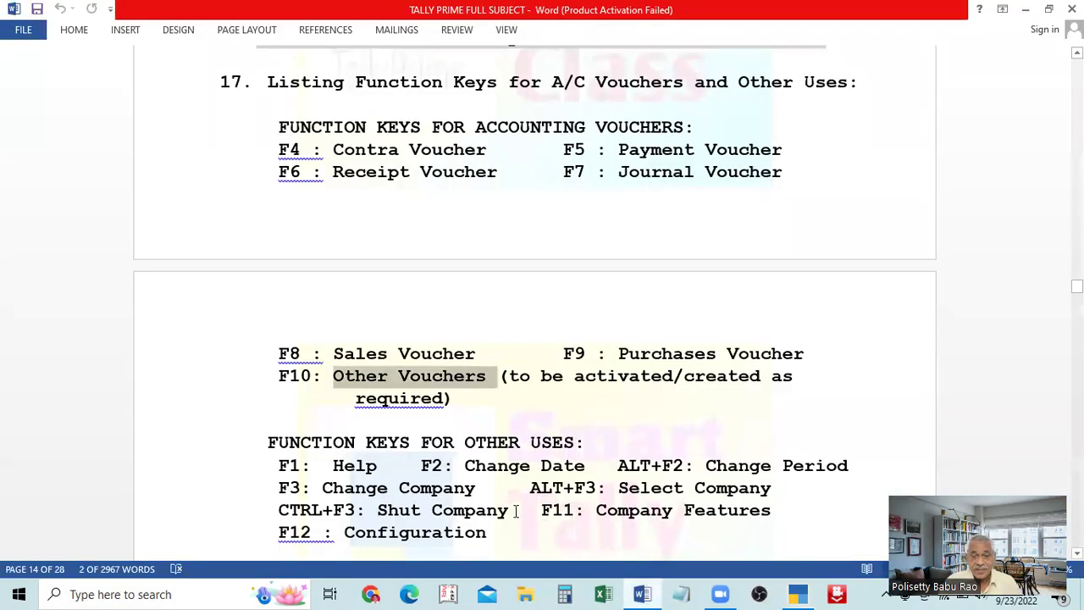
{"action": "left_click_drag", "start_coordinate": [565, 353], "coordinate": [816, 317]}
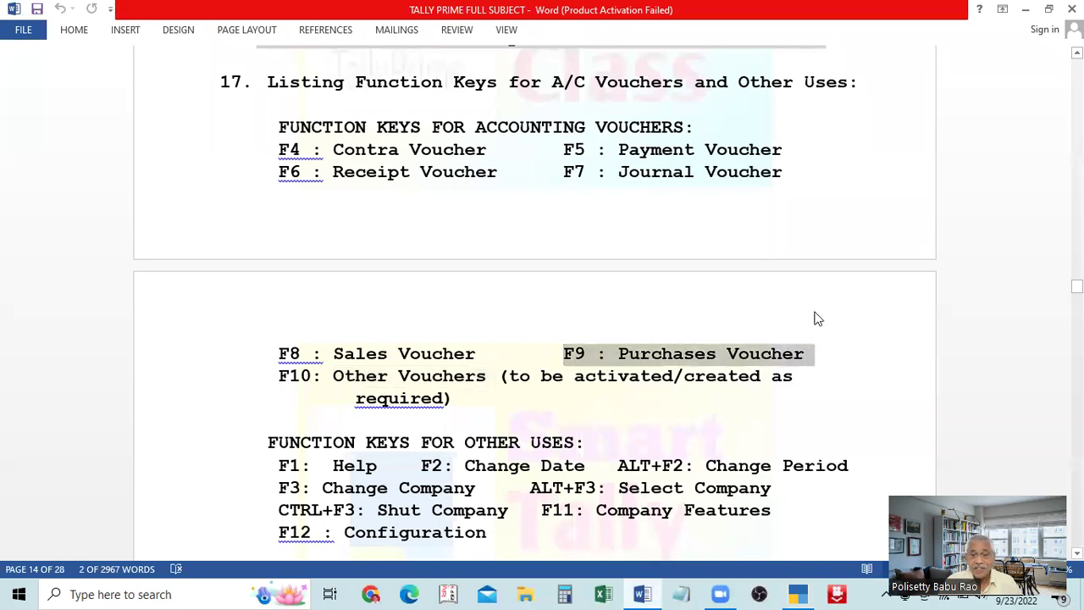
{"action": "left_click", "coordinate": [797, 593]}
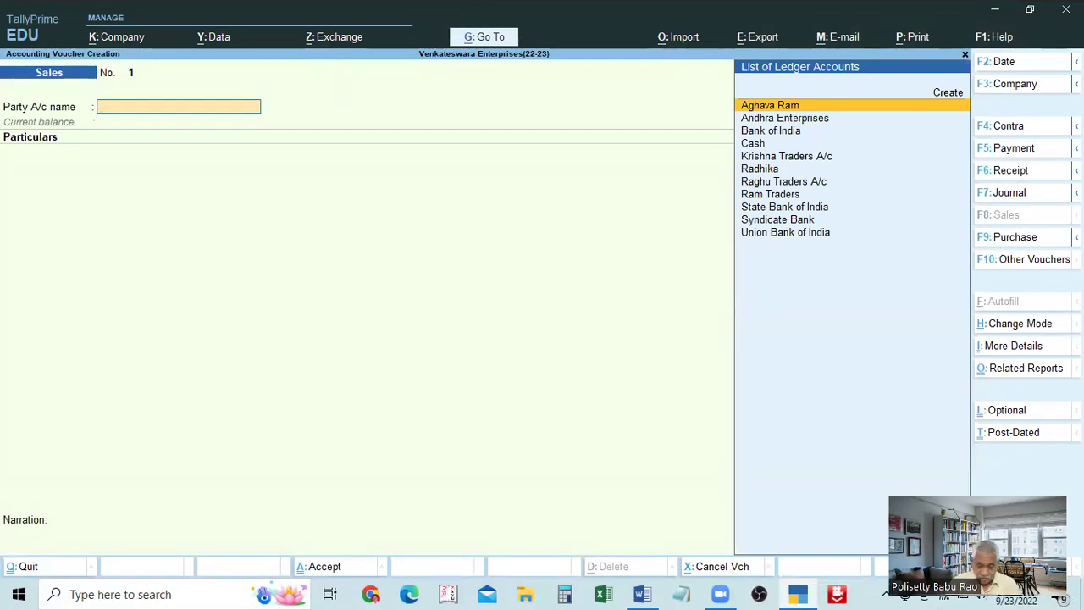
{"action": "key", "text": "F9"}
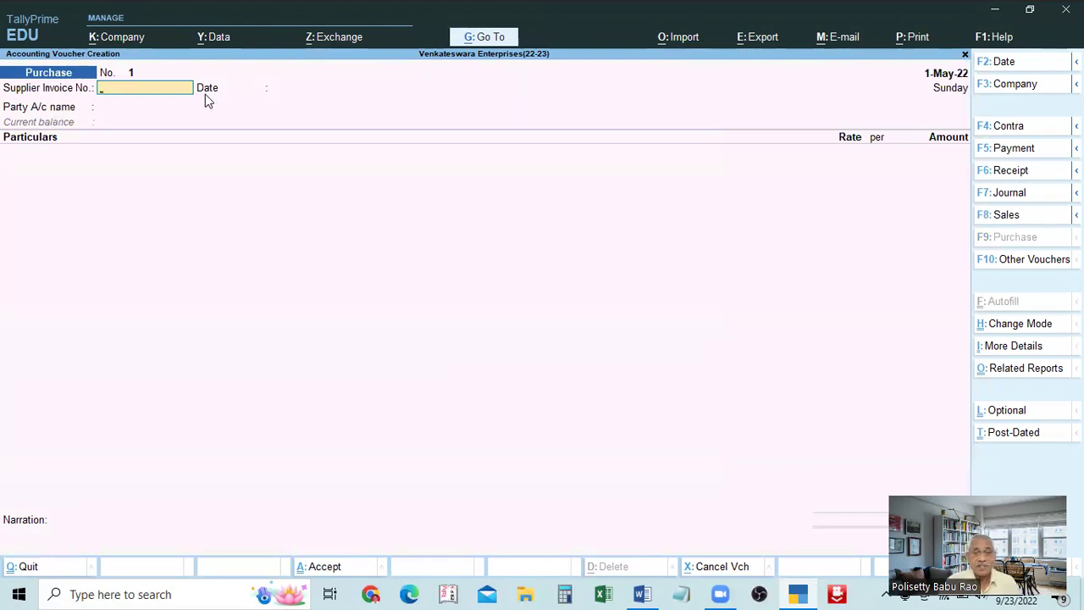
- Switch to the Word notes and check the F10 Other Vouchers entry by highlighting it
{"action": "left_click", "coordinate": [642, 593]}
{"action": "scroll", "coordinate": [489, 394], "scroll_direction": "down", "scroll_amount": 1}
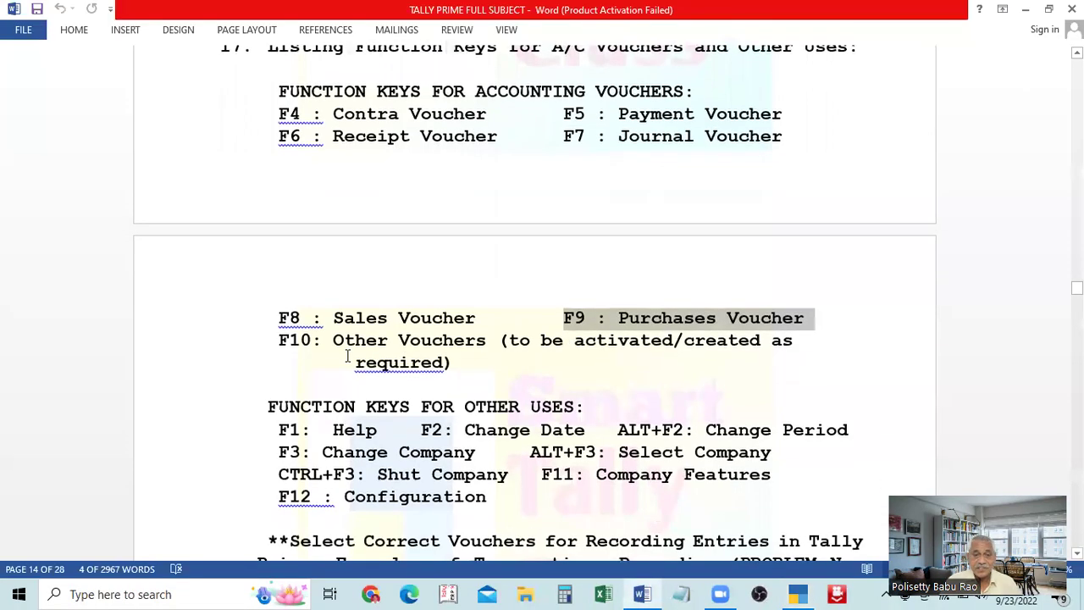
{"action": "left_click_drag", "start_coordinate": [334, 341], "coordinate": [531, 364]}
{"action": "left_click", "coordinate": [550, 367]}
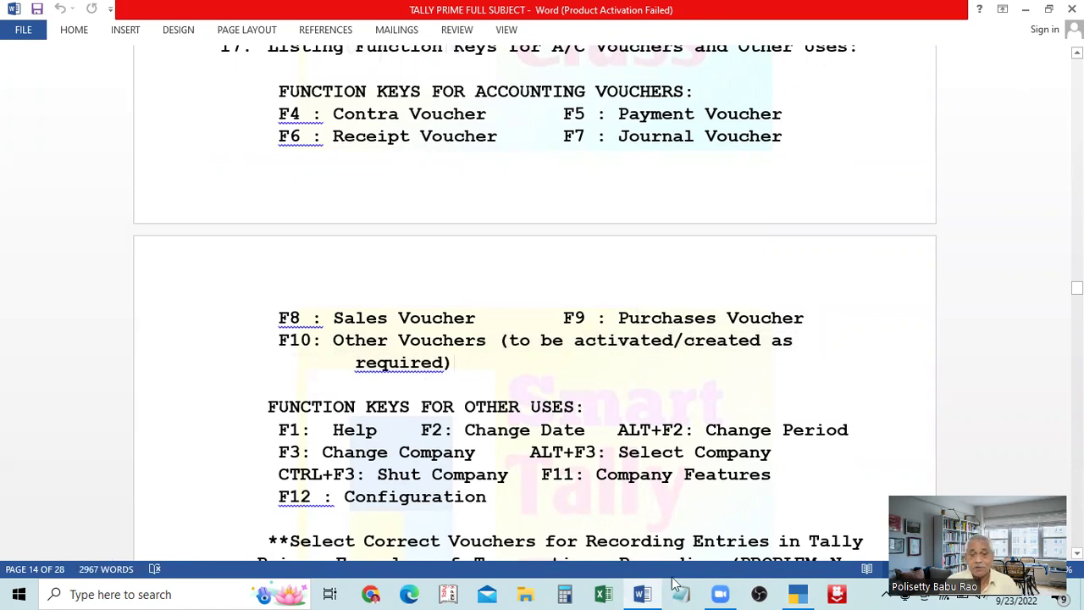
- Switch to TallyPrime and change the voucher type to Debit Note from the other vouchers list
{"action": "left_click", "coordinate": [797, 592]}
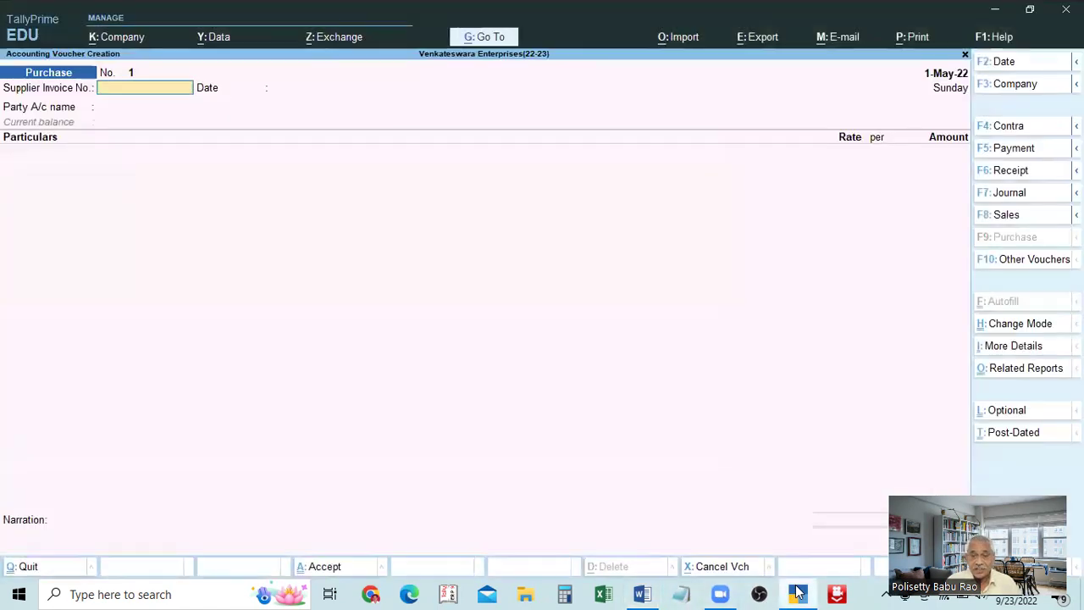
{"action": "left_click", "coordinate": [1020, 263]}
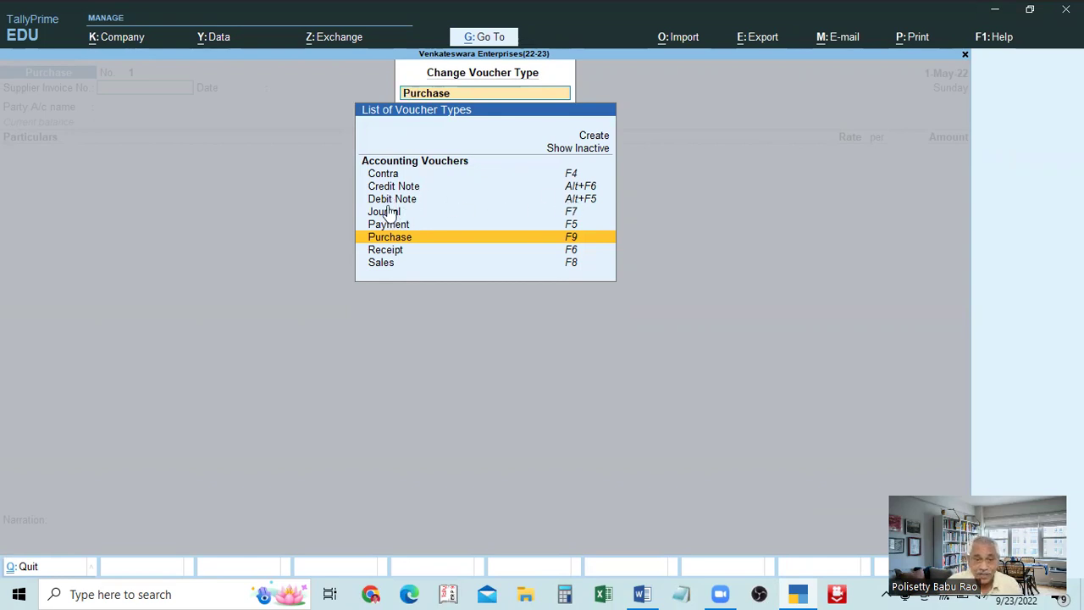
{"action": "left_click", "coordinate": [573, 202]}
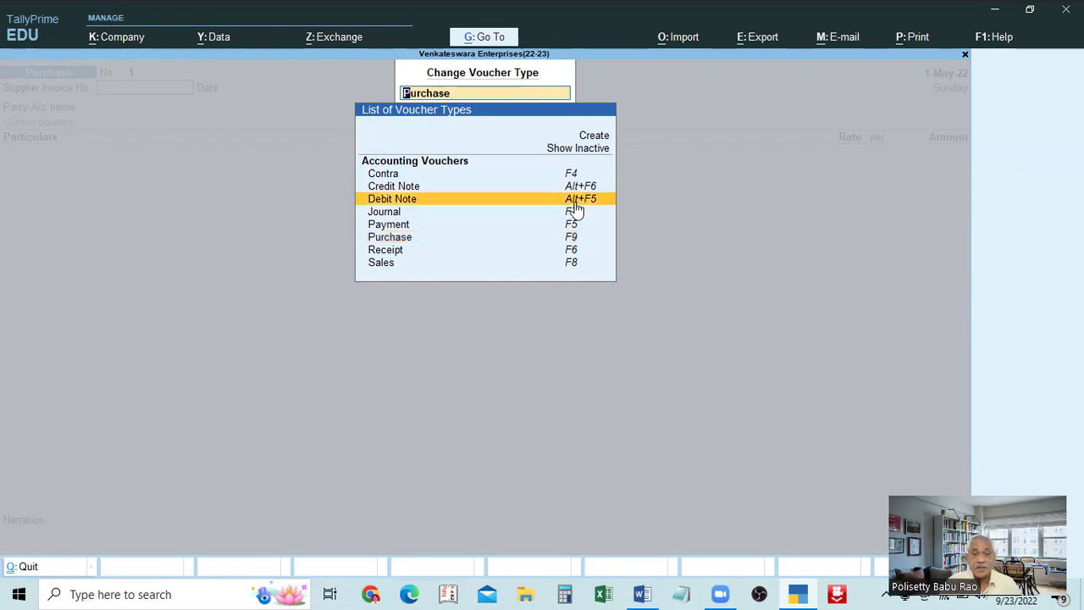
{"action": "left_click", "coordinate": [574, 203]}
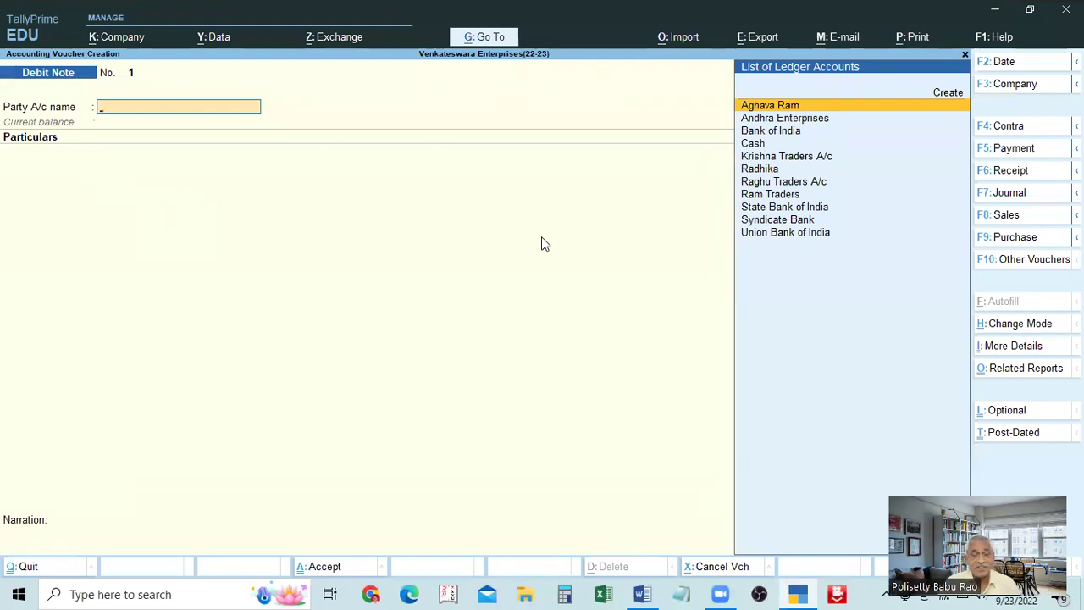
- Change the voucher type to Credit Note, exiting to the Gateway of Tally and reopening voucher entry
{"action": "left_click", "coordinate": [1031, 263]}
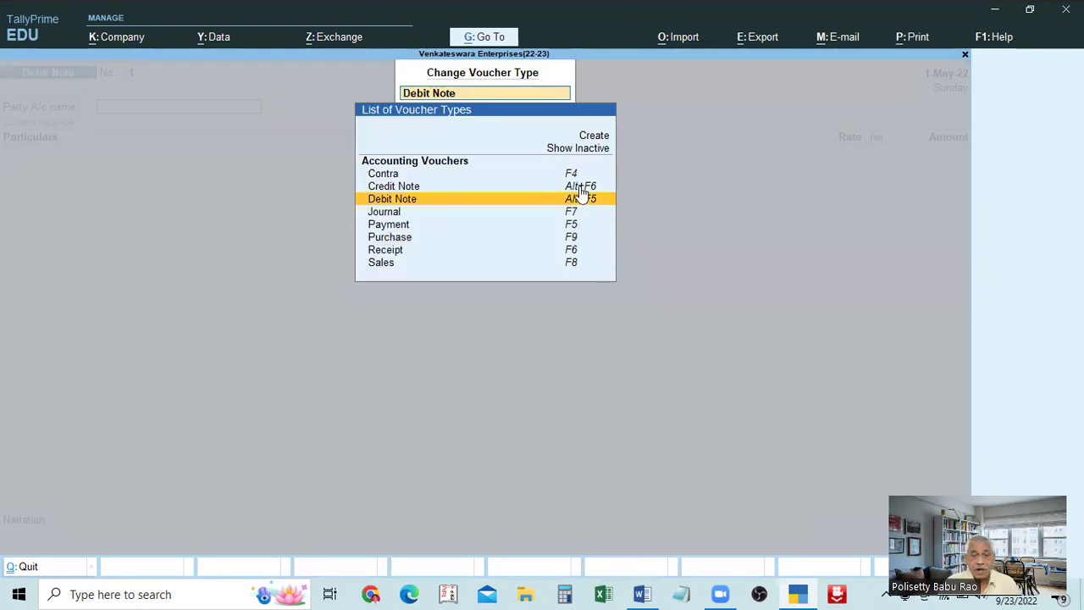
{"action": "left_click", "coordinate": [582, 189]}
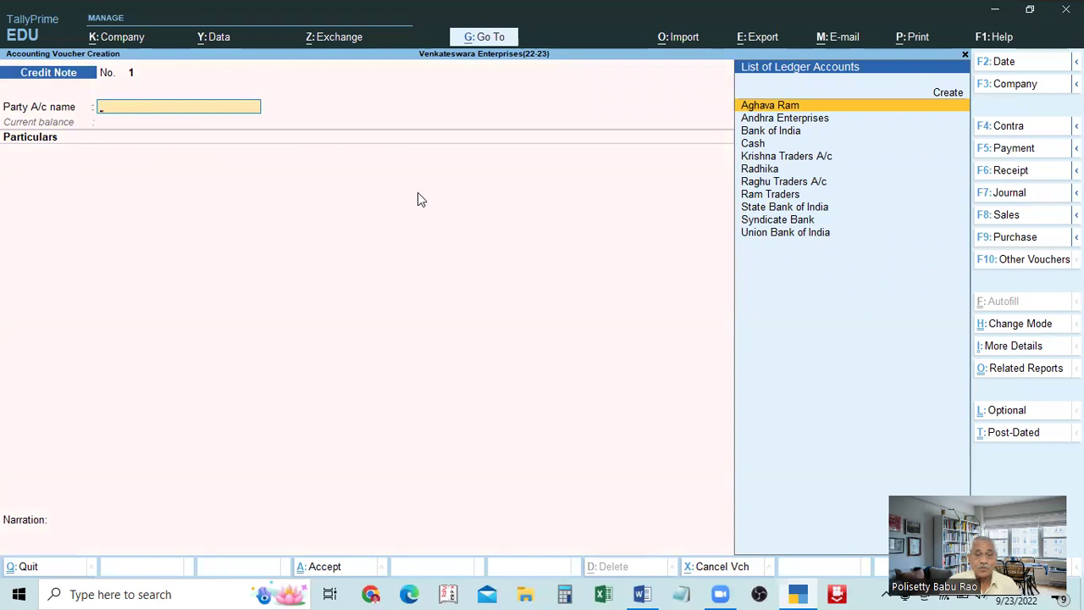
{"action": "key", "text": "Escape"}
{"action": "key", "text": "Escape"}
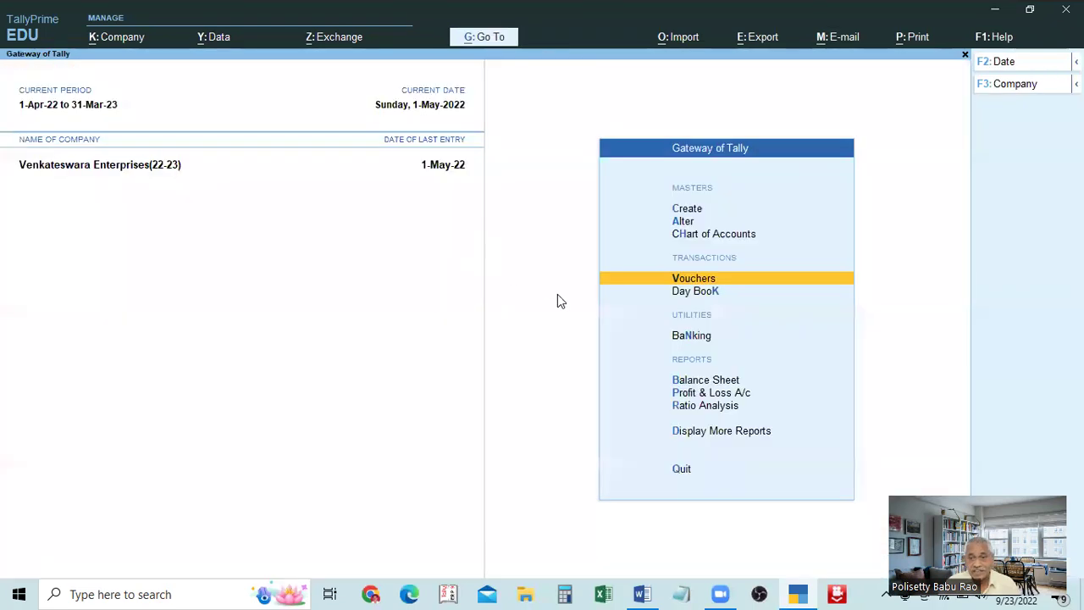
{"action": "key", "text": "Return"}
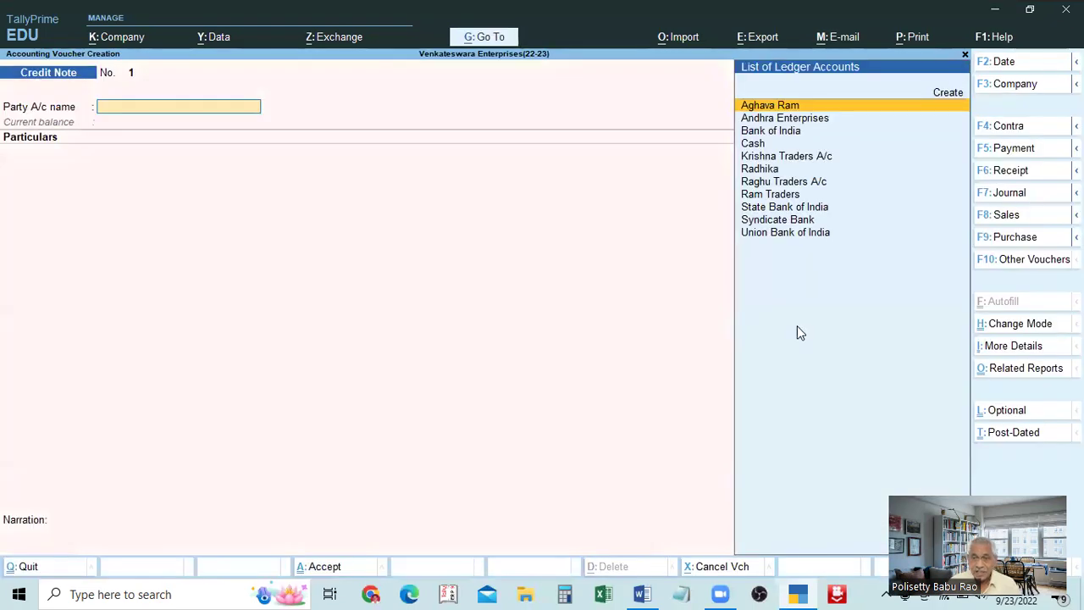
- Bring up the list of other voucher types and show the inactive ones as well
{"action": "left_click", "coordinate": [1022, 263]}
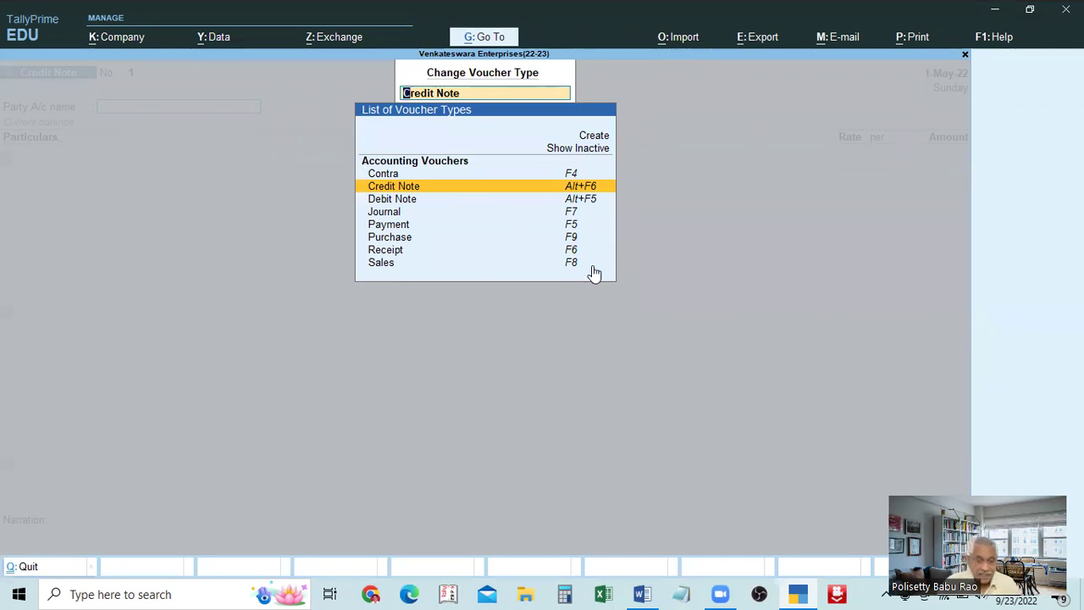
{"action": "left_click", "coordinate": [588, 153]}
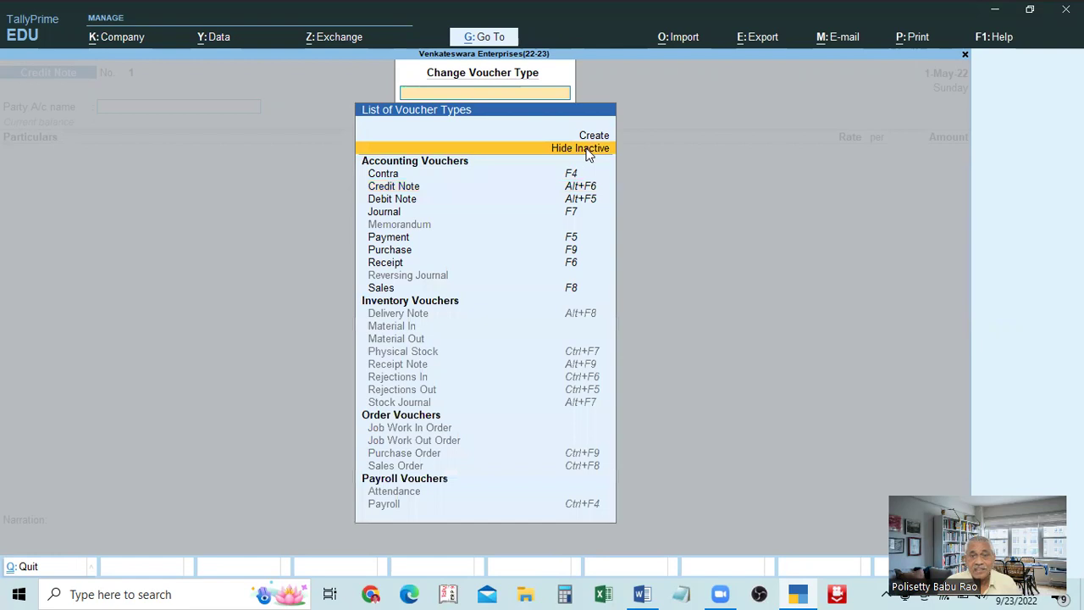
{"action": "key", "text": "Up"}
{"action": "key", "text": "Up"}
{"action": "key", "text": "Down"}
{"action": "key", "text": "Down"}
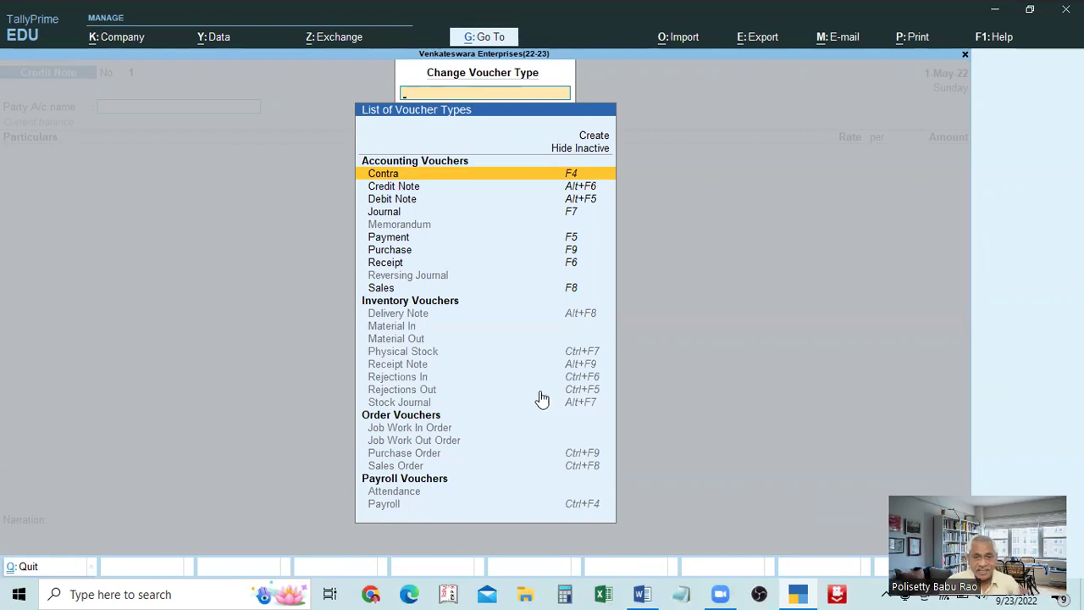
- Switch to the Word notes and check whether the section 17 function key list covers every accounting voucher
{"action": "left_click", "coordinate": [643, 593]}
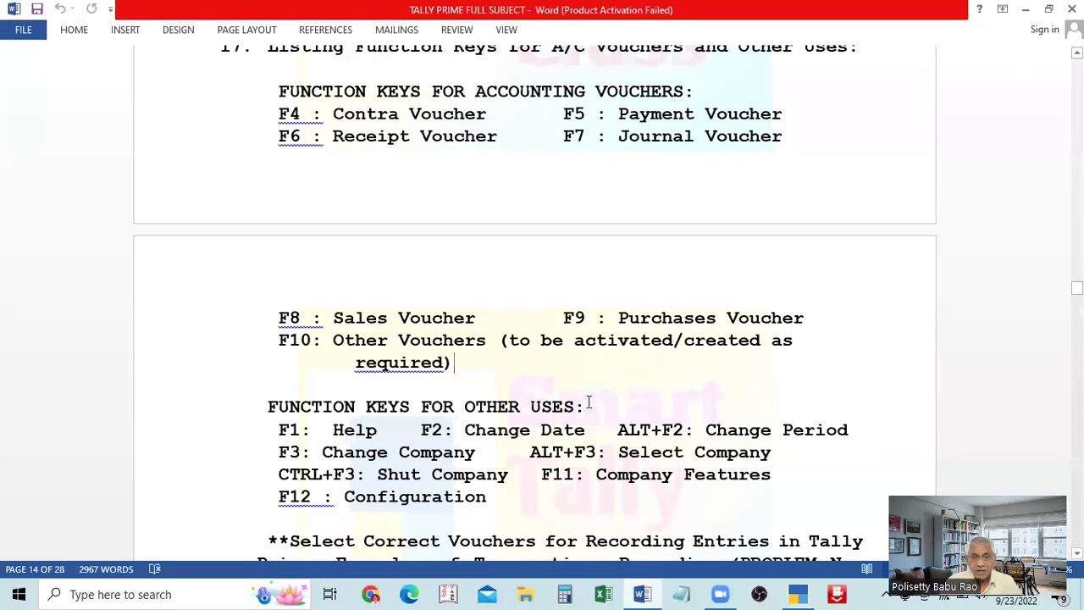
{"action": "scroll", "coordinate": [589, 403], "scroll_direction": "down", "scroll_amount": 1}
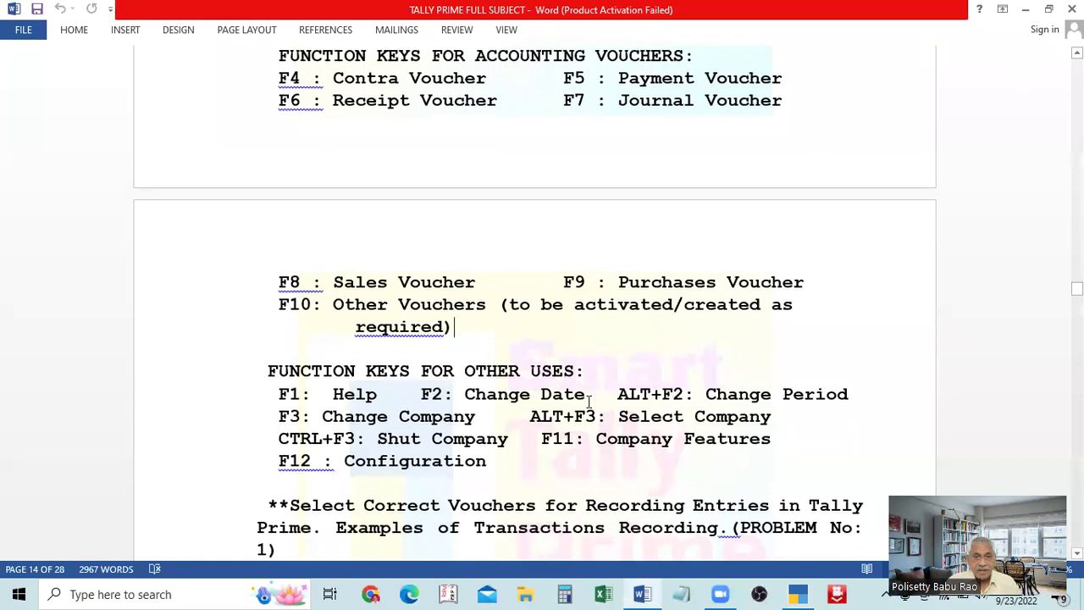
{"action": "scroll", "coordinate": [589, 401], "scroll_direction": "up", "scroll_amount": 1}
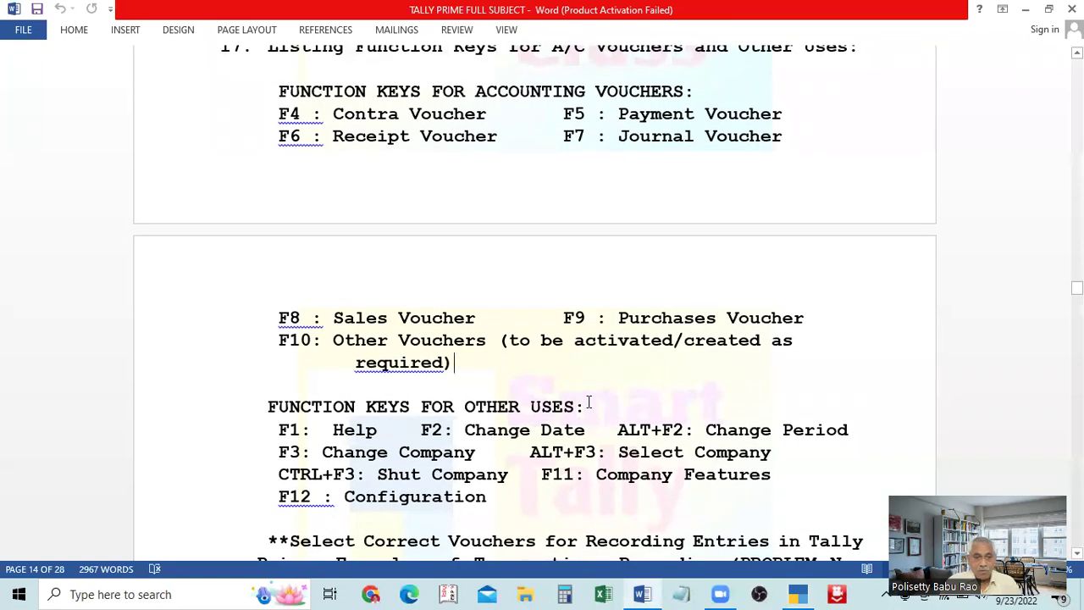
{"action": "scroll", "coordinate": [590, 403], "scroll_direction": "up", "scroll_amount": 1}
{"action": "scroll", "coordinate": [589, 403], "scroll_direction": "down", "scroll_amount": 1}
{"action": "scroll", "coordinate": [589, 403], "scroll_direction": "down", "scroll_amount": 1}
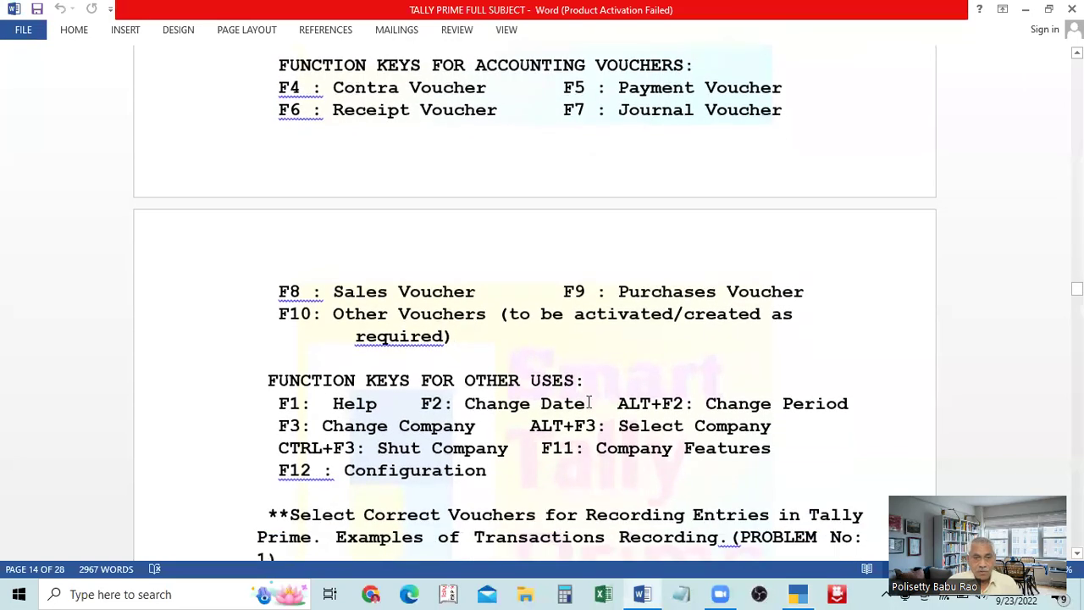
{"action": "scroll", "coordinate": [722, 400], "scroll_direction": "up", "scroll_amount": 3}
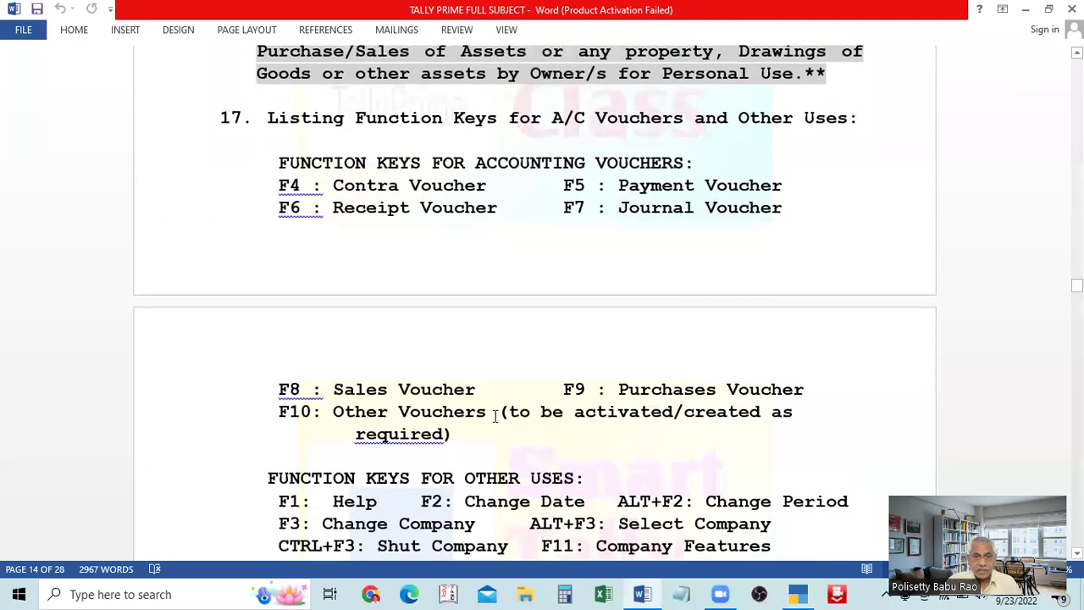
{"action": "scroll", "coordinate": [551, 368], "scroll_direction": "down", "scroll_amount": 1}
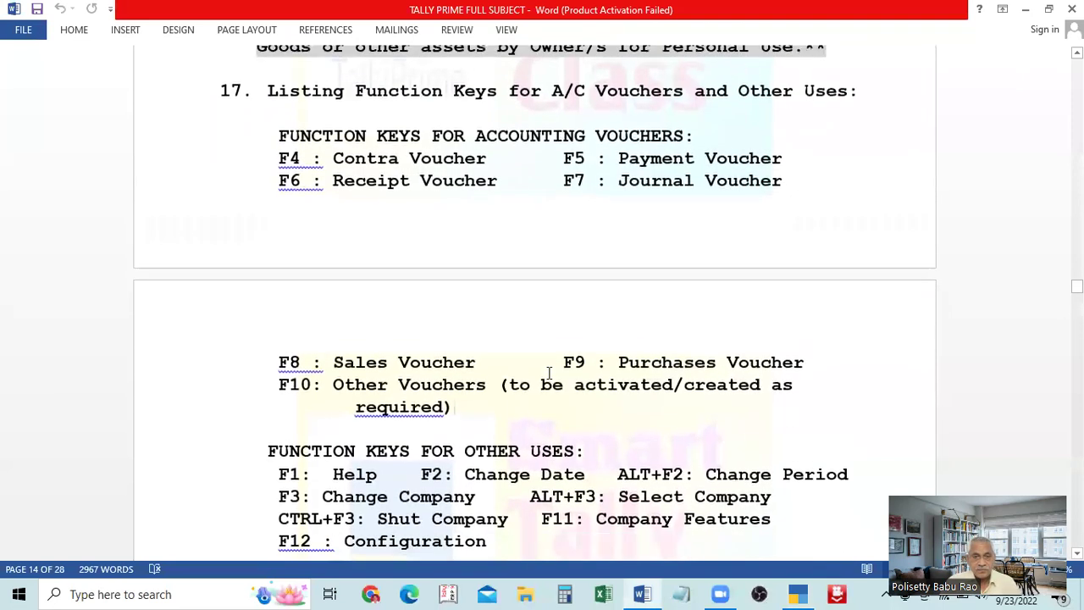
{"action": "scroll", "coordinate": [632, 460], "scroll_direction": "up", "scroll_amount": 2}
{"action": "scroll", "coordinate": [632, 459], "scroll_direction": "down", "scroll_amount": 1}
{"action": "scroll", "coordinate": [632, 459], "scroll_direction": "up", "scroll_amount": 10}
{"action": "scroll", "coordinate": [632, 457], "scroll_direction": "up", "scroll_amount": 4}
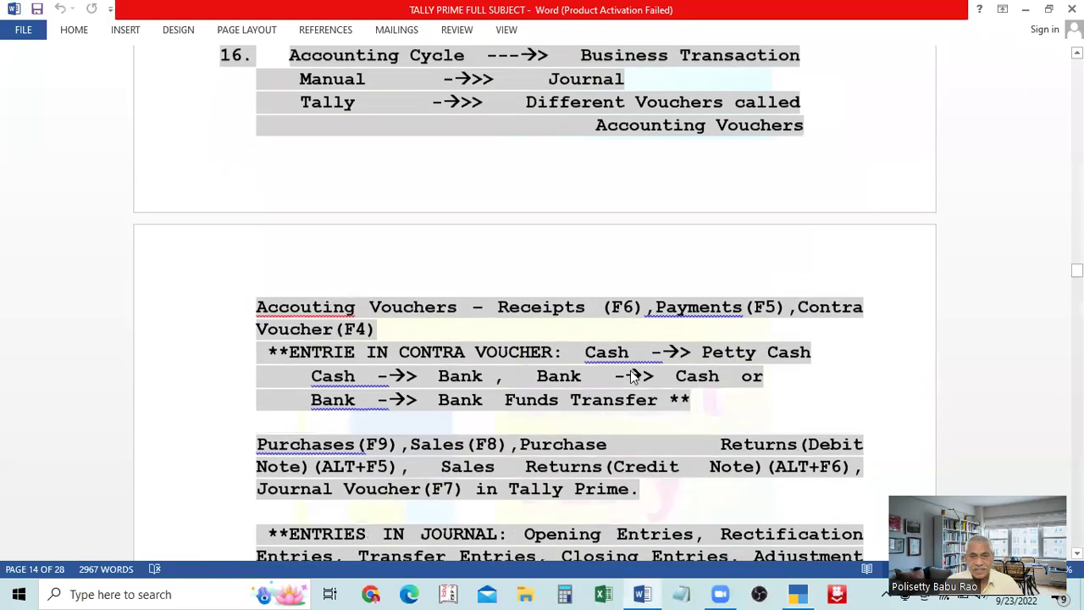
{"action": "scroll", "coordinate": [624, 398], "scroll_direction": "down", "scroll_amount": 12}
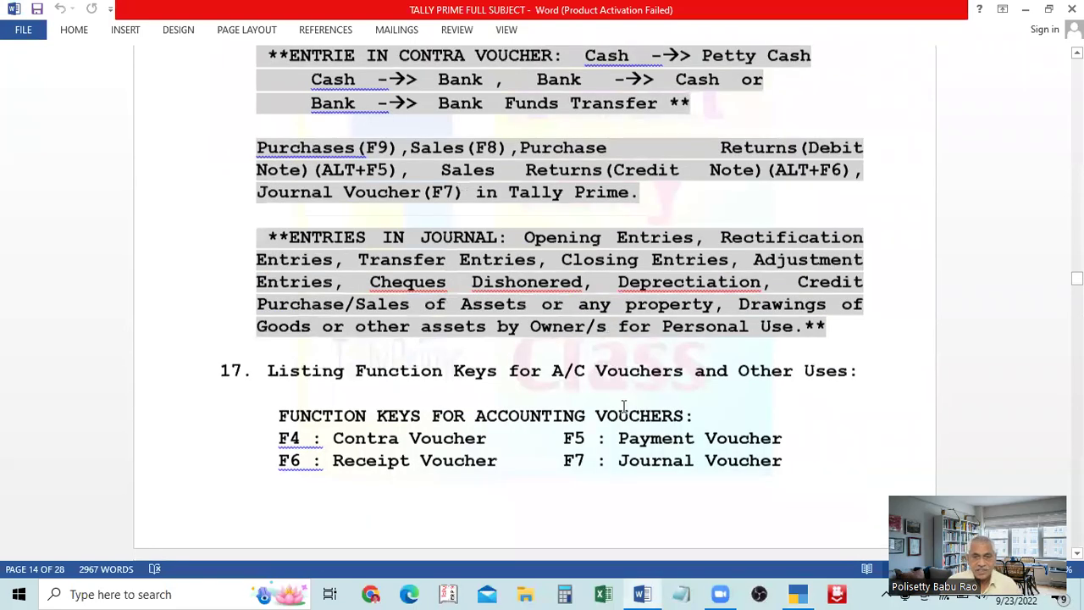
{"action": "scroll", "coordinate": [563, 391], "scroll_direction": "down", "scroll_amount": 2}
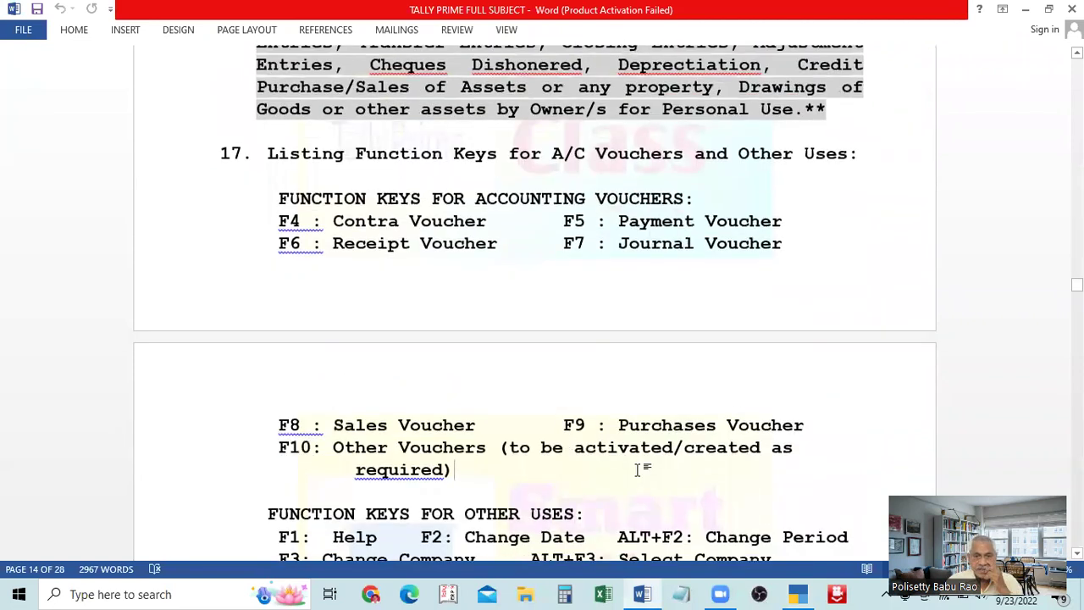
{"action": "scroll", "coordinate": [583, 333], "scroll_direction": "up", "scroll_amount": 2}
{"action": "scroll", "coordinate": [509, 432], "scroll_direction": "down", "scroll_amount": 4}
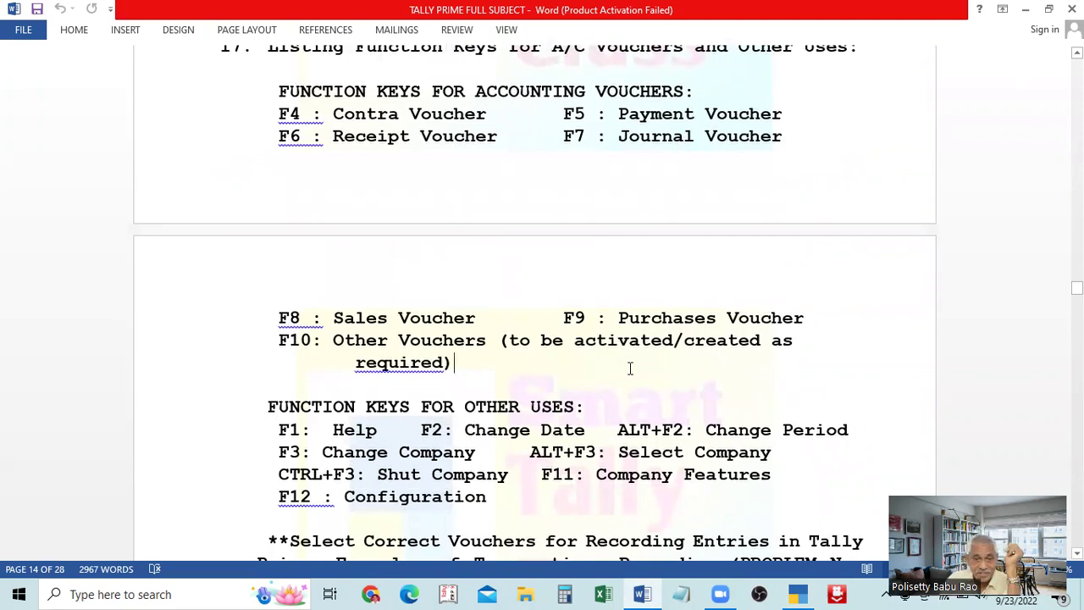
{"action": "scroll", "coordinate": [647, 398], "scroll_direction": "down", "scroll_amount": 1}
{"action": "scroll", "coordinate": [649, 399], "scroll_direction": "up", "scroll_amount": 2}
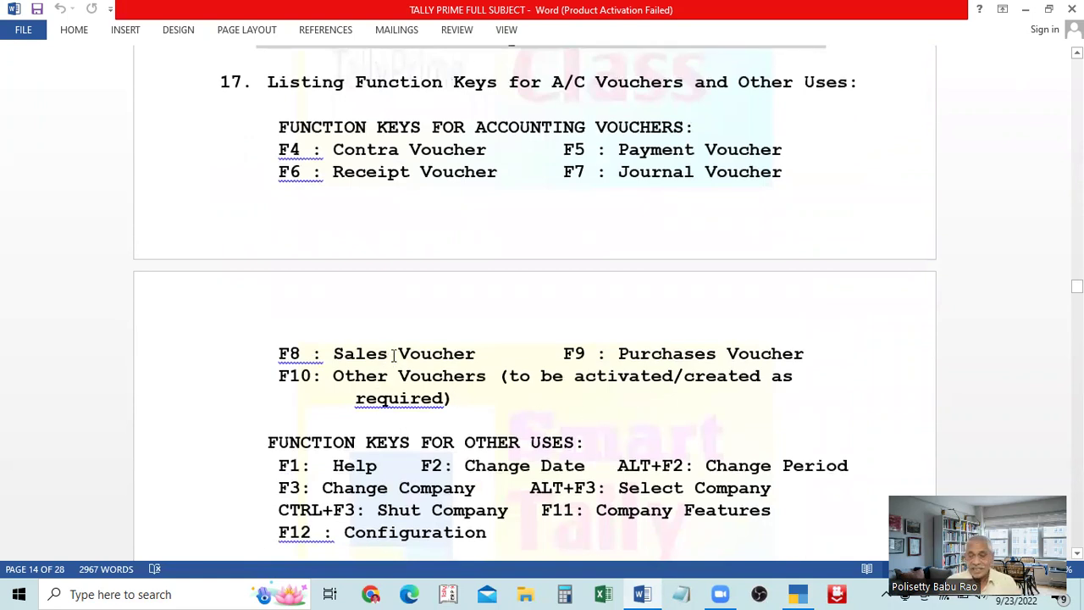
- Examine the section 16 voucher notes for the Debit Note and Credit Note shortcuts and compare them with section 17
{"action": "scroll", "coordinate": [394, 354], "scroll_direction": "up", "scroll_amount": 10}
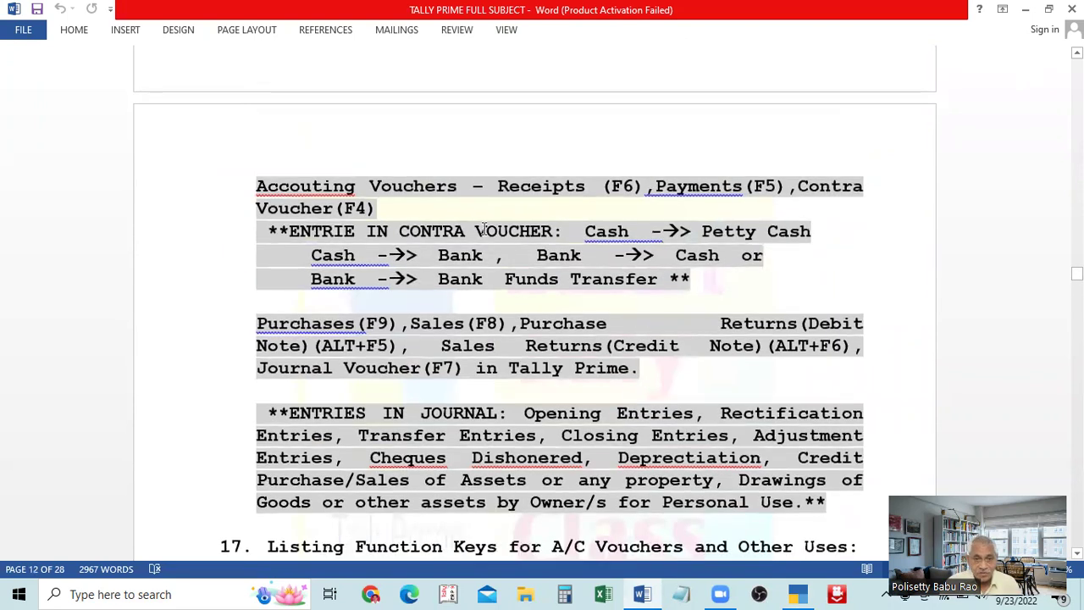
{"action": "scroll", "coordinate": [575, 246], "scroll_direction": "up", "scroll_amount": 2}
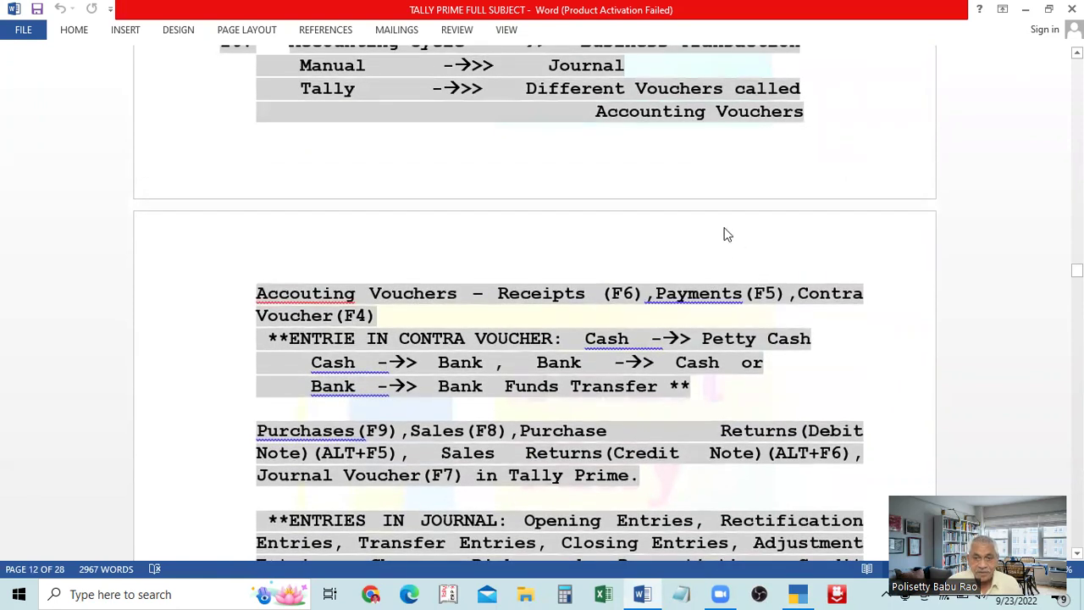
{"action": "scroll", "coordinate": [723, 237], "scroll_direction": "down", "scroll_amount": 2}
{"action": "scroll", "coordinate": [719, 284], "scroll_direction": "down", "scroll_amount": 1}
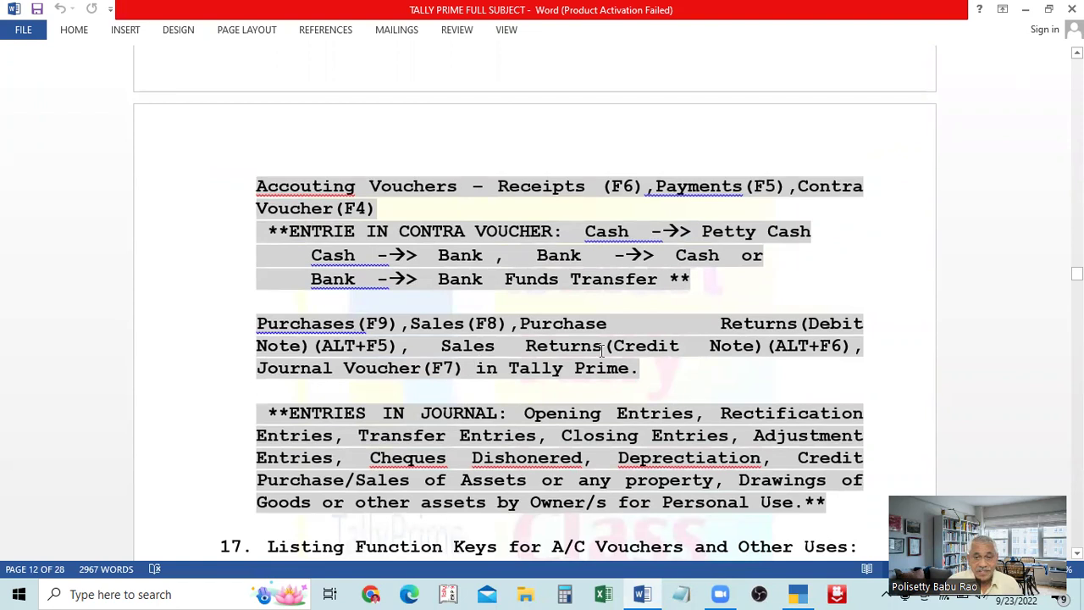
{"action": "scroll", "coordinate": [601, 349], "scroll_direction": "down", "scroll_amount": 7}
{"action": "scroll", "coordinate": [686, 333], "scroll_direction": "up", "scroll_amount": 3}
{"action": "scroll", "coordinate": [710, 254], "scroll_direction": "up", "scroll_amount": 2}
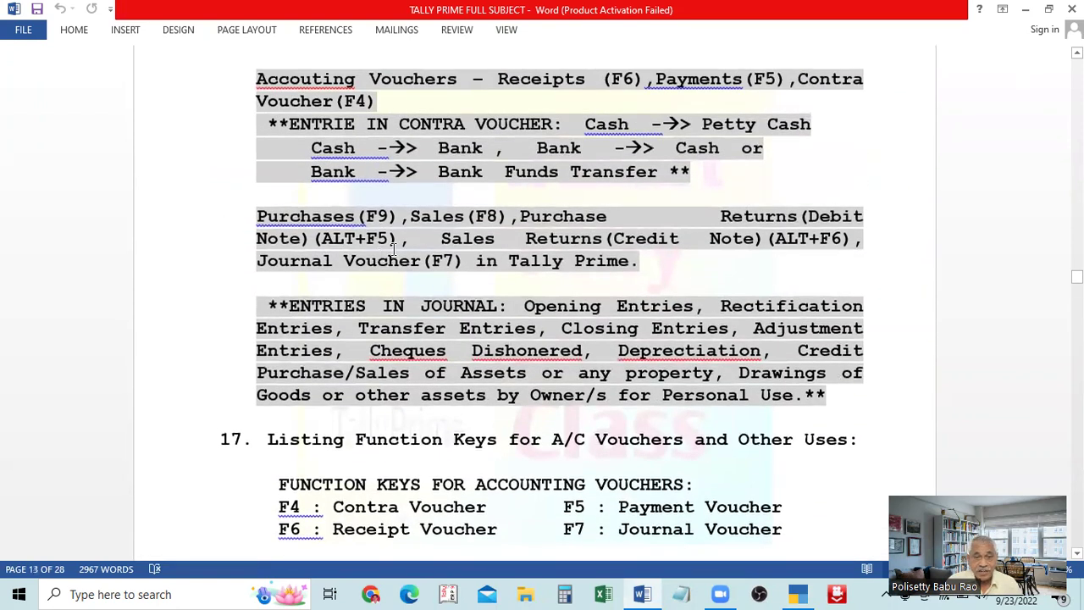
{"action": "scroll", "coordinate": [721, 254], "scroll_direction": "down", "scroll_amount": 5}
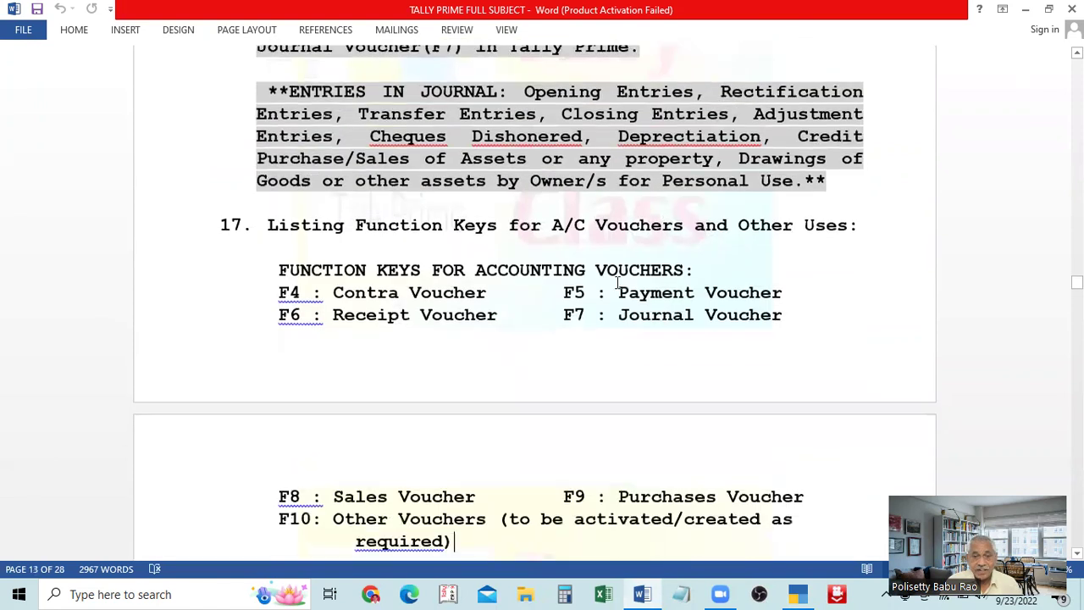
{"action": "scroll", "coordinate": [677, 320], "scroll_direction": "down", "scroll_amount": 2}
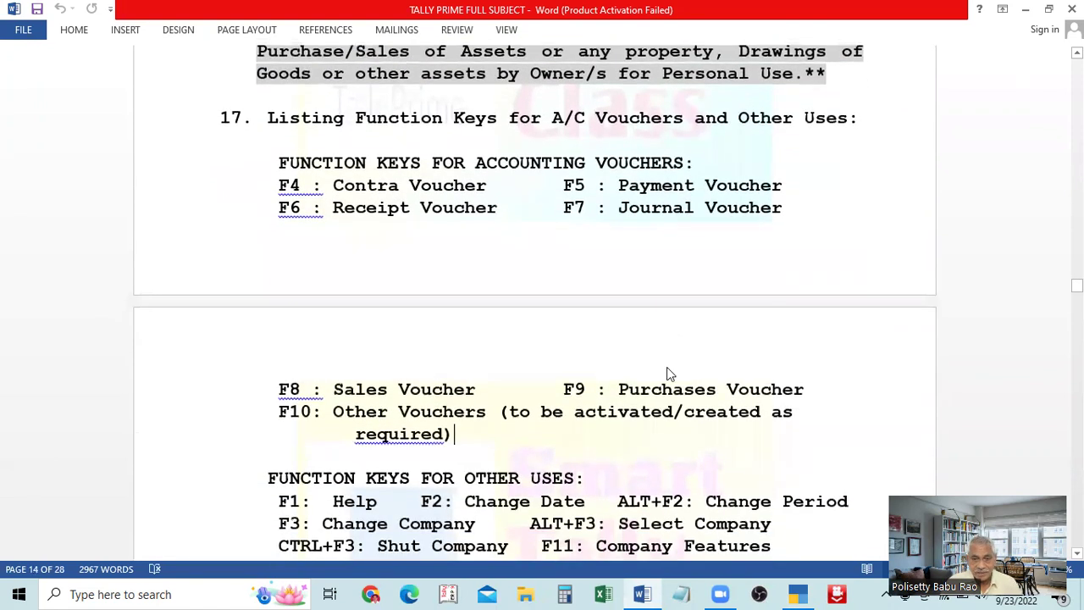
- Add the line "ALT+F5 : Debit Note ALT+F6 : Credit Note" below the Sales and Purchases Voucher entries in section 17
{"action": "left_click", "coordinate": [807, 387]}
{"action": "key", "text": "Return"}
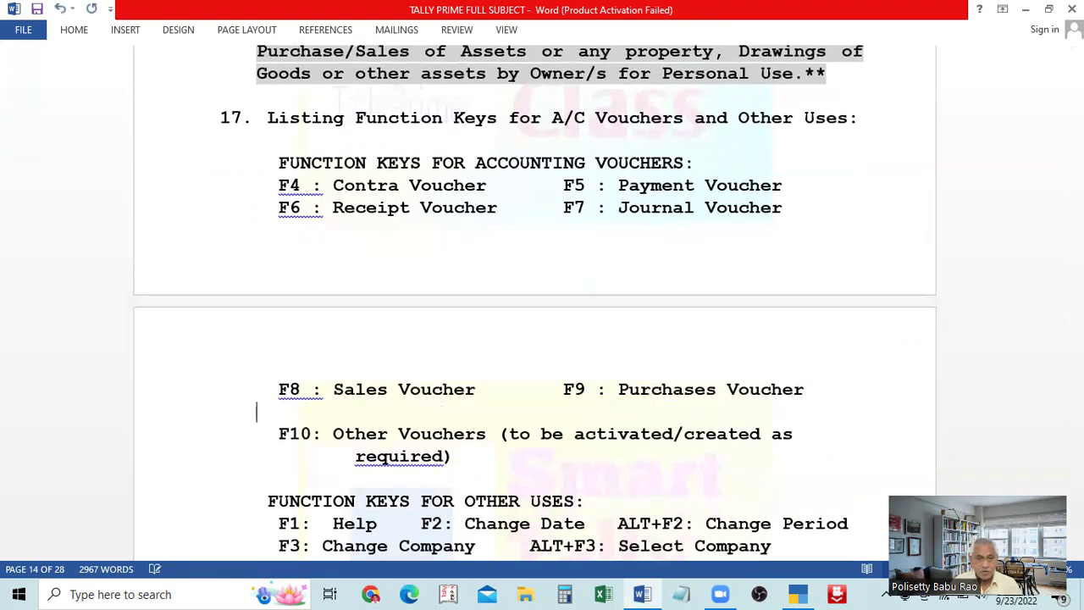
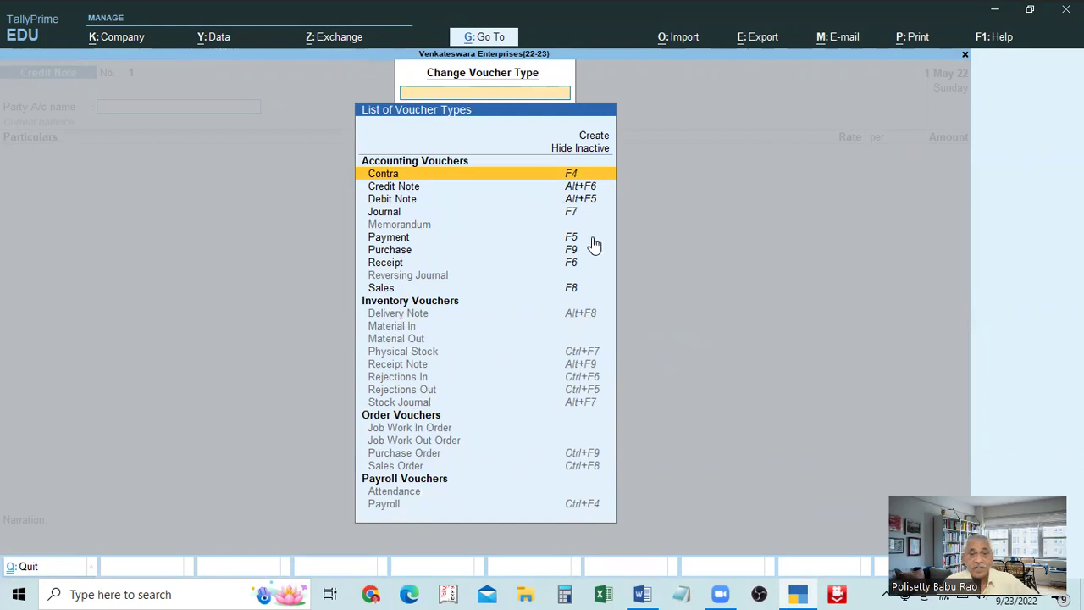
{"action": "key", "text": "alt+Tab"}
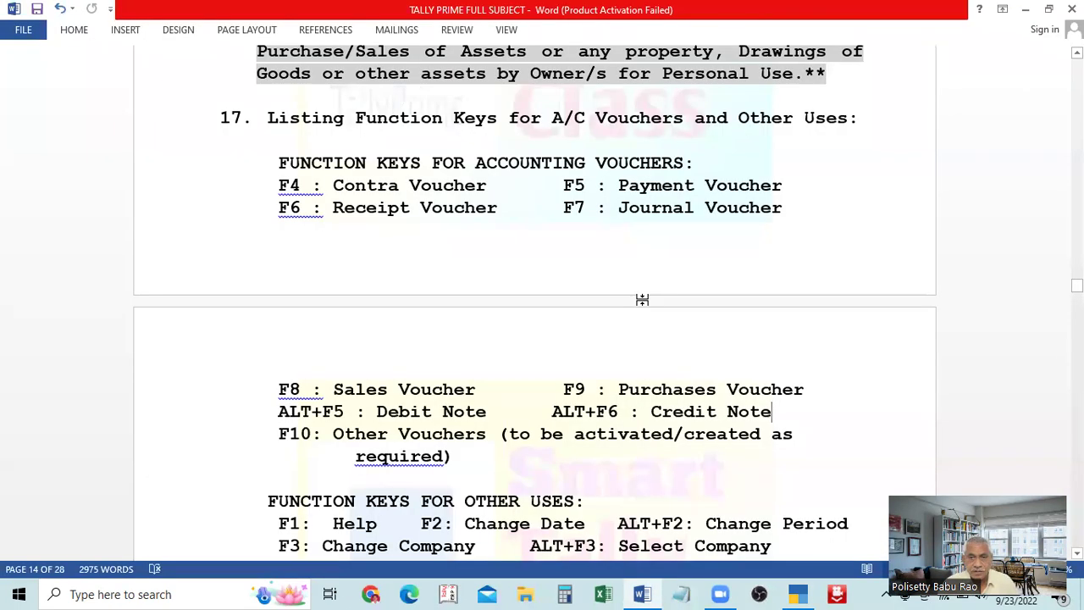
{"action": "scroll", "coordinate": [649, 305], "scroll_direction": "up", "scroll_amount": 1}
{"action": "scroll", "coordinate": [647, 304], "scroll_direction": "down", "scroll_amount": 2}
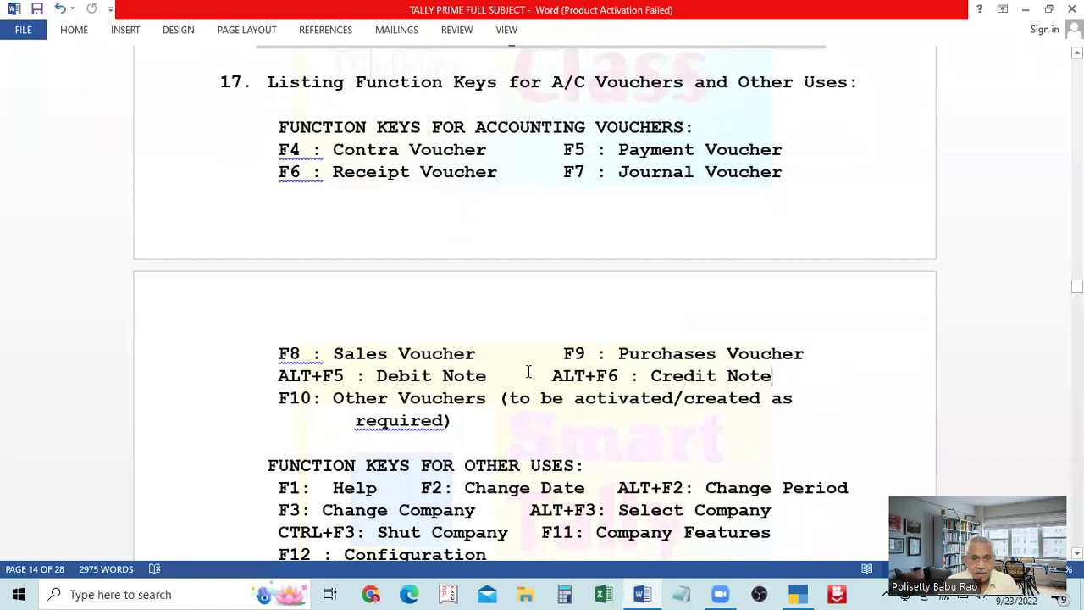
- Compare the Debit Note and Credit Note shortcuts in the Word notes with TallyPrime's voucher type list
{"action": "key", "text": "alt+Tab"}
{"action": "key", "text": "alt+Tab"}
{"action": "key", "text": "alt+Tab"}
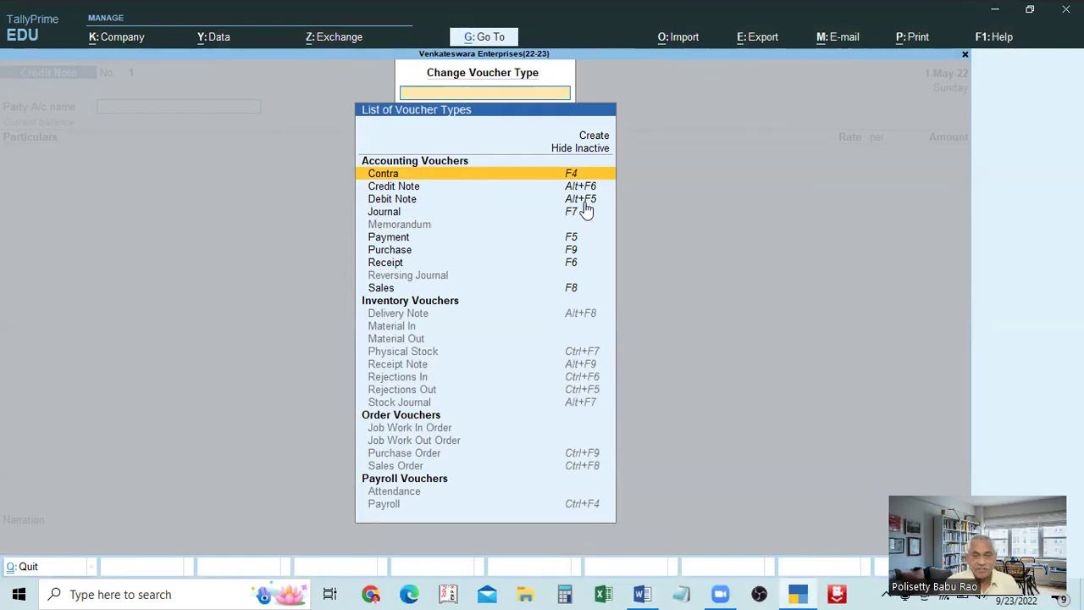
- Check the Debit Note and Credit Note shortcuts in the Word notes against TallyPrime's list of voucher types
{"action": "key", "text": "alt+Tab"}
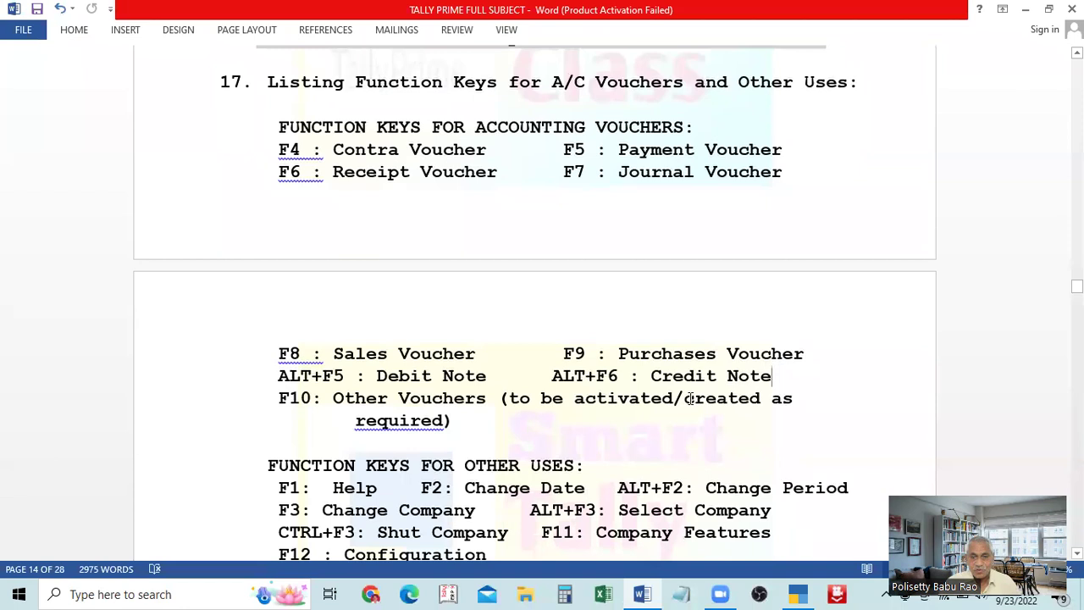
{"action": "scroll", "coordinate": [616, 393], "scroll_direction": "up", "scroll_amount": 1}
{"action": "scroll", "coordinate": [615, 393], "scroll_direction": "down", "scroll_amount": 2}
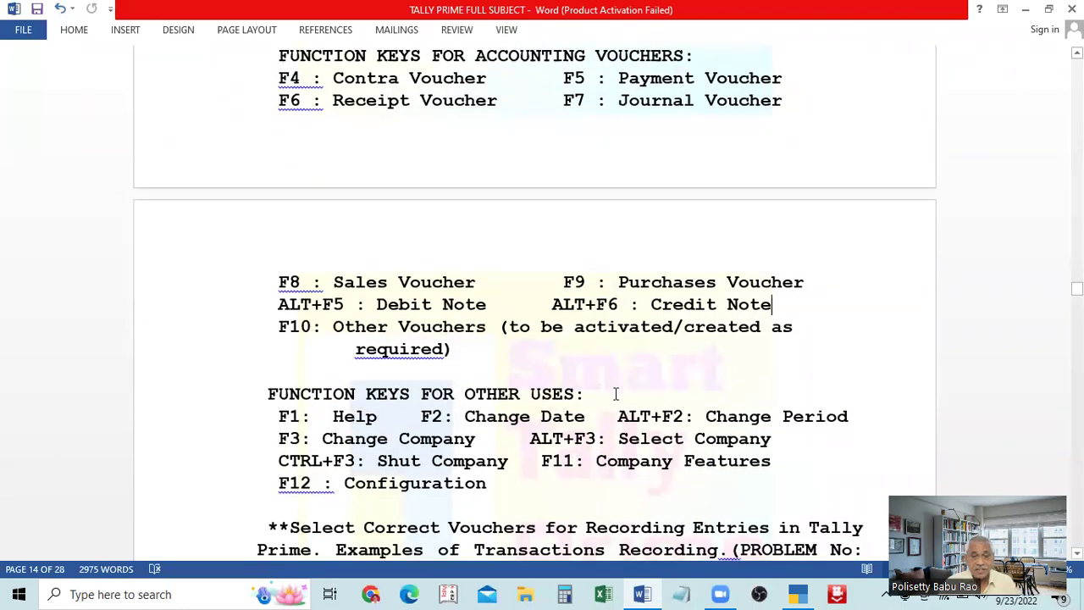
{"action": "key", "text": "alt+Tab"}
{"action": "key", "text": "Down"}
{"action": "key", "text": "Down"}
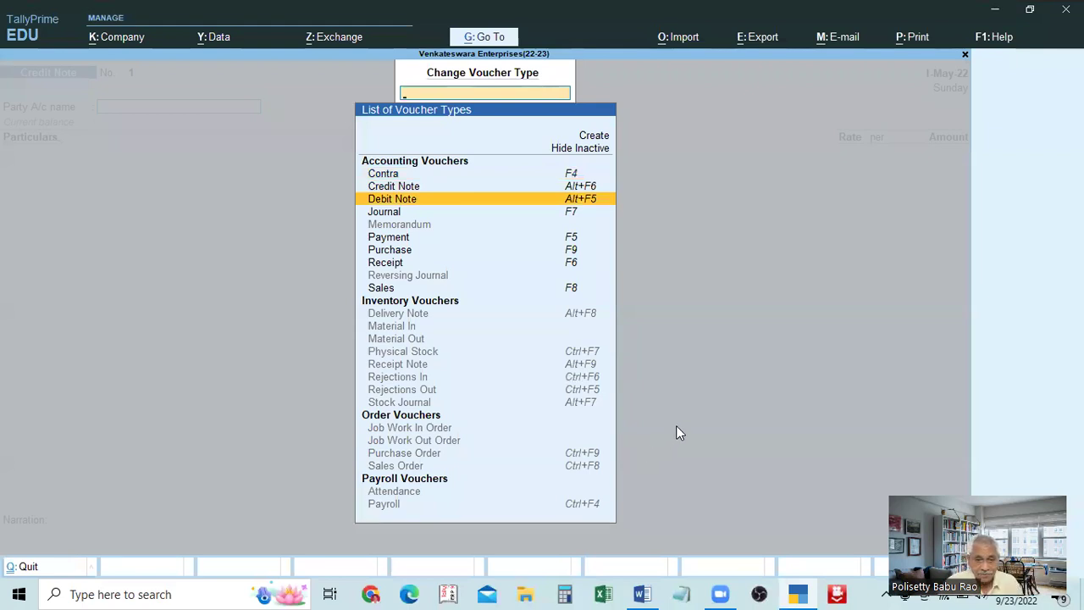
{"action": "key", "text": "Up"}
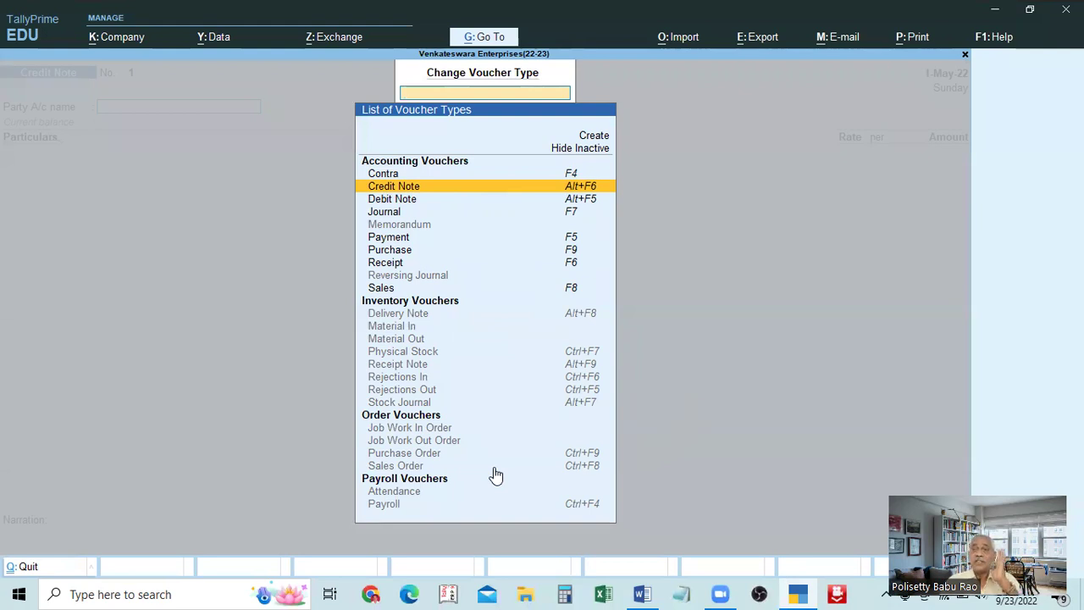
- Choose the Stock Journal voucher type, enable the Inventory feature for the company, and return to the Gateway of Tally
{"action": "left_click", "coordinate": [395, 406]}
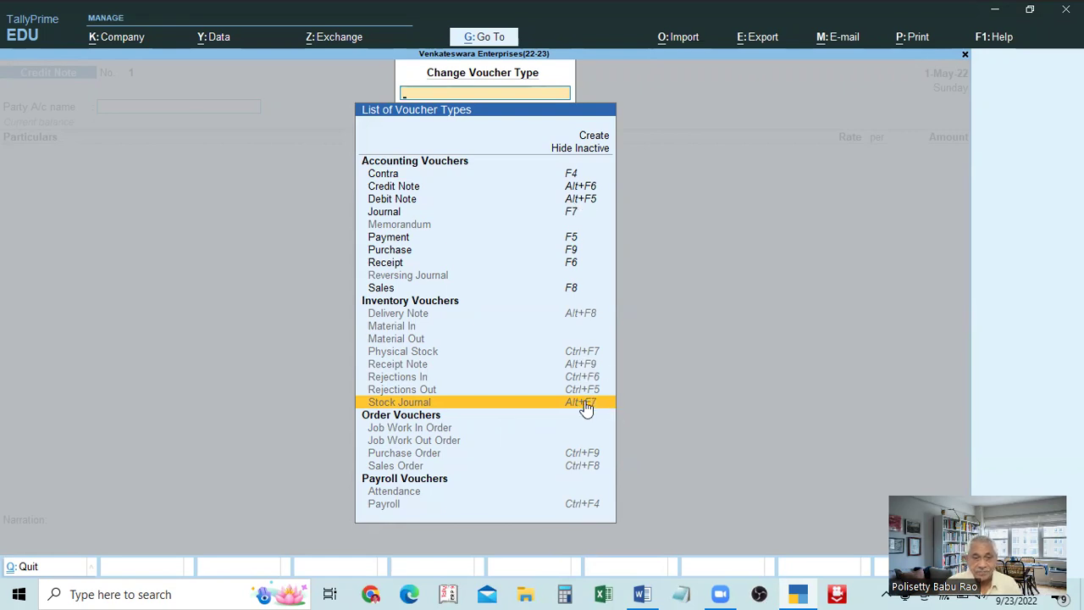
{"action": "key", "text": "Up"}
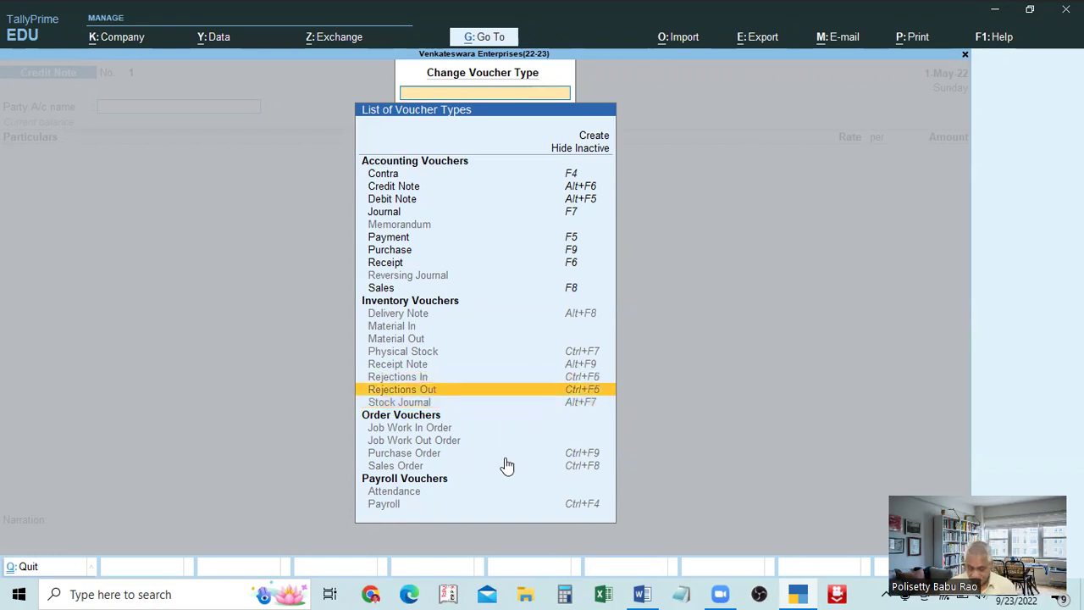
{"action": "key", "text": "Down"}
{"action": "key", "text": "Return"}
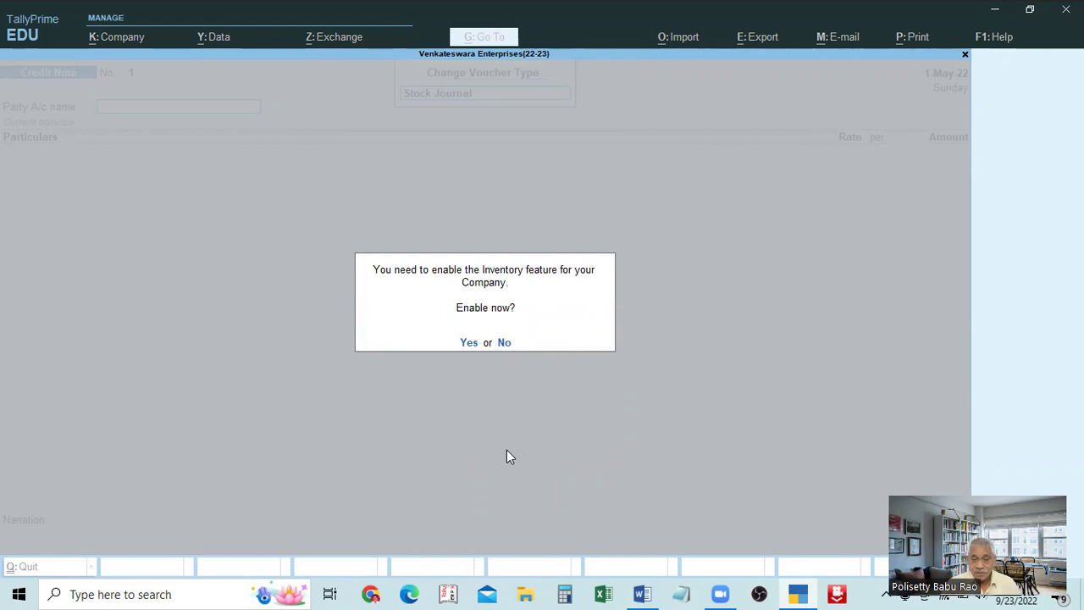
{"action": "left_click", "coordinate": [466, 343]}
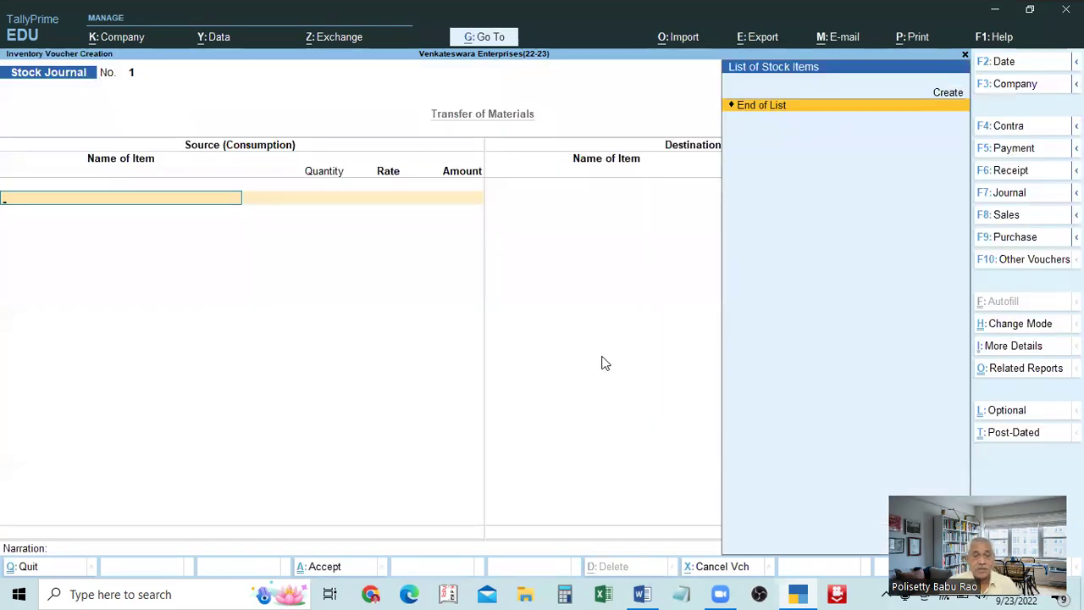
{"action": "key", "text": "Escape"}
{"action": "key", "text": "Escape"}
{"action": "key", "text": "Return"}
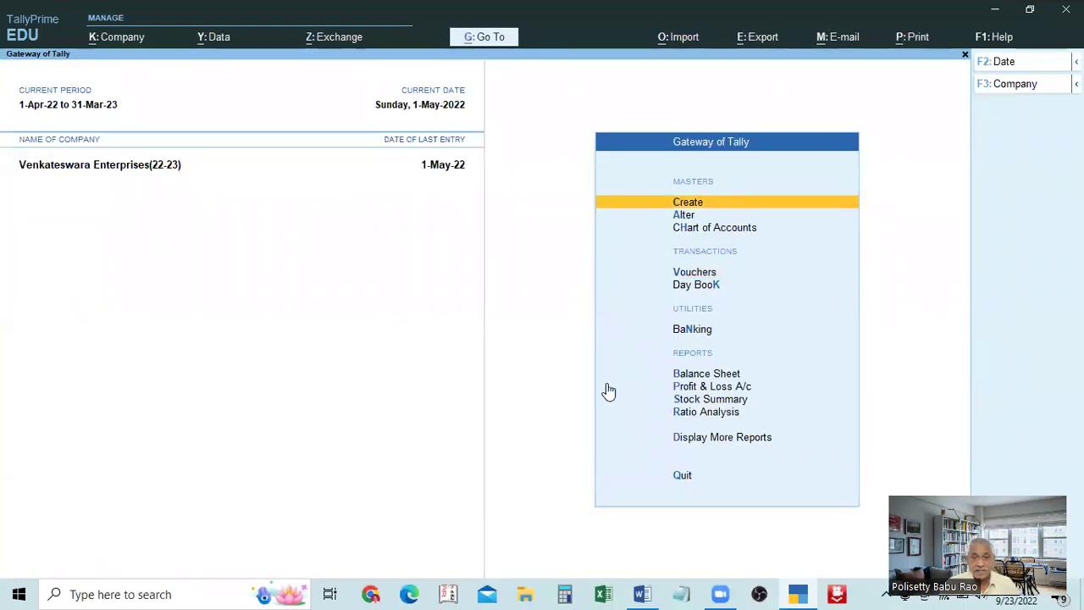
- Reopen voucher entry and examine the active inventory vouchers and their shortcuts in the voucher type list, returning to the Gateway of Tally
{"action": "key", "text": "alt+F7"}
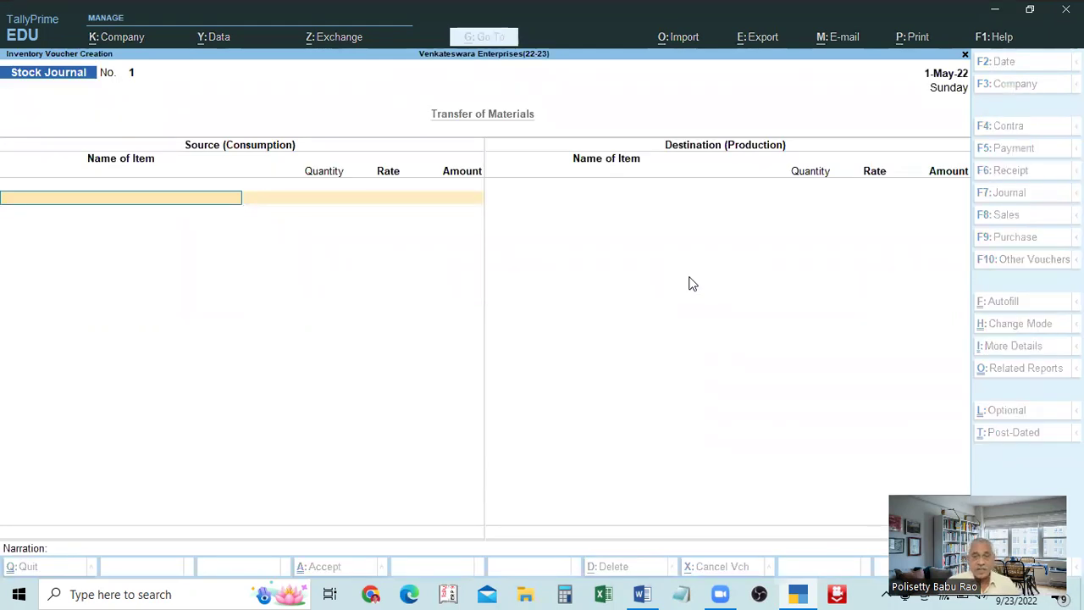
{"action": "key", "text": "Return"}
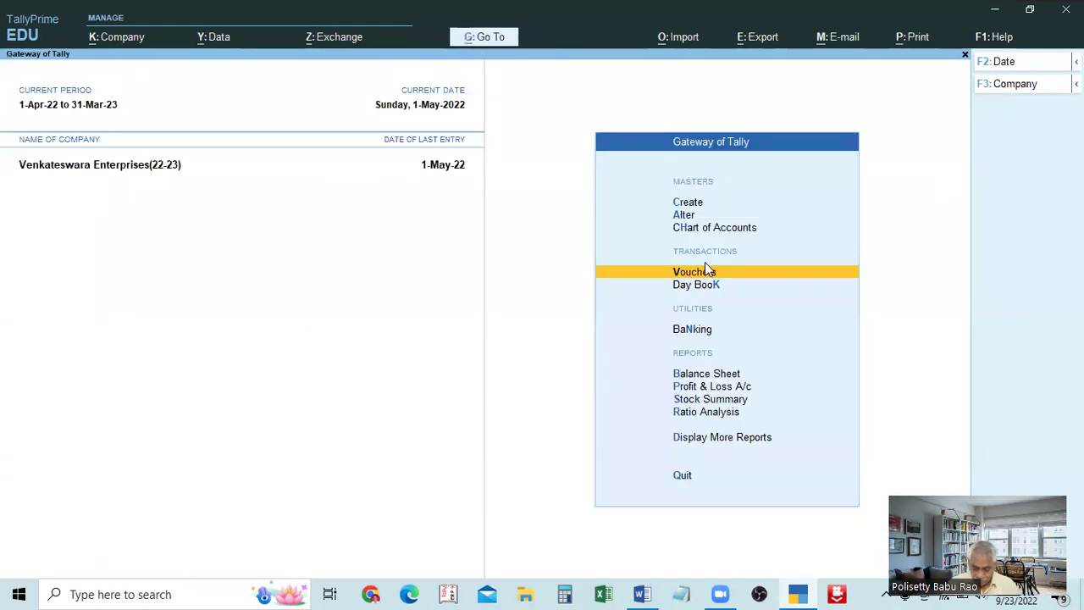
{"action": "key", "text": "Return"}
{"action": "key", "text": "F10"}
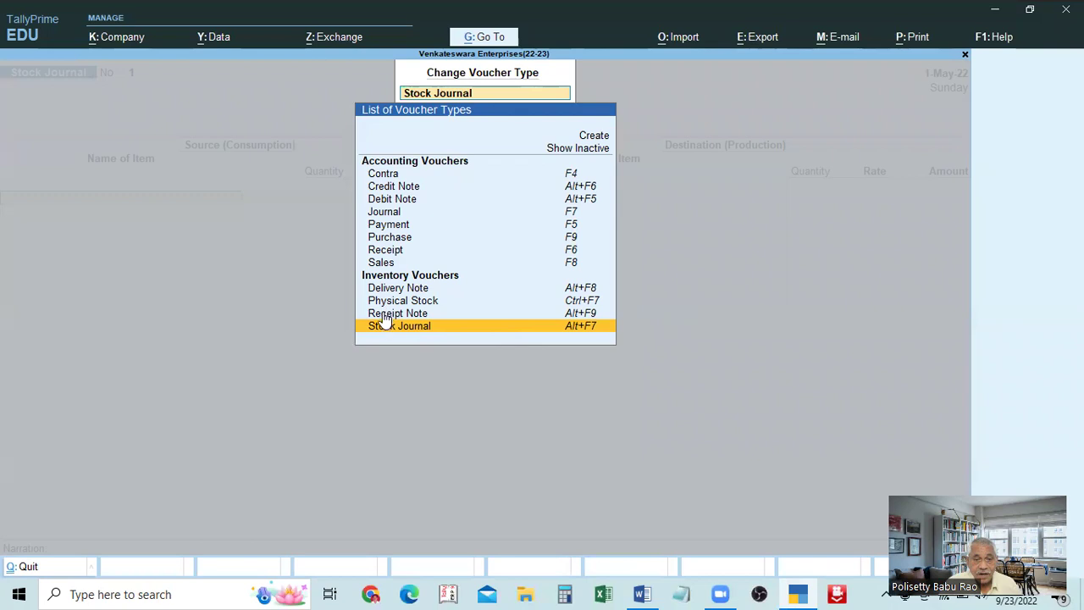
{"action": "left_click", "coordinate": [582, 327]}
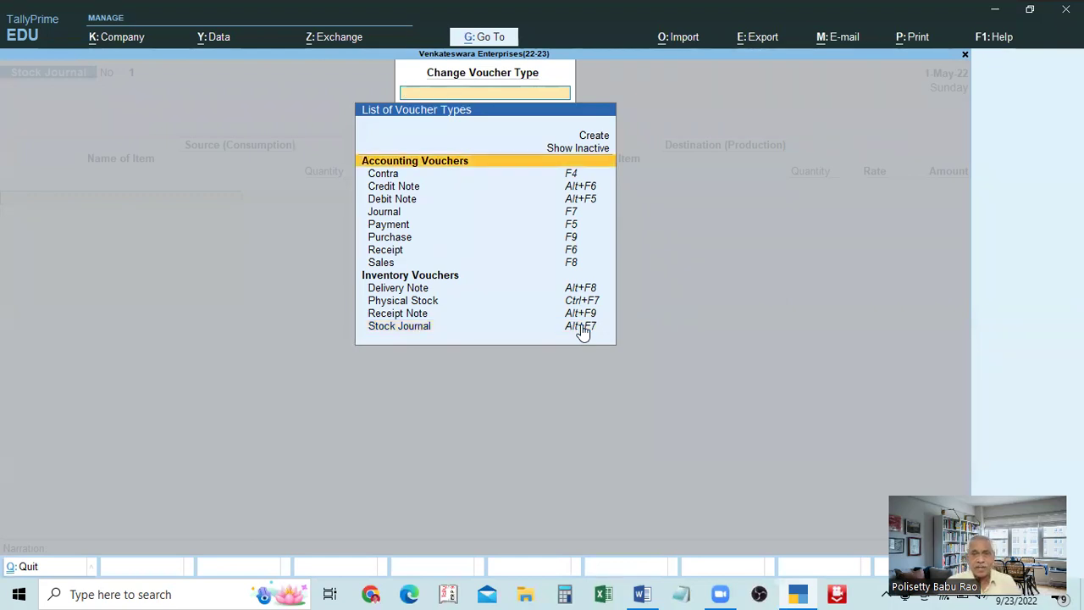
{"action": "key", "text": "Escape"}
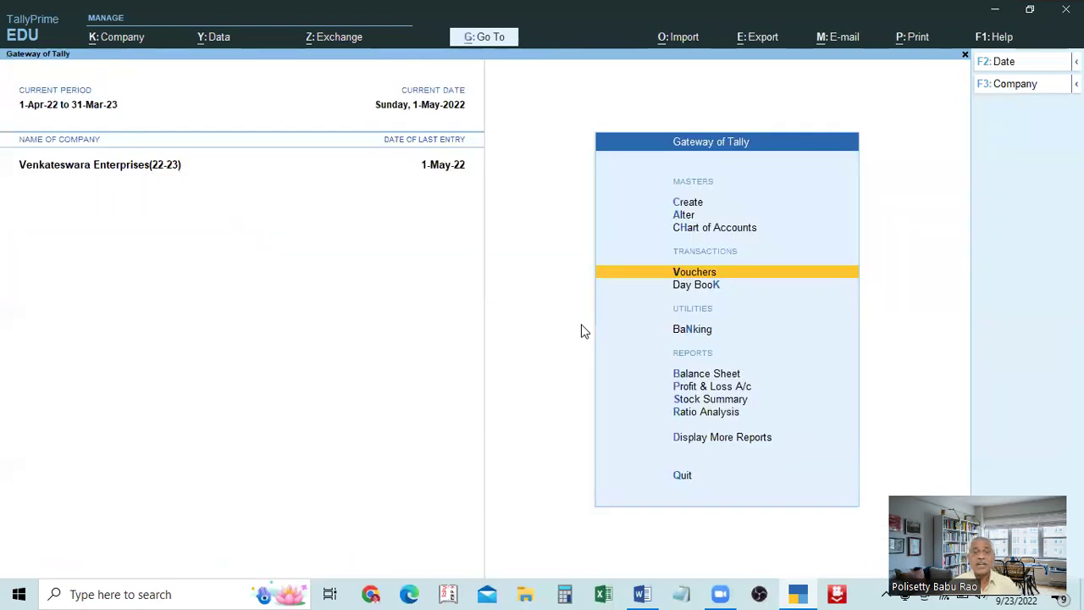
{"action": "key", "text": "Escape"}
{"action": "key", "text": "Escape"}
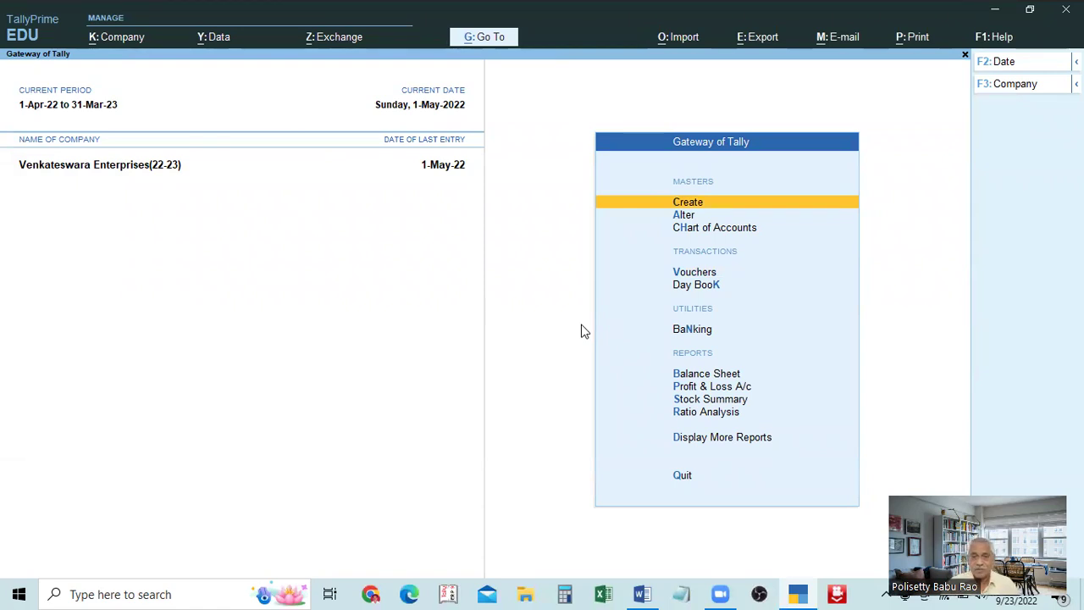
- Switch to the Word notes and review the section 17 accounting voucher function keys, highlighting the "Journal Voucher" entry
{"action": "key", "text": "alt+Tab"}
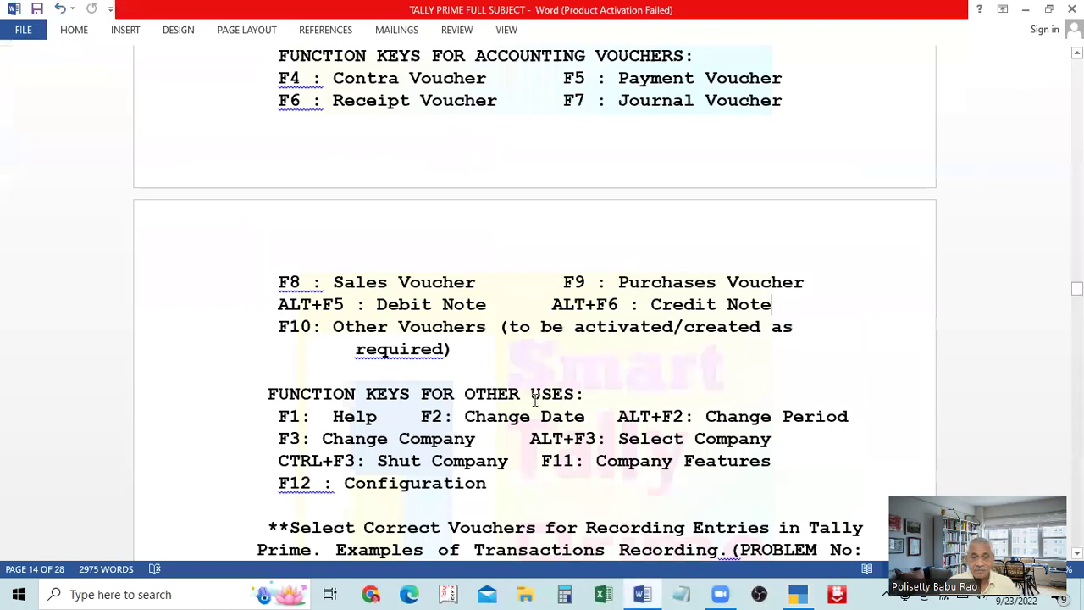
{"action": "scroll", "coordinate": [519, 370], "scroll_direction": "up", "scroll_amount": 3}
{"action": "scroll", "coordinate": [520, 372], "scroll_direction": "down", "scroll_amount": 3}
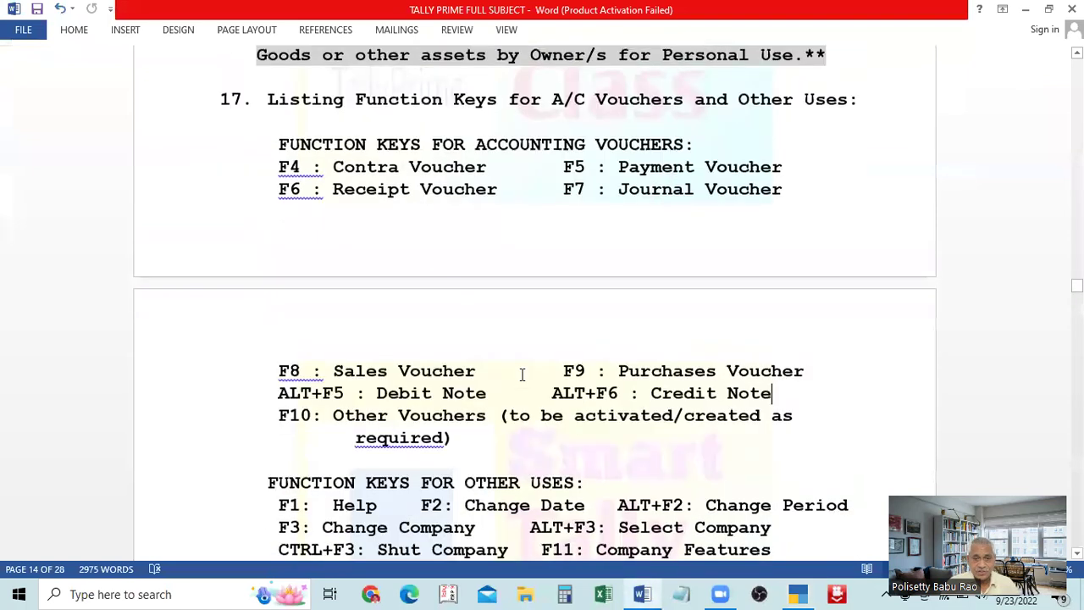
{"action": "scroll", "coordinate": [522, 375], "scroll_direction": "up", "scroll_amount": 1}
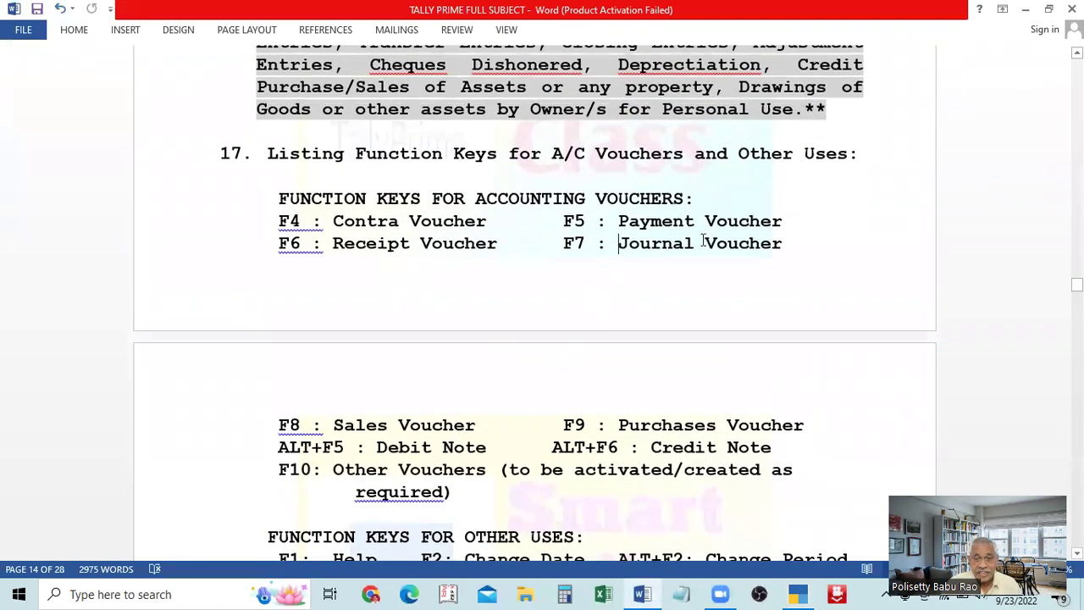
{"action": "left_click_drag", "start_coordinate": [617, 244], "coordinate": [796, 246]}
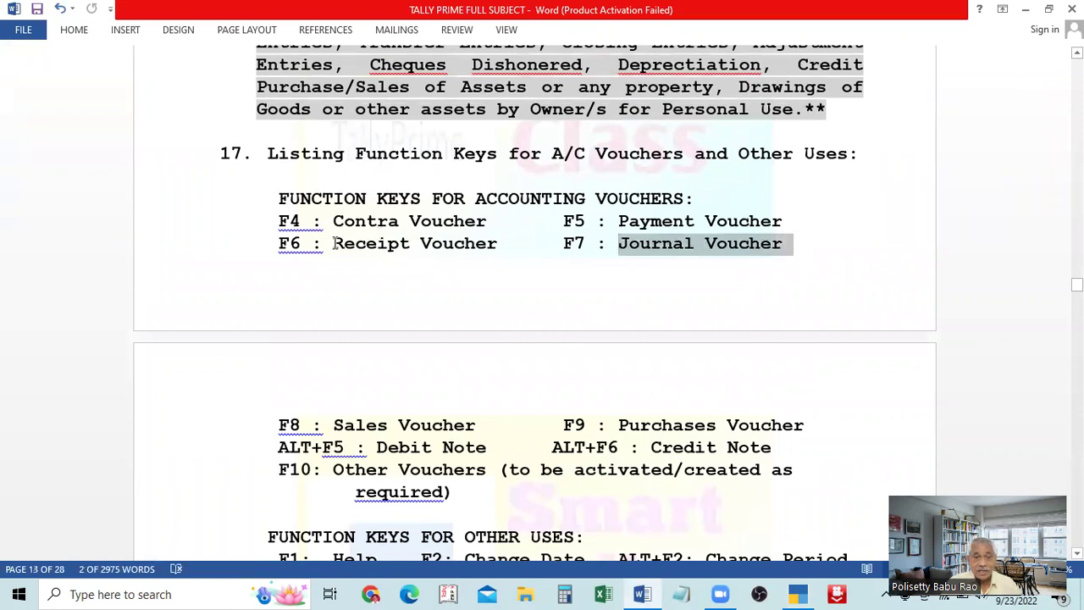
{"action": "scroll", "coordinate": [349, 261], "scroll_direction": "up", "scroll_amount": 1}
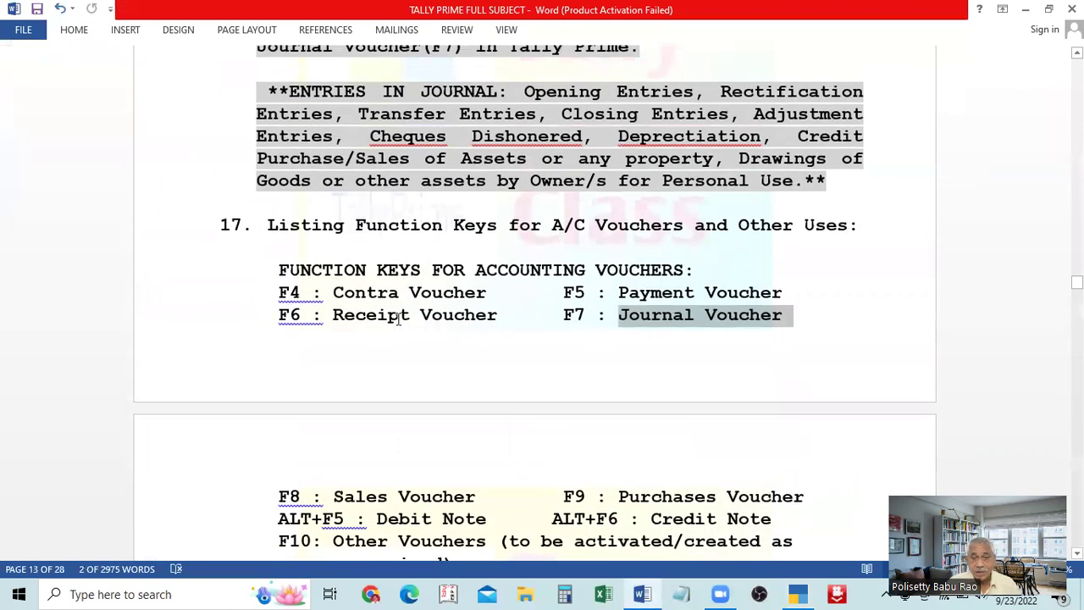
{"action": "scroll", "coordinate": [454, 325], "scroll_direction": "down", "scroll_amount": 1}
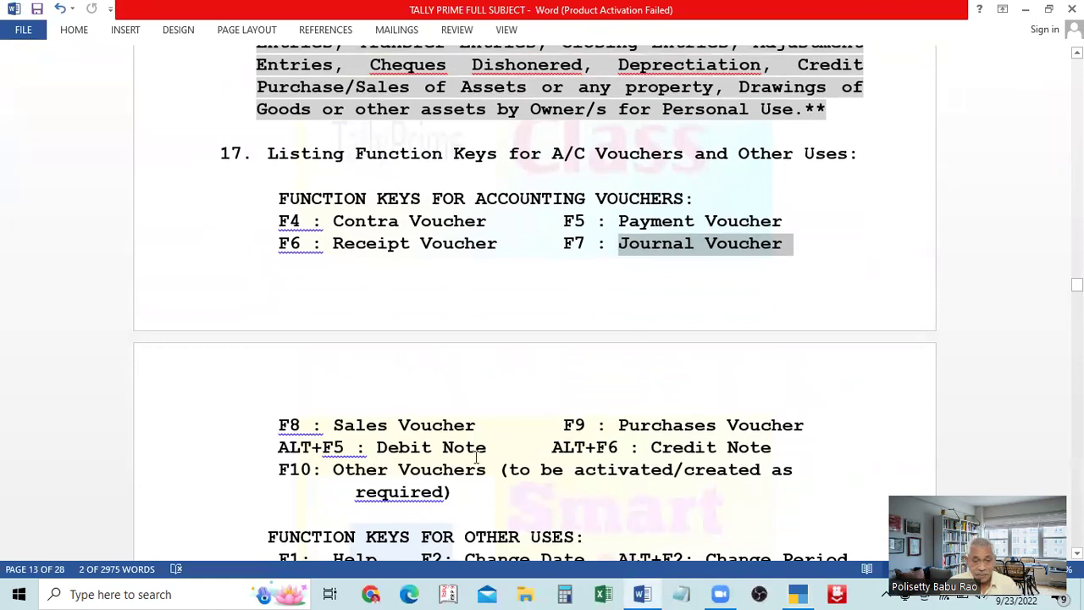
{"action": "scroll", "coordinate": [720, 453], "scroll_direction": "down", "scroll_amount": 1}
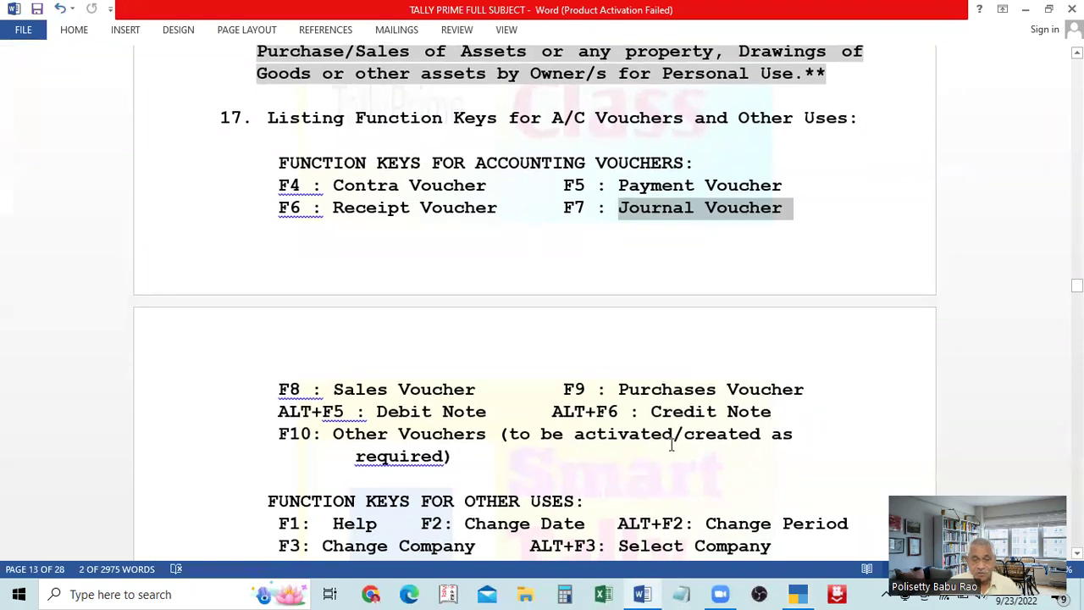
{"action": "scroll", "coordinate": [778, 394], "scroll_direction": "up", "scroll_amount": 1}
{"action": "scroll", "coordinate": [779, 395], "scroll_direction": "up", "scroll_amount": 1}
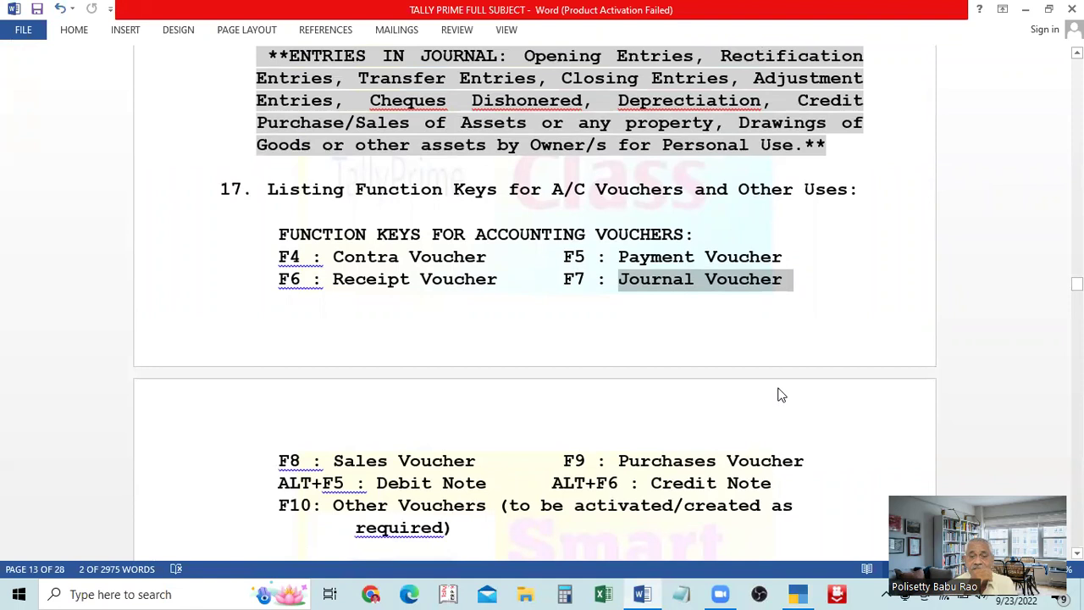
- Read the section 16 note on which entries go in the Journal and return to the section 17 key list
{"action": "scroll", "coordinate": [781, 395], "scroll_direction": "up", "scroll_amount": 4}
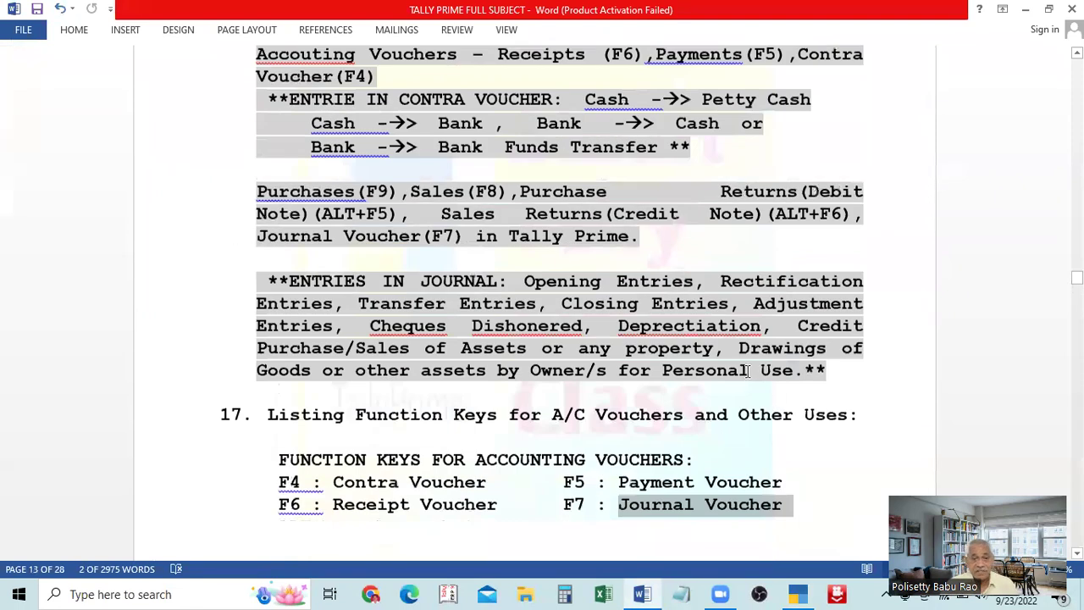
{"action": "scroll", "coordinate": [746, 373], "scroll_direction": "down", "scroll_amount": 1}
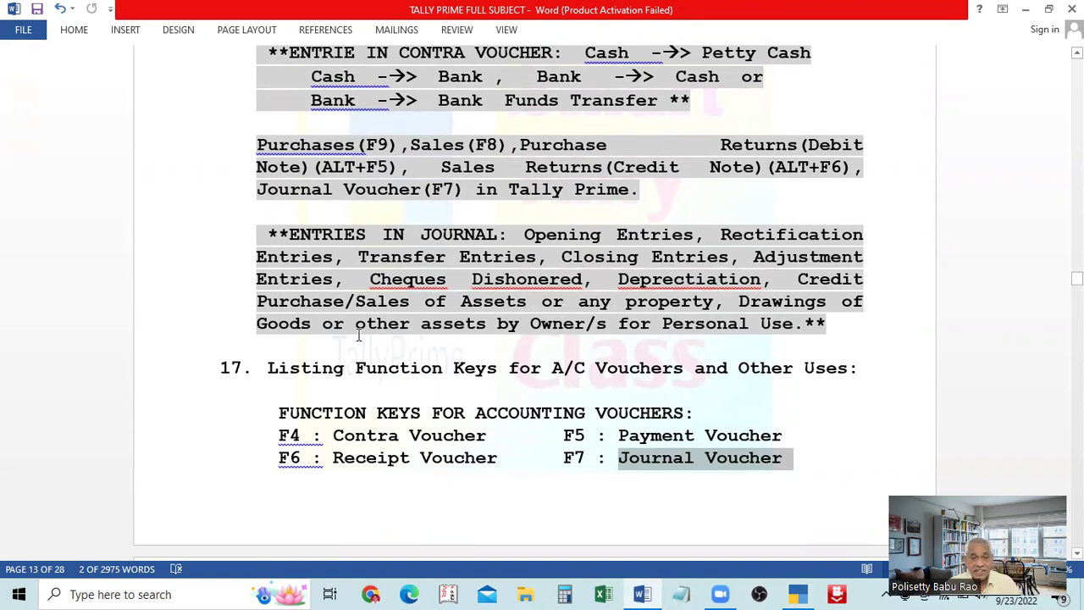
{"action": "scroll", "coordinate": [563, 331], "scroll_direction": "down", "scroll_amount": 1}
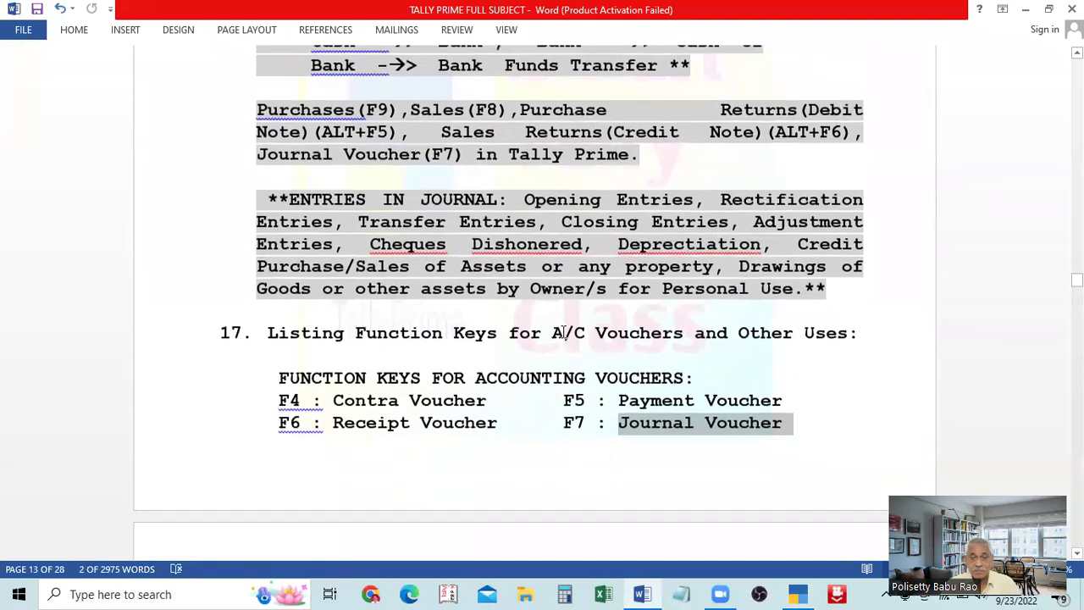
{"action": "scroll", "coordinate": [563, 334], "scroll_direction": "down", "scroll_amount": 4}
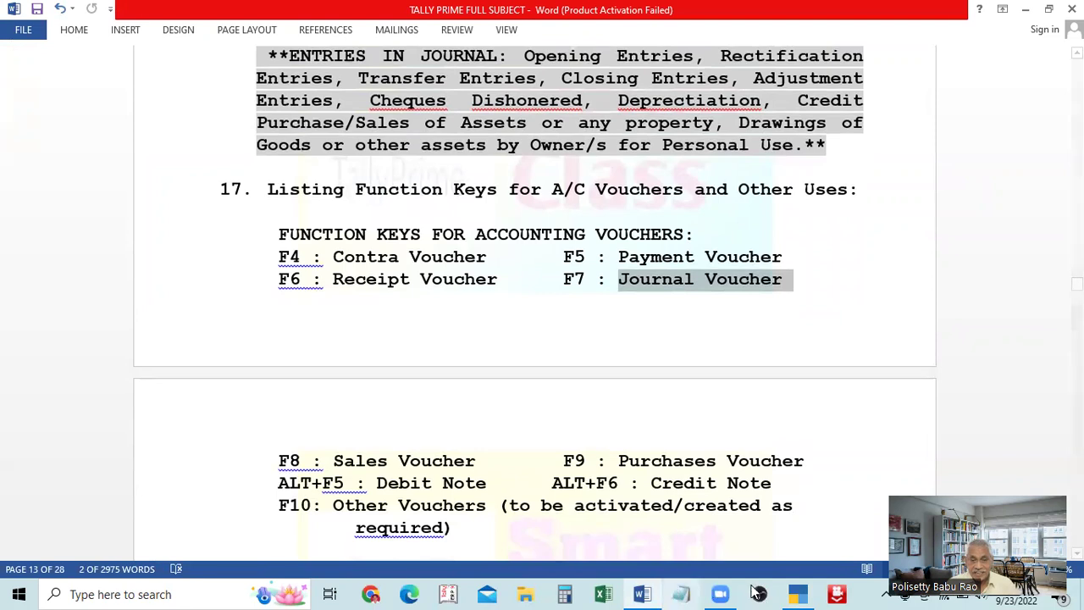
- Switch to TallyPrime and show the Journal voucher screen from voucher entry, quitting to the Gateway of Tally without recording anything
{"action": "left_click", "coordinate": [797, 593]}
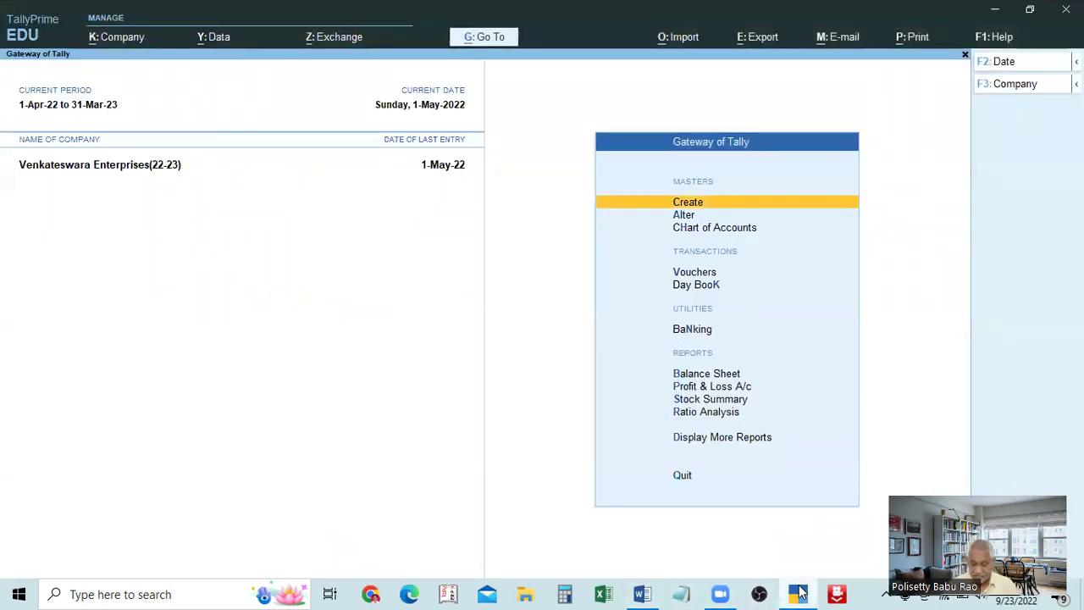
{"action": "key", "text": "Down"}
{"action": "key", "text": "Down"}
{"action": "key", "text": "Down"}
{"action": "key", "text": "Down"}
{"action": "key", "text": "Up"}
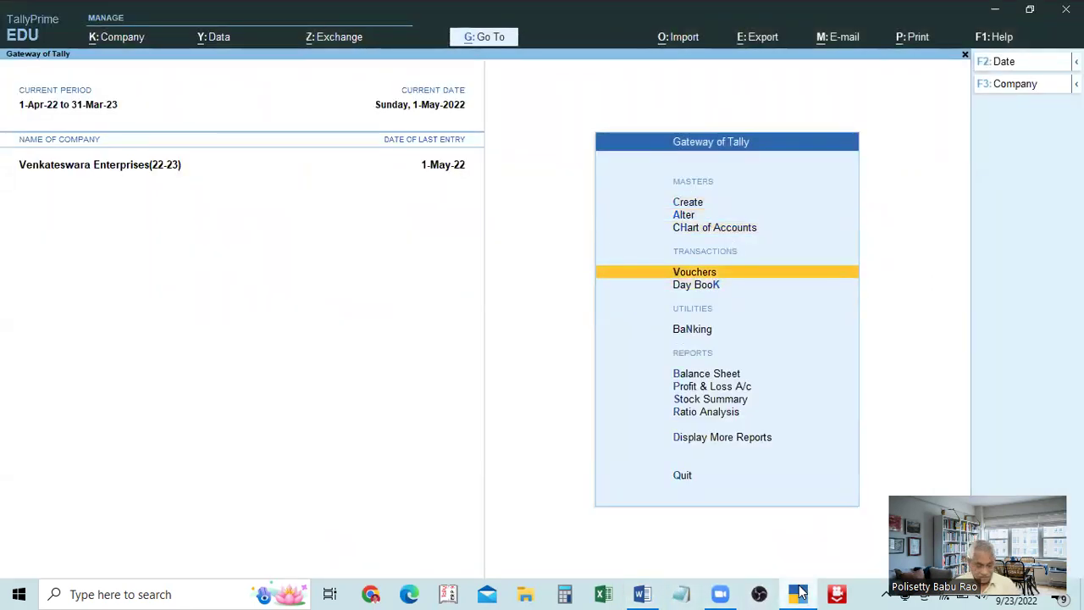
{"action": "key", "text": "Return"}
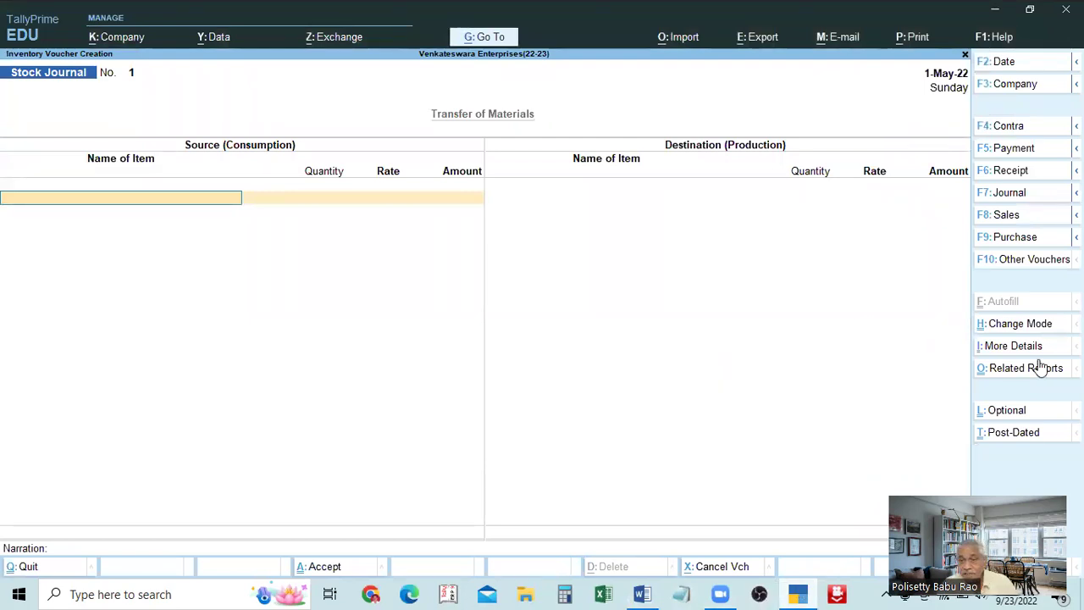
{"action": "left_click", "coordinate": [1009, 194]}
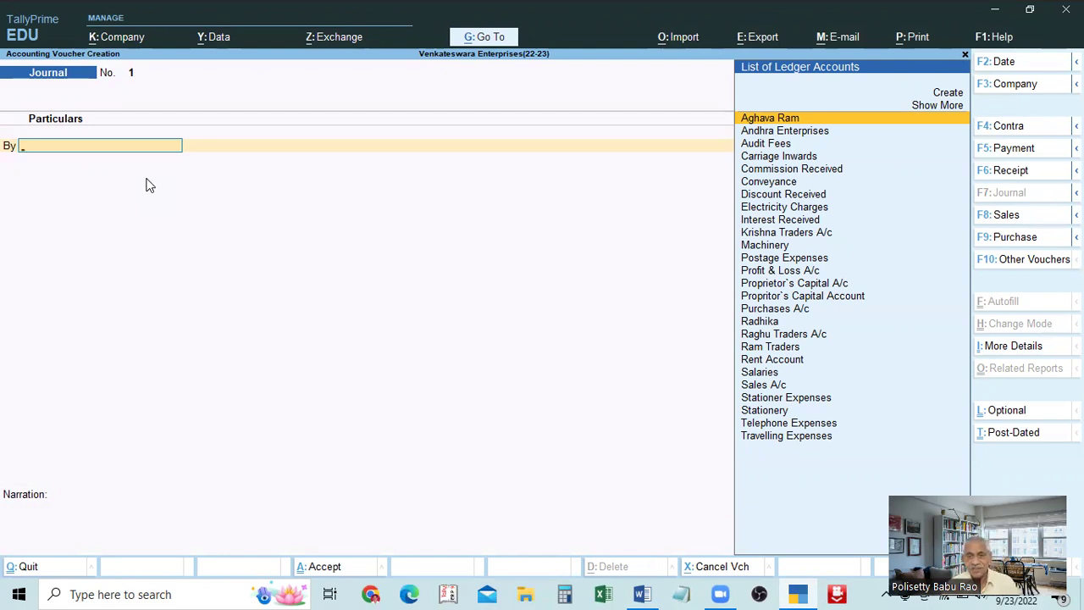
{"action": "key", "text": "Escape"}
{"action": "key", "text": "Escape"}
{"action": "key", "text": "n"}
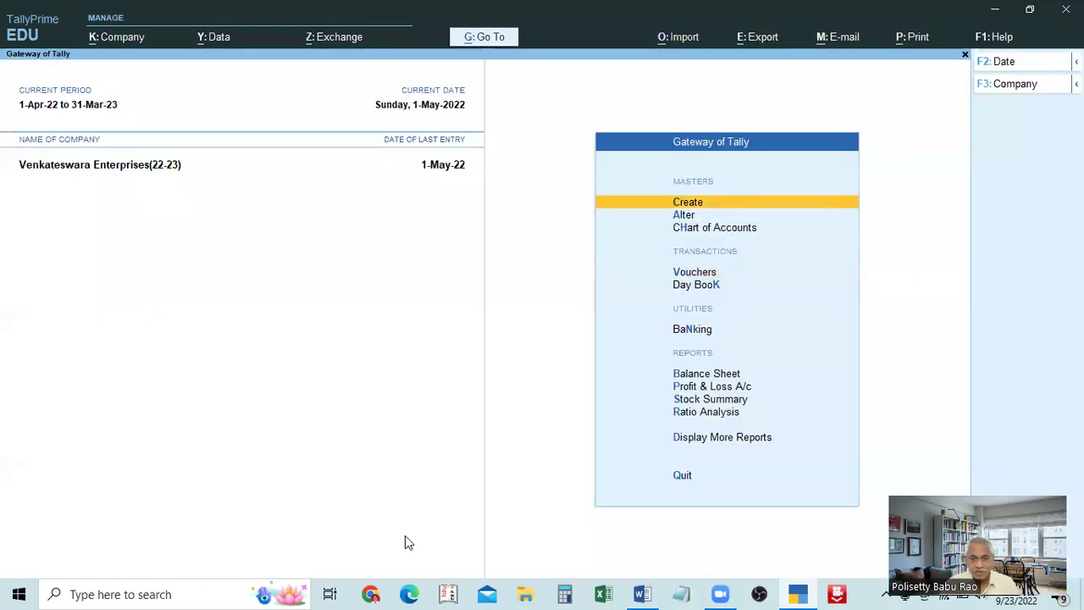
- Return to the Word notes and go over the complete section 17 list of function keys for accounting vouchers
{"action": "left_click", "coordinate": [642, 594]}
{"action": "scroll", "coordinate": [486, 309], "scroll_direction": "up", "scroll_amount": 2}
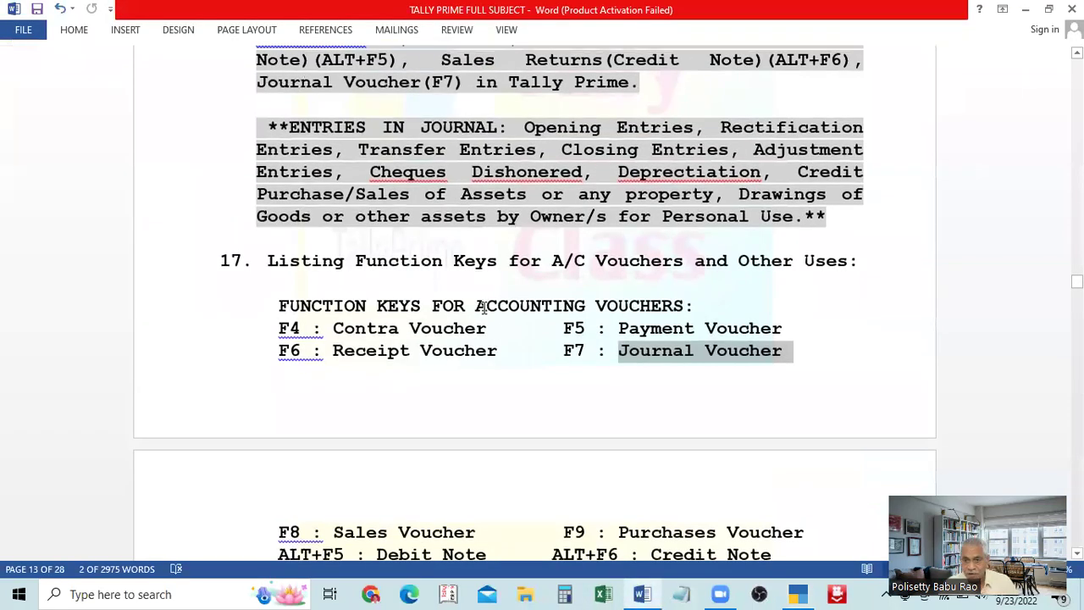
{"action": "scroll", "coordinate": [482, 307], "scroll_direction": "down", "scroll_amount": 4}
{"action": "scroll", "coordinate": [483, 307], "scroll_direction": "up", "scroll_amount": 4}
{"action": "scroll", "coordinate": [482, 309], "scroll_direction": "down", "scroll_amount": 2}
{"action": "scroll", "coordinate": [485, 326], "scroll_direction": "down", "scroll_amount": 2}
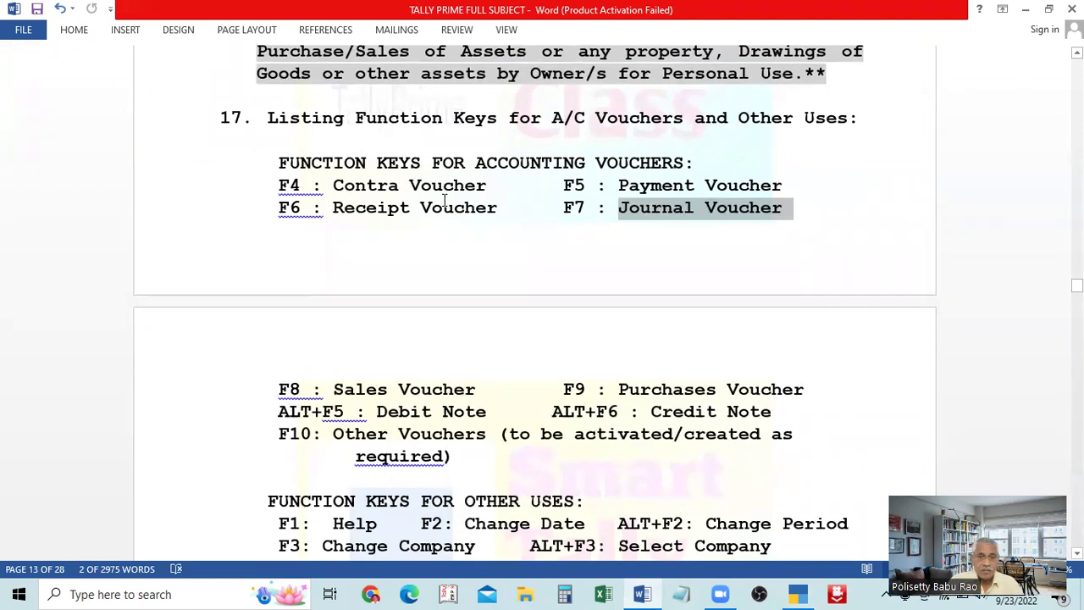
{"action": "scroll", "coordinate": [446, 217], "scroll_direction": "up", "scroll_amount": 1}
{"action": "scroll", "coordinate": [445, 228], "scroll_direction": "down", "scroll_amount": 2}
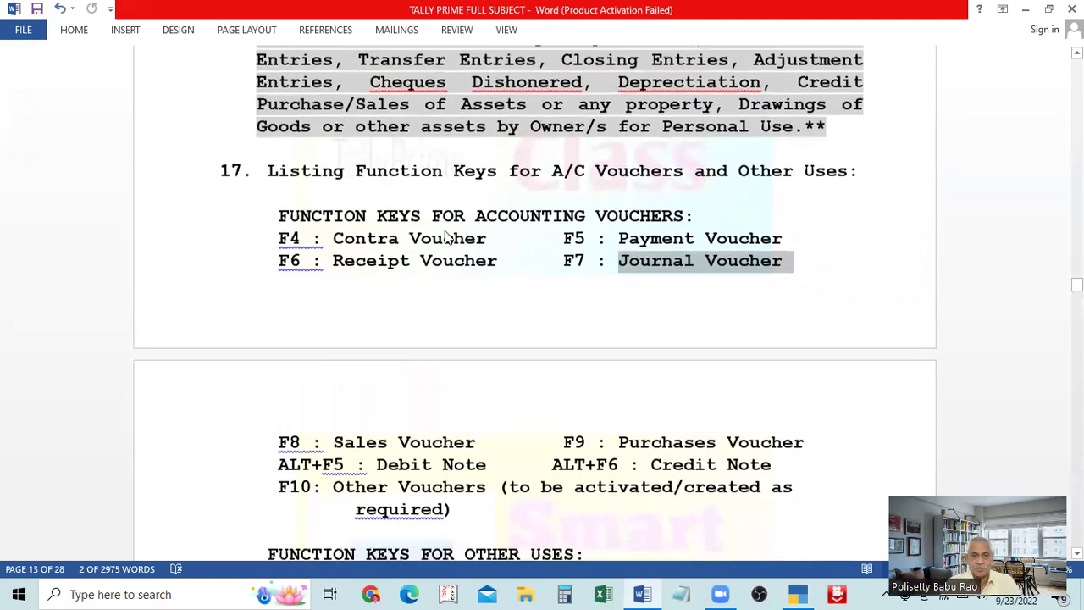
- Read the notes' function keys for other uses, then switch to TallyPrime and view its Help options and About information
{"action": "scroll", "coordinate": [443, 232], "scroll_direction": "down", "scroll_amount": 2}
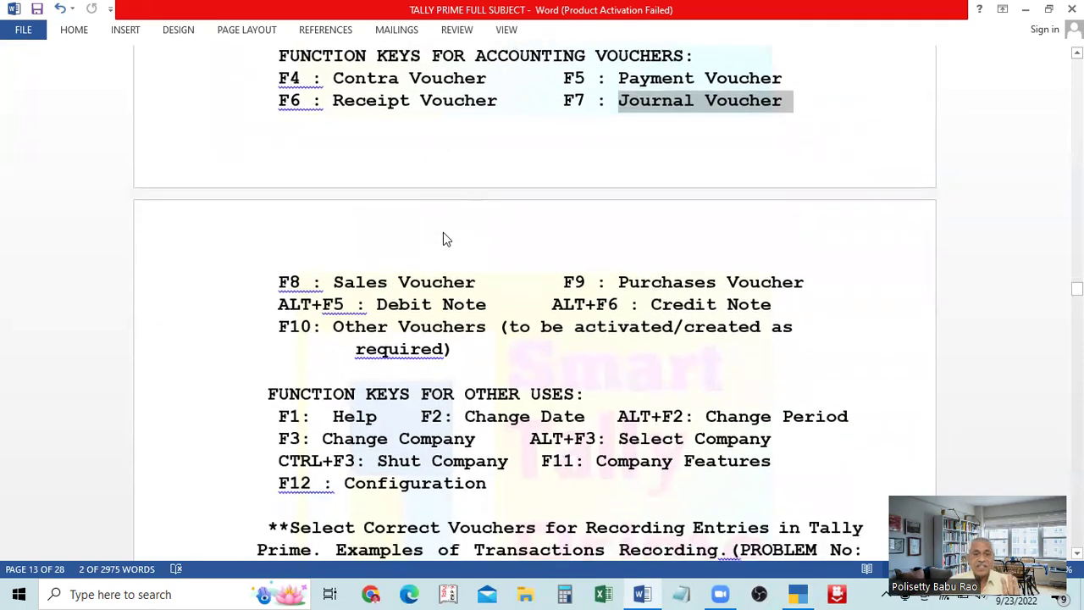
{"action": "scroll", "coordinate": [442, 232], "scroll_direction": "down", "scroll_amount": 2}
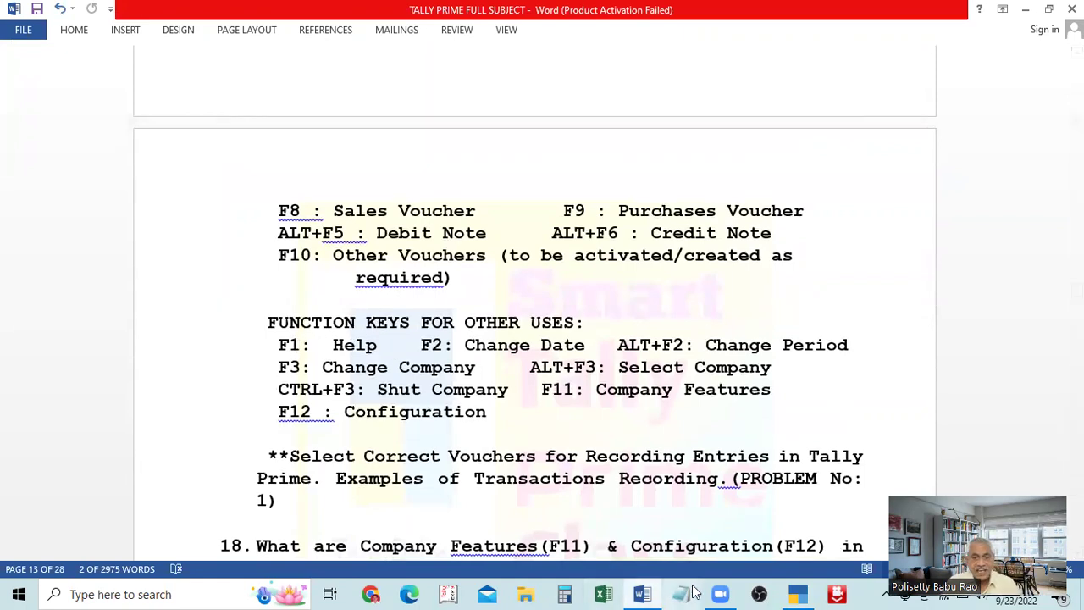
{"action": "left_click", "coordinate": [798, 593]}
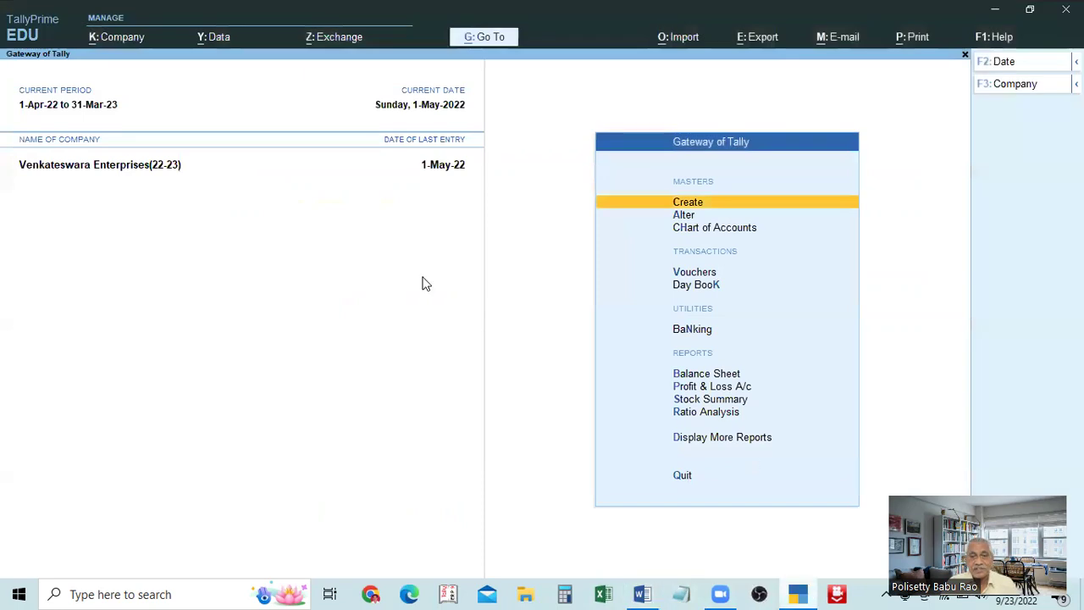
{"action": "left_click", "coordinate": [986, 37]}
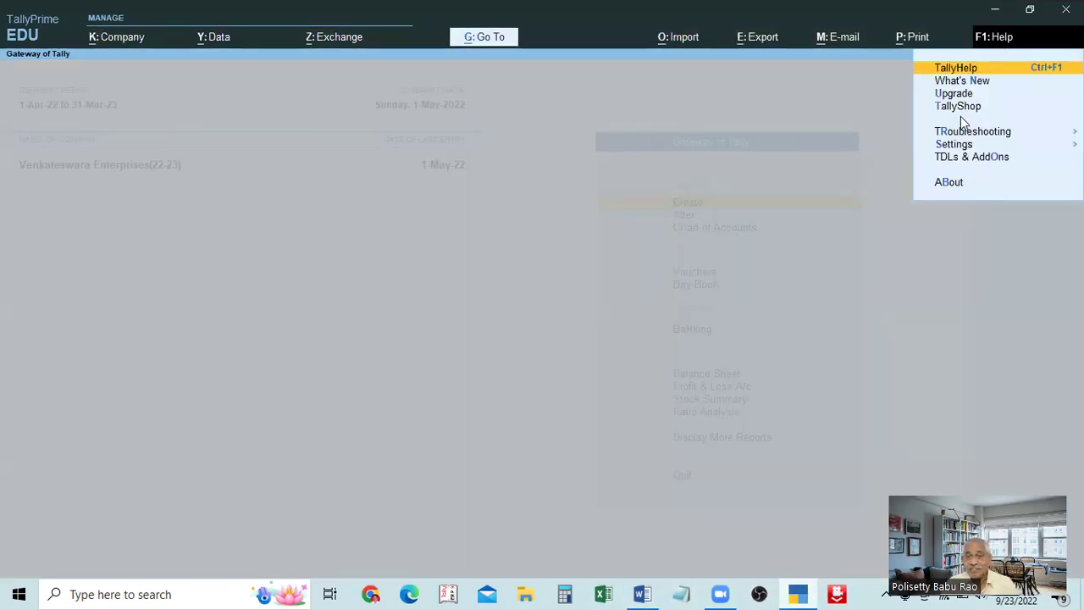
{"action": "left_click", "coordinate": [948, 182]}
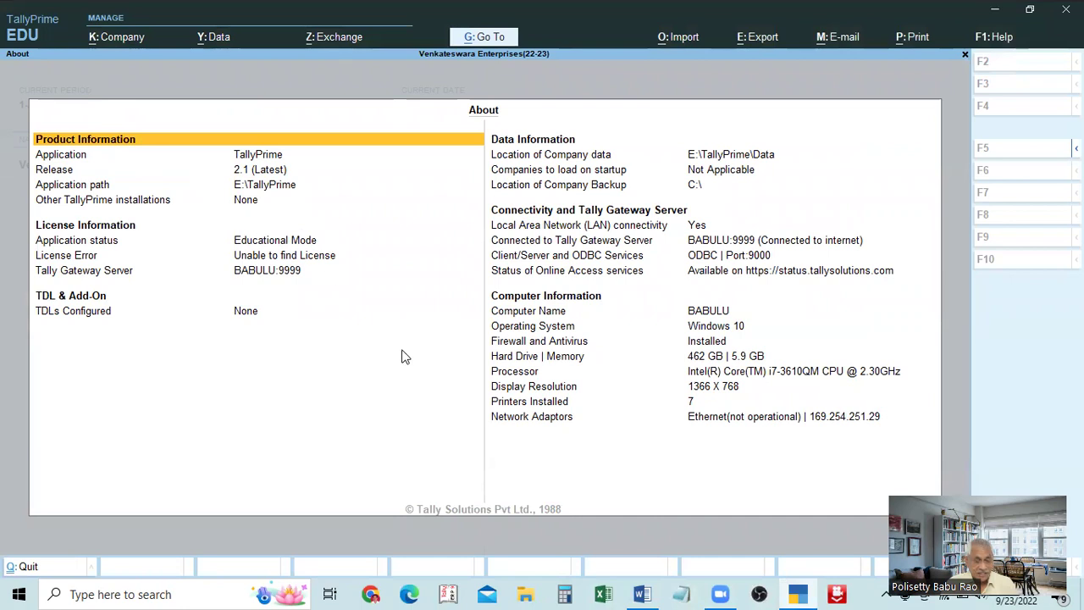
{"action": "key", "text": "Escape"}
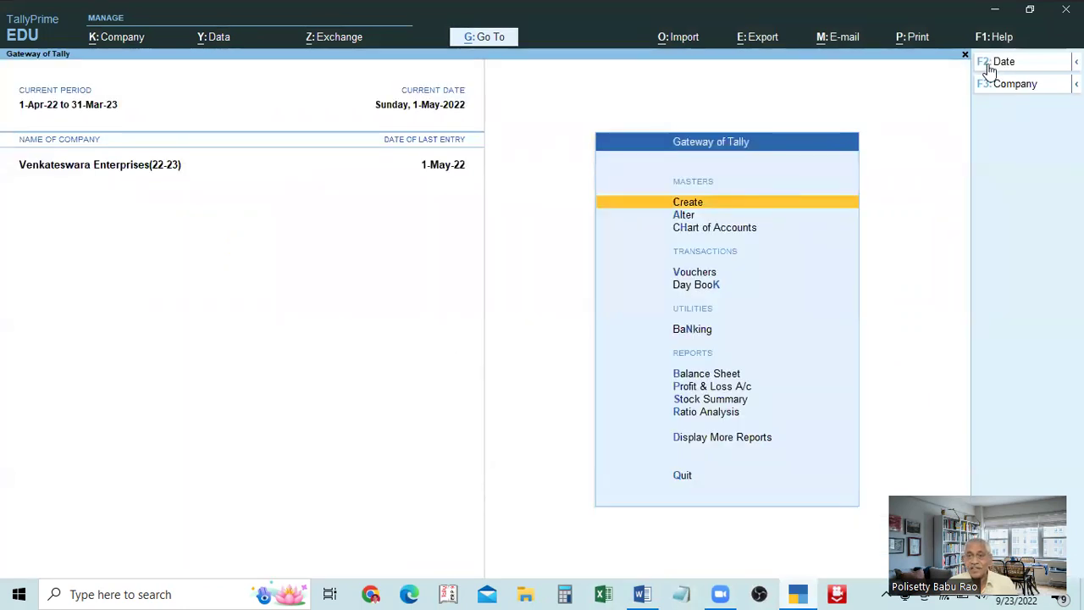
{"action": "left_click", "coordinate": [993, 36]}
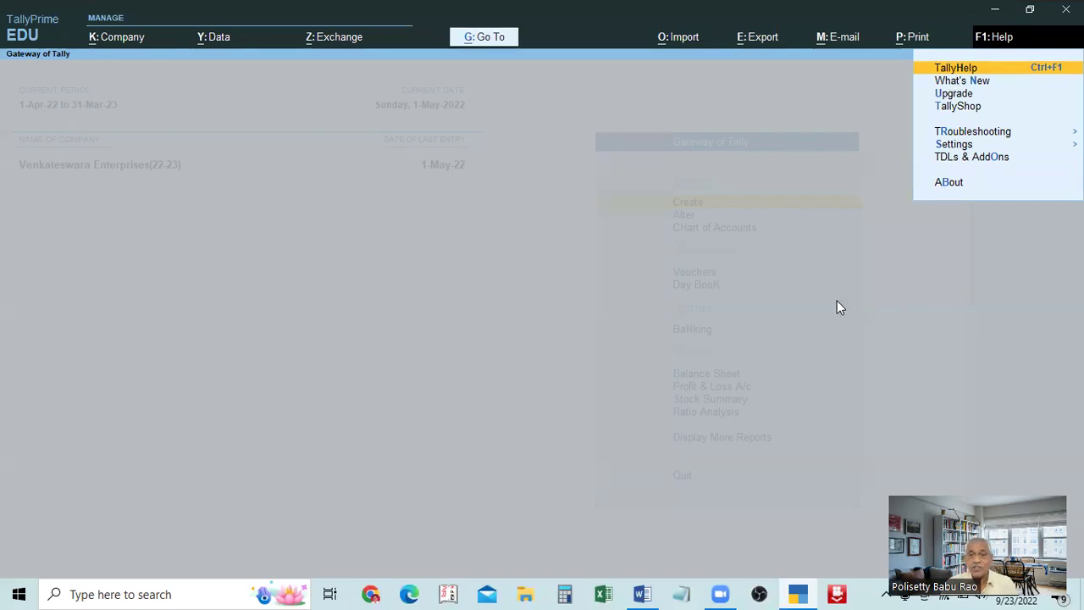
{"action": "left_click", "coordinate": [871, 300]}
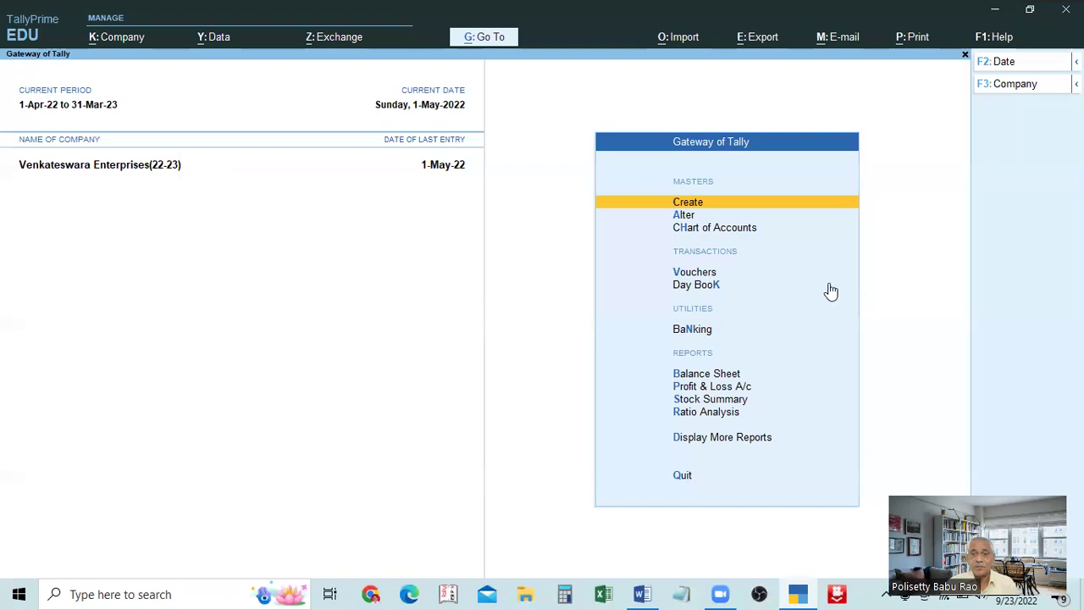
- Compare the Date, Period and Company functions at the Gateway of Tally with the Word notes' function keys for other uses
{"action": "left_click", "coordinate": [642, 594]}
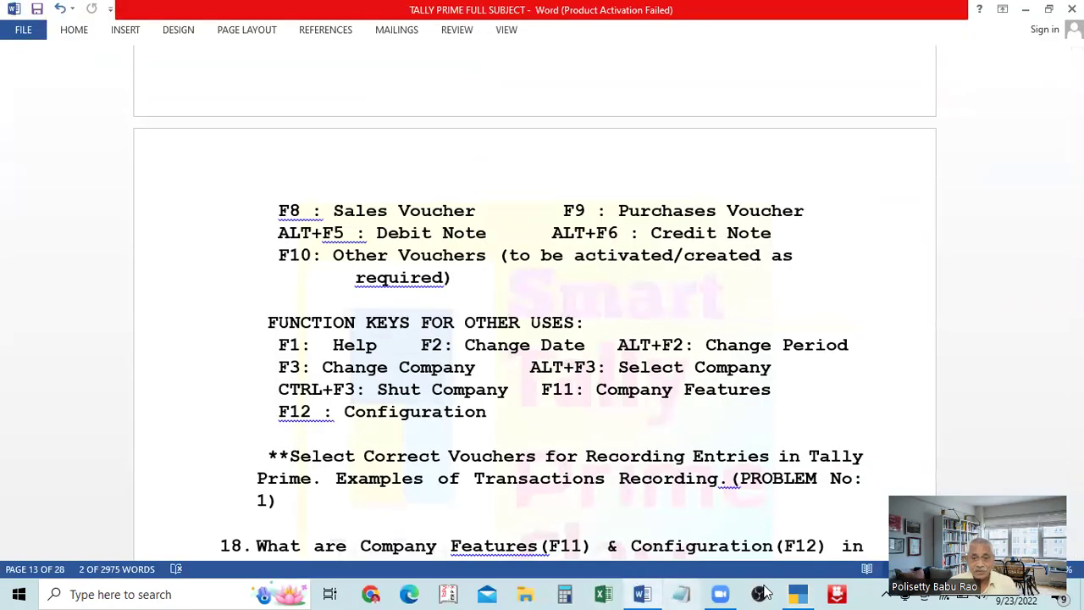
{"action": "left_click", "coordinate": [796, 594]}
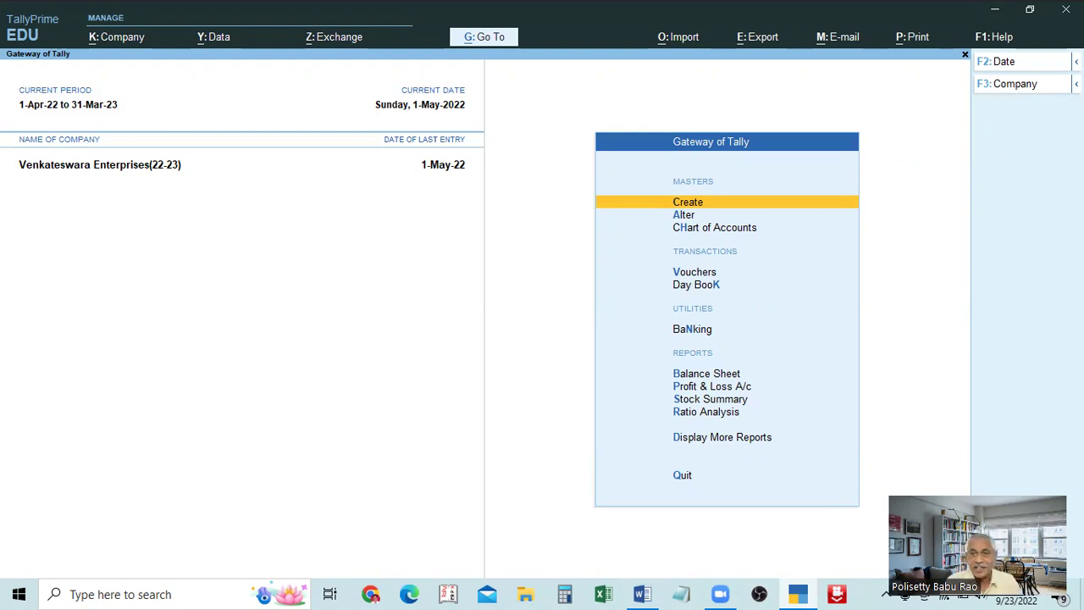
{"action": "key", "text": "F3"}
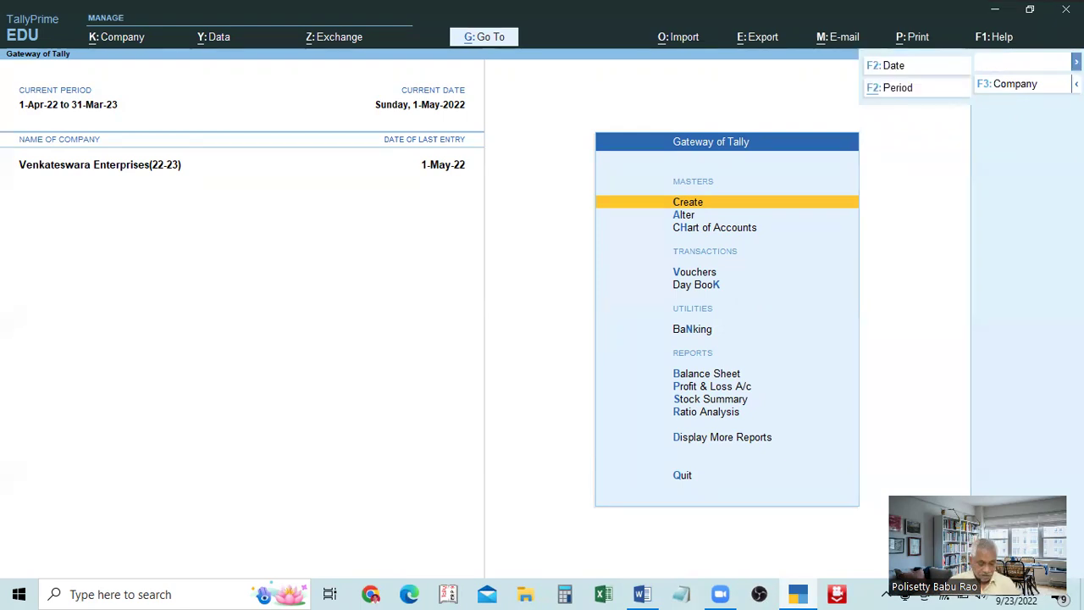
{"action": "key", "text": "alt+Tab"}
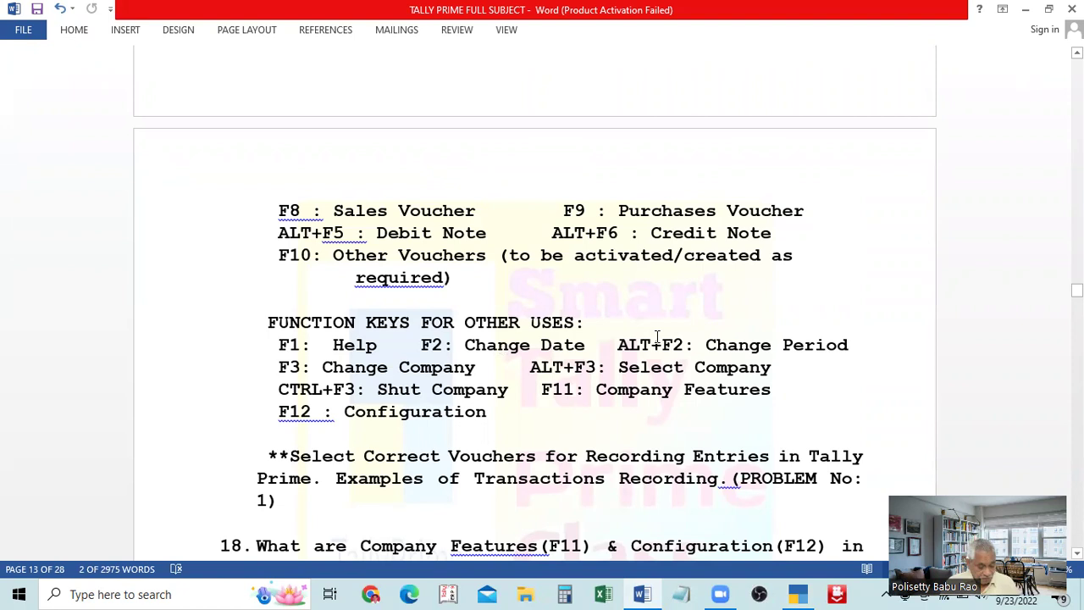
{"action": "key", "text": "alt+Tab"}
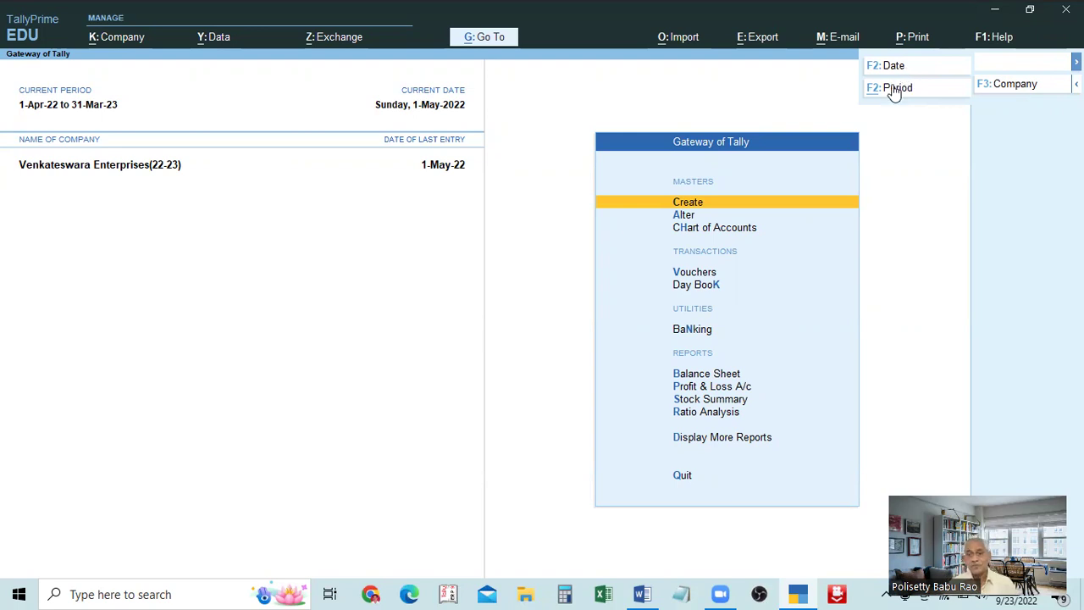
{"action": "left_click", "coordinate": [639, 593]}
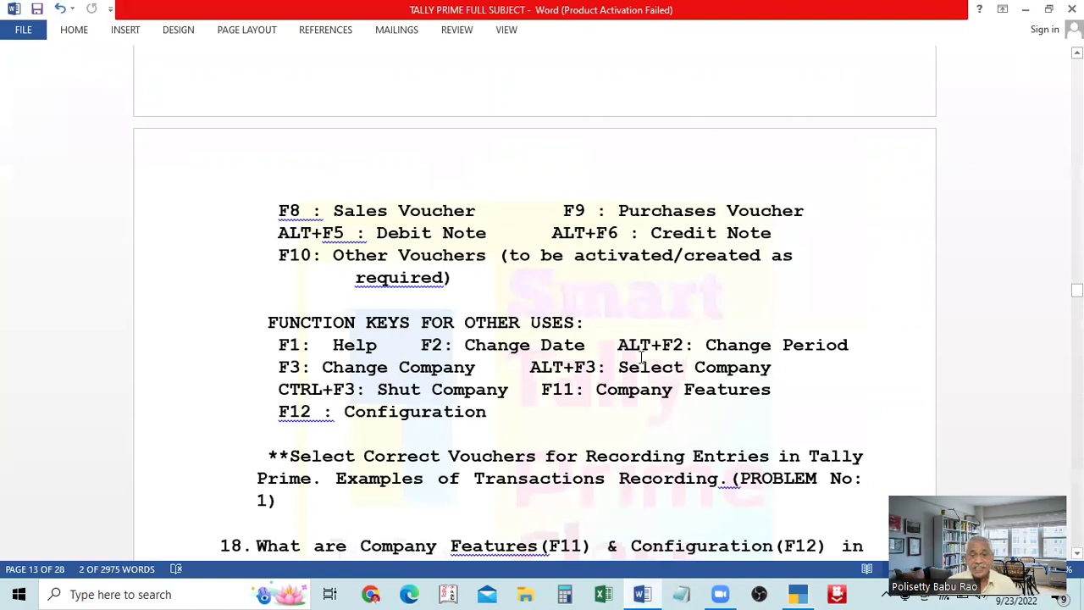
{"action": "left_click", "coordinate": [800, 593]}
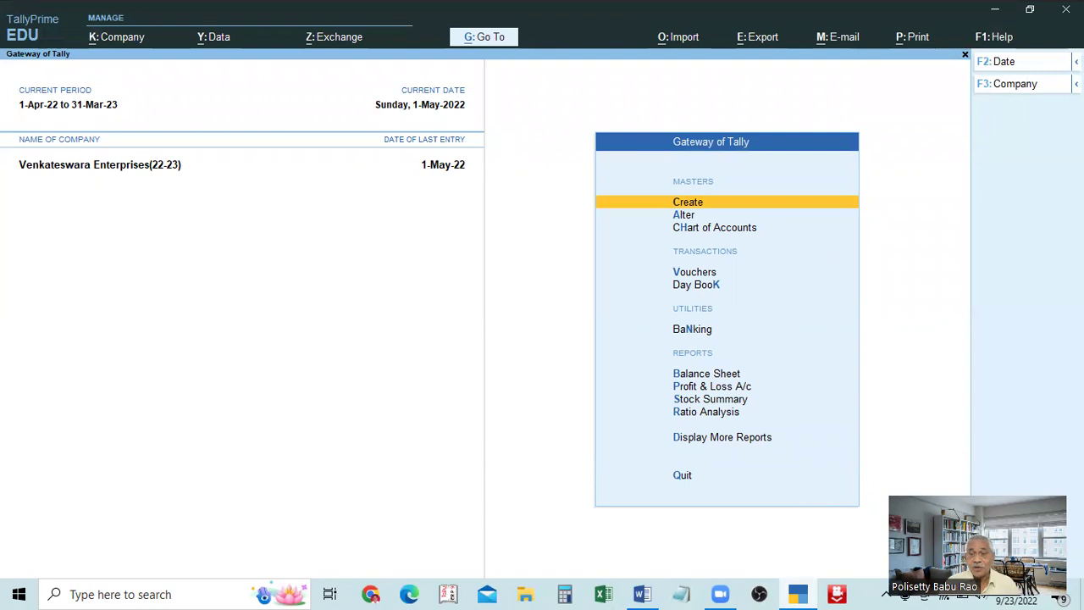
{"action": "left_click", "coordinate": [709, 274]}
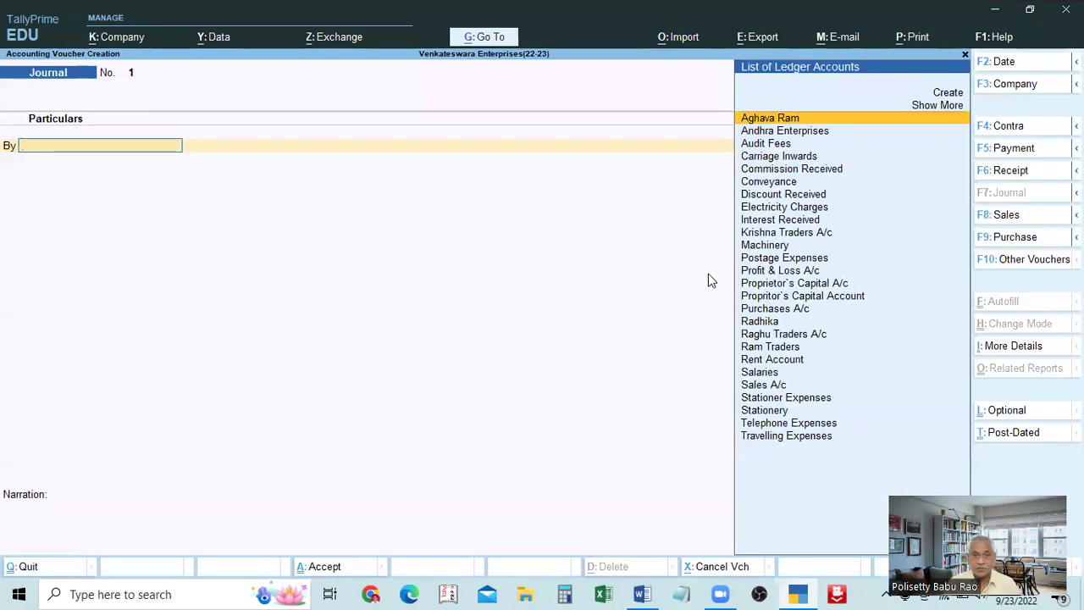
{"action": "key", "text": "Escape"}
{"action": "key", "text": "Escape"}
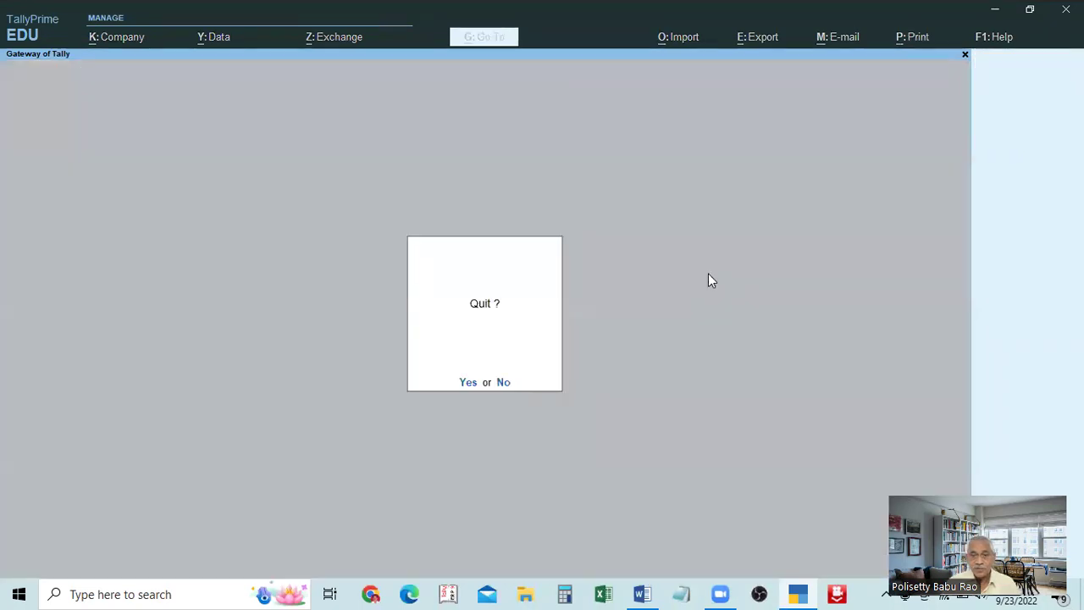
{"action": "key", "text": "Escape"}
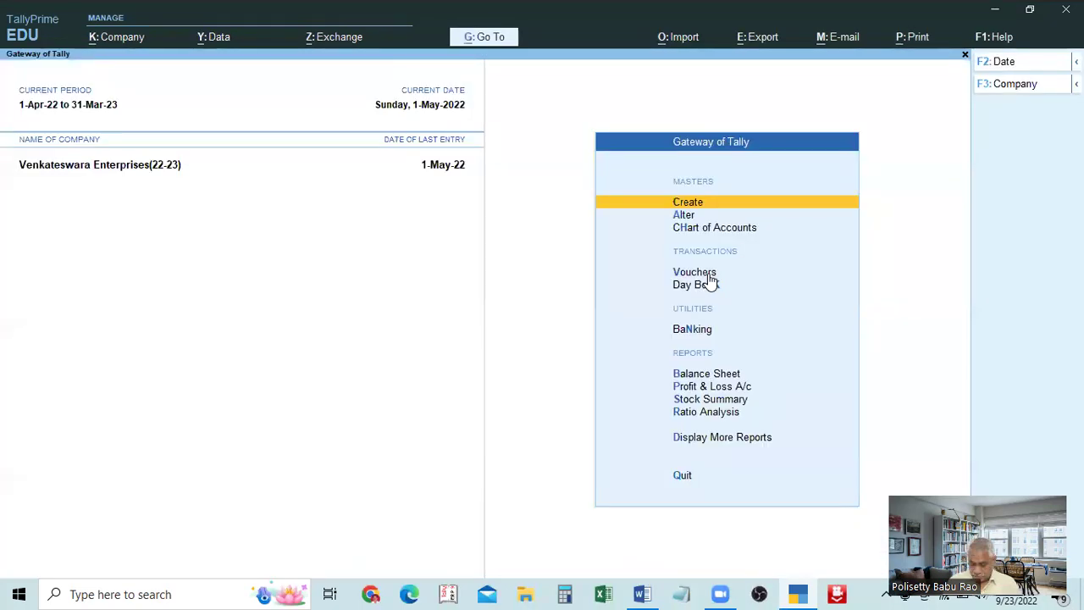
- Start a Journal voucher with Electricity Charges as the debit ledger and set its voucher date to 31.5
{"action": "left_click", "coordinate": [709, 276]}
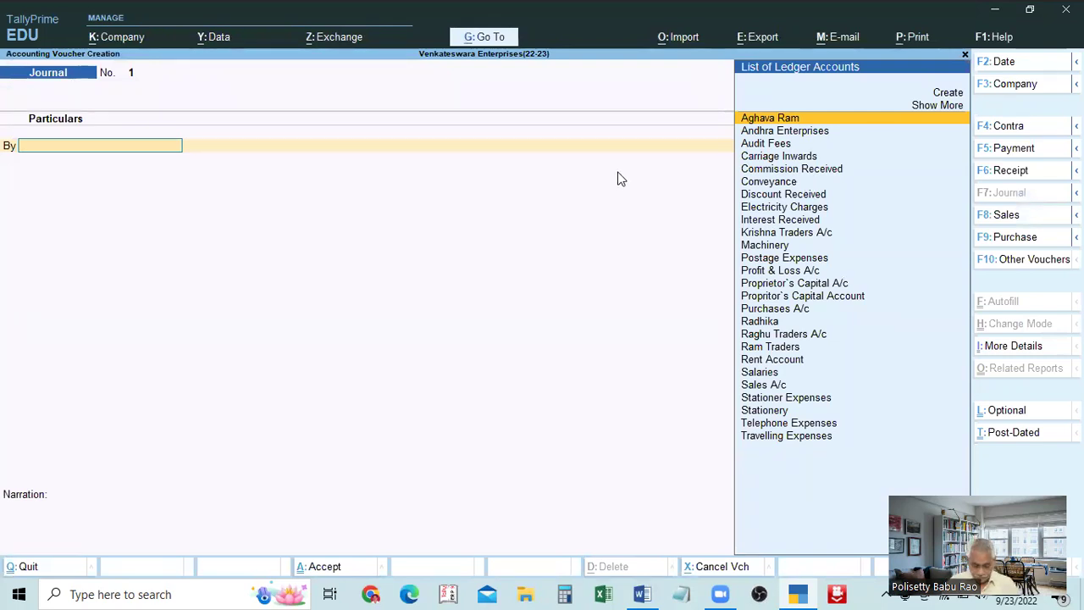
{"action": "type", "text": "l"}
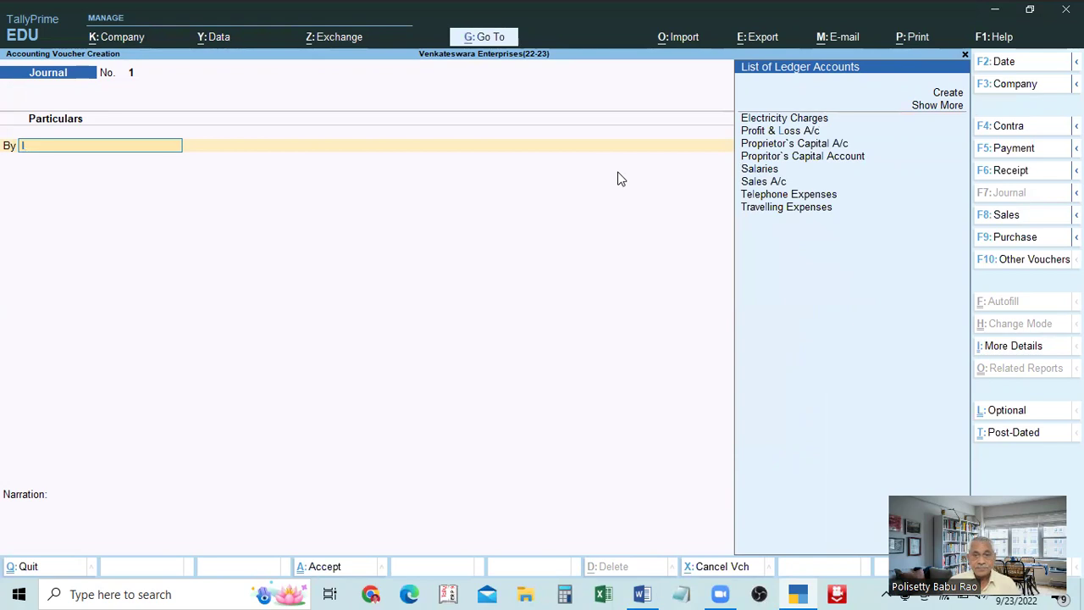
{"action": "key", "text": "Return"}
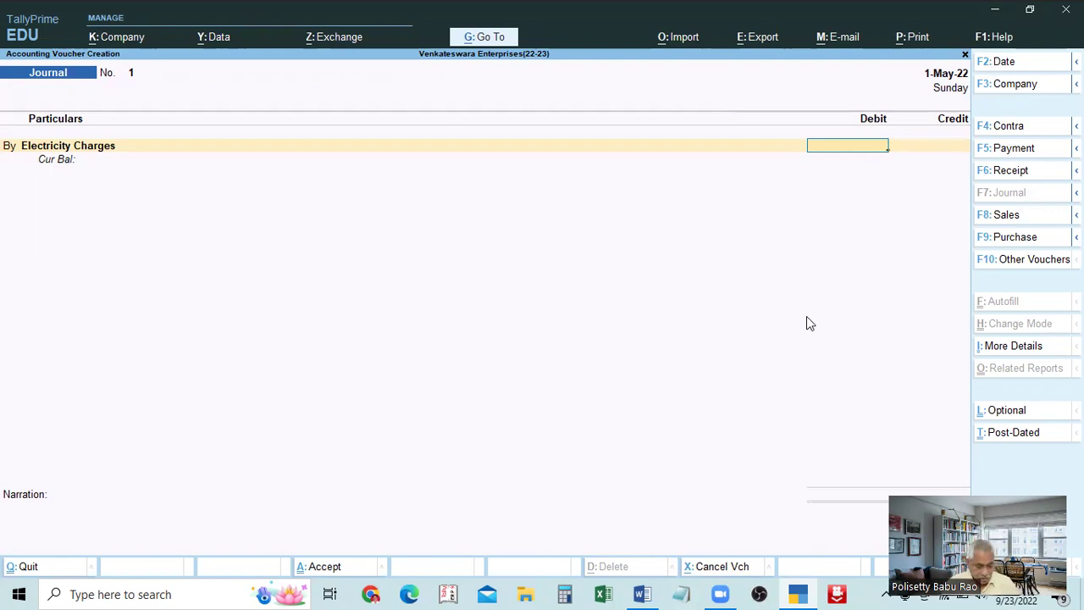
{"action": "key", "text": "F2"}
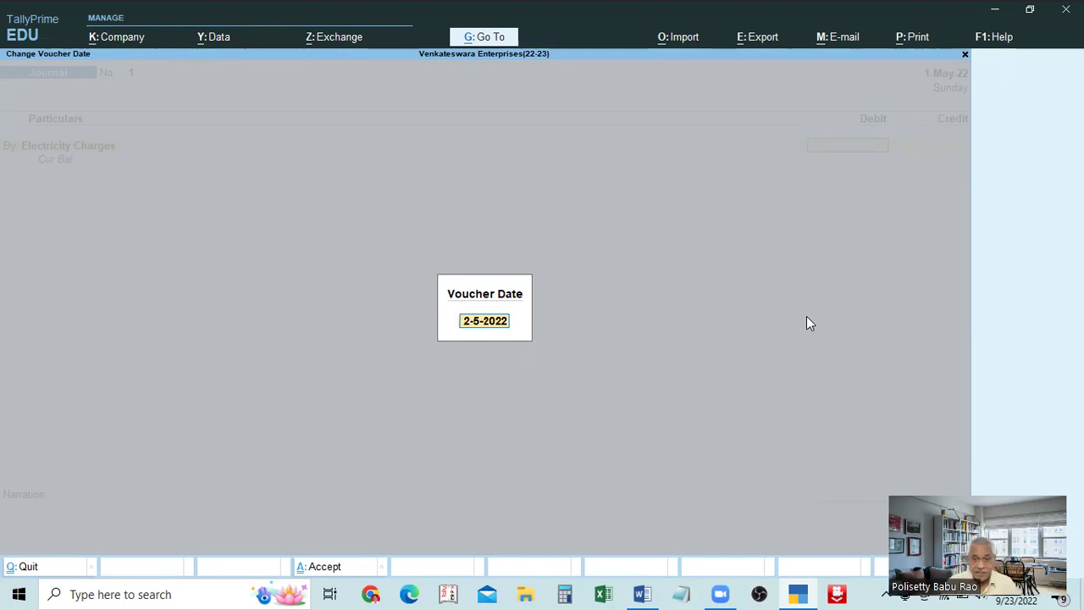
{"action": "key", "text": "BackSpace"}
{"action": "type", "text": "31.6"}
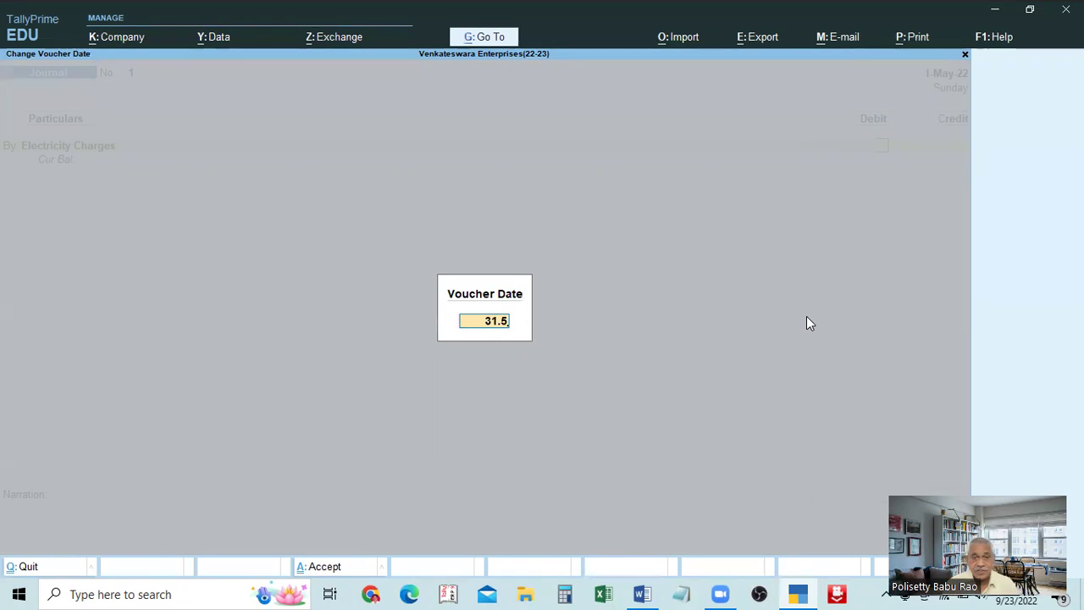
{"action": "key", "text": "Return"}
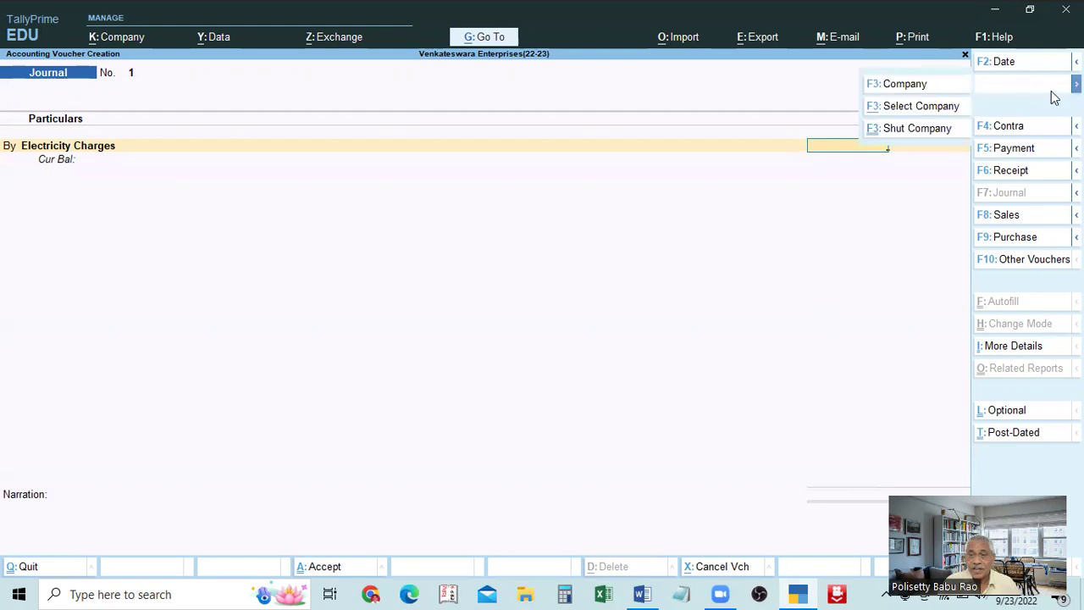
{"action": "mouse_move", "coordinate": [1008, 62]}
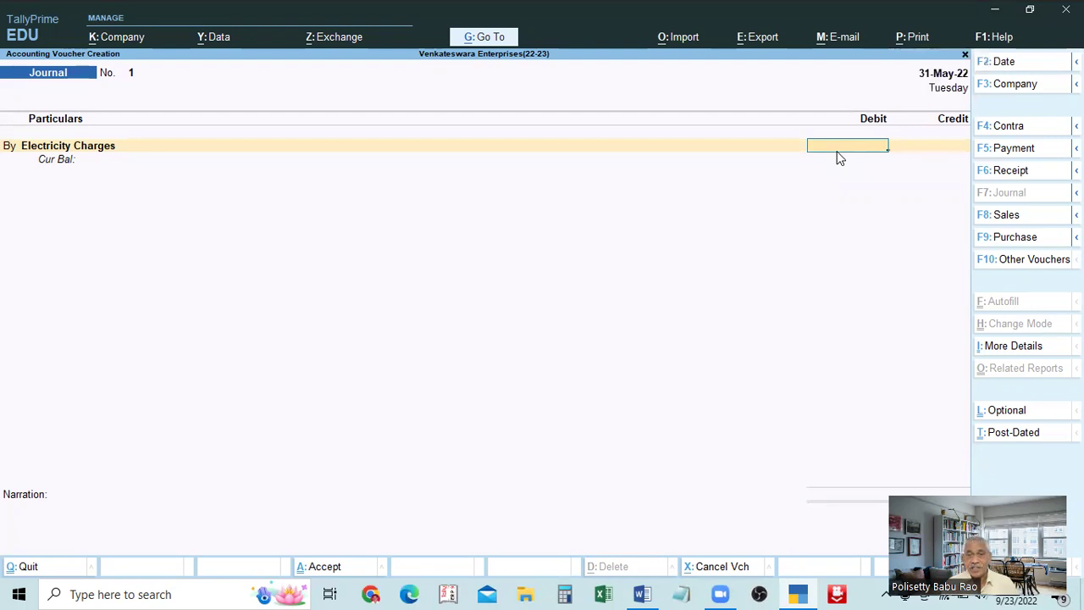
- Leave the unsaved Journal voucher, check the date on a fresh Journal screen and return to the Gateway of Tally
{"action": "key", "text": "Escape"}
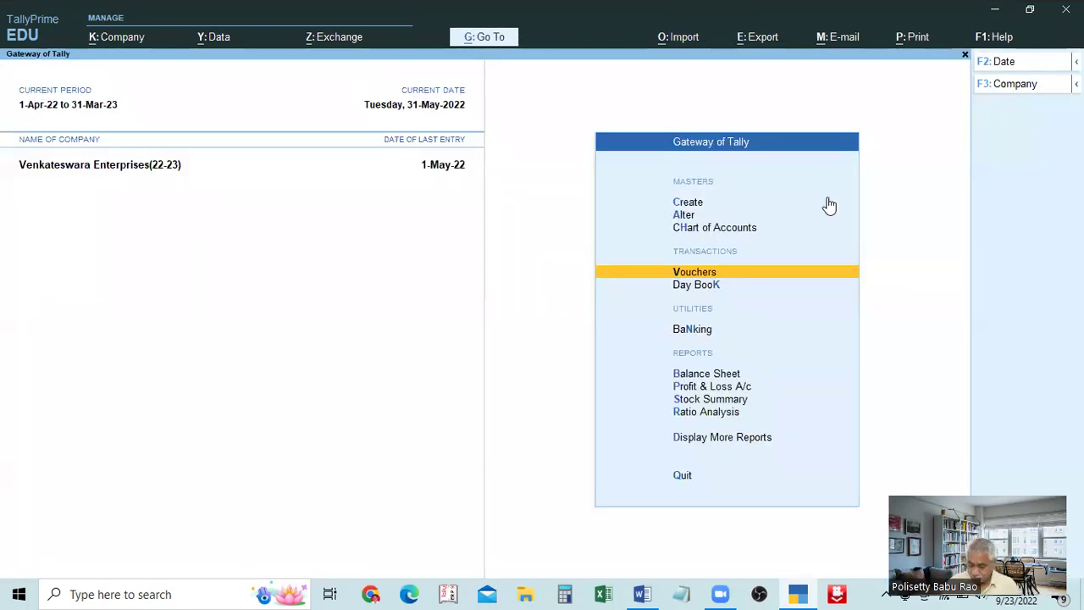
{"action": "key", "text": "Return"}
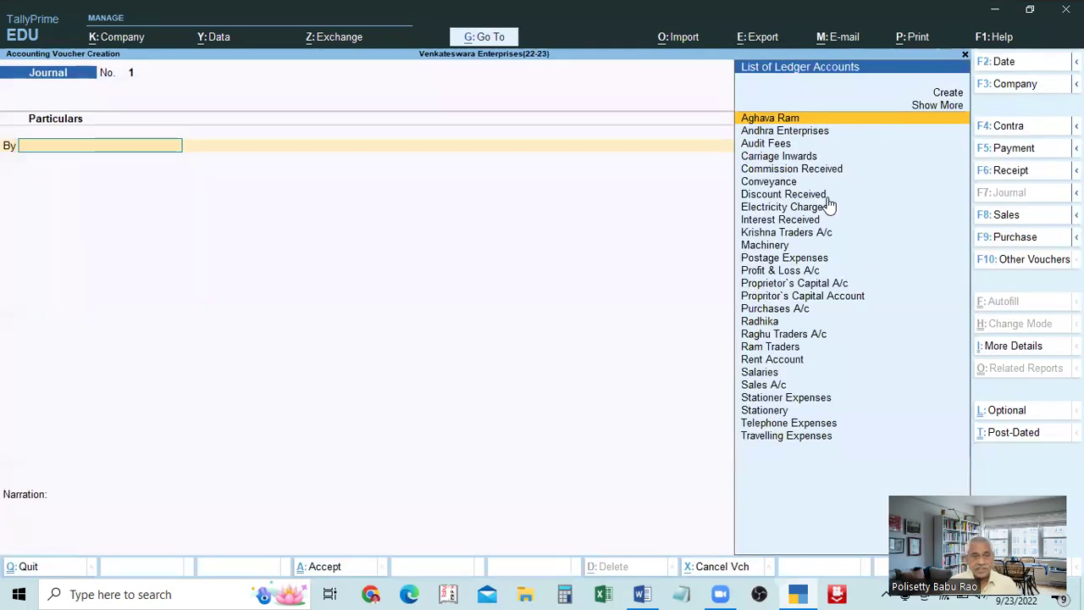
{"action": "key", "text": "Escape"}
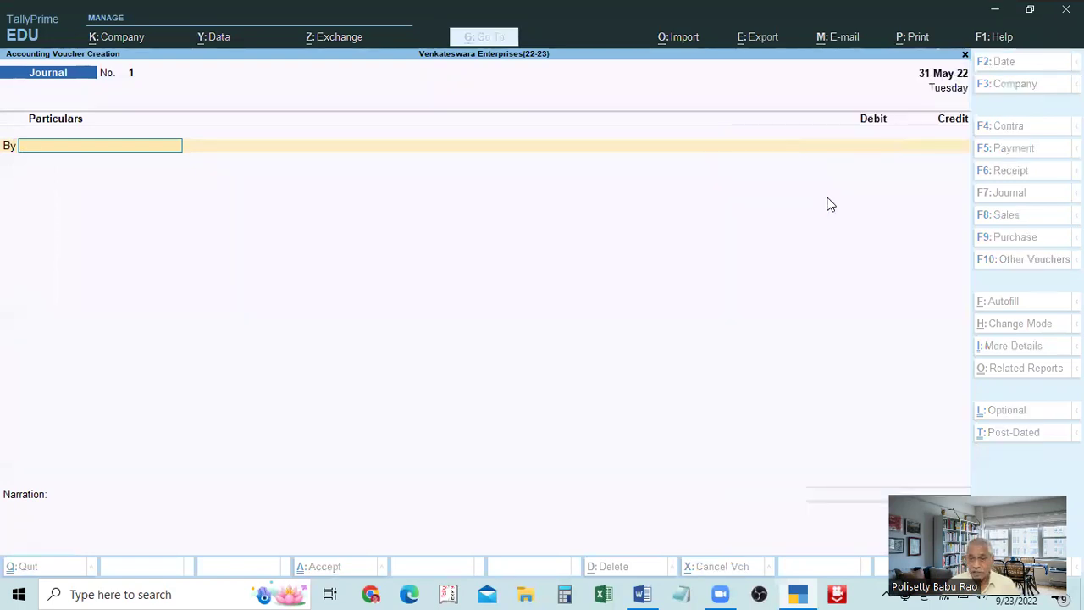
{"action": "key", "text": "Escape"}
{"action": "key", "text": "Escape"}
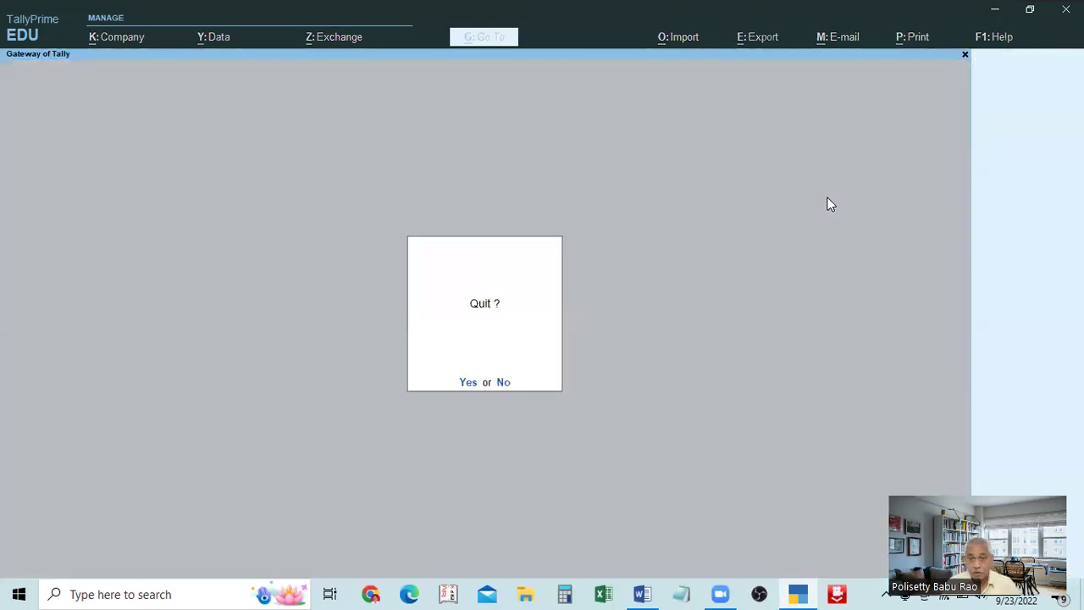
{"action": "key", "text": "Escape"}
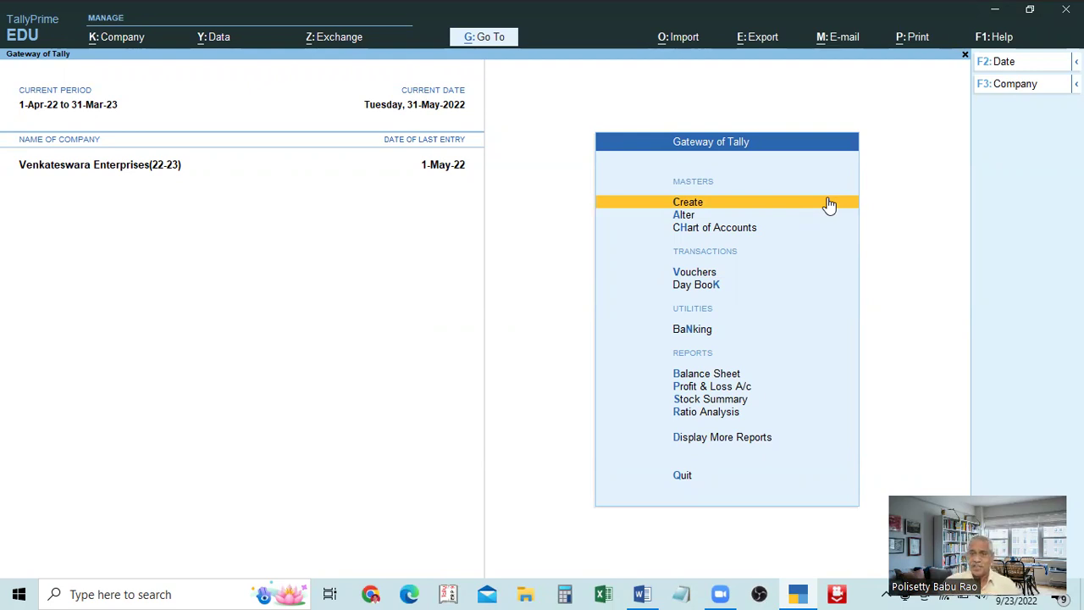
- Open the Profit & Loss A/c report and show it in detailed view
{"action": "key", "text": "Down"}
{"action": "key", "text": "Down"}
{"action": "key", "text": "Down"}
{"action": "key", "text": "Down"}
{"action": "key", "text": "Down"}
{"action": "key", "text": "Down"}
{"action": "key", "text": "Down"}
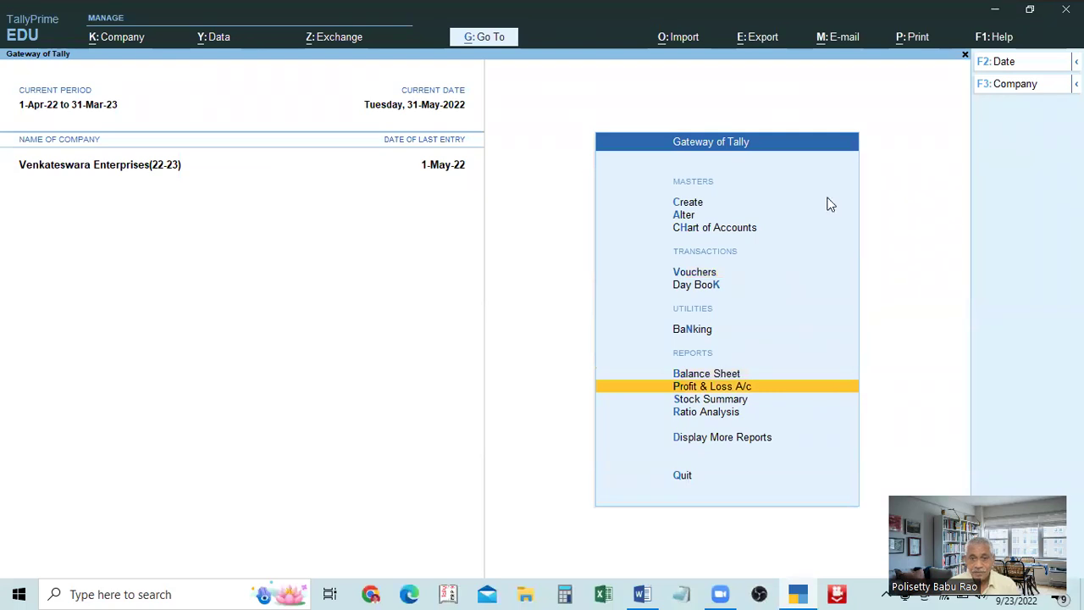
{"action": "key", "text": "Return"}
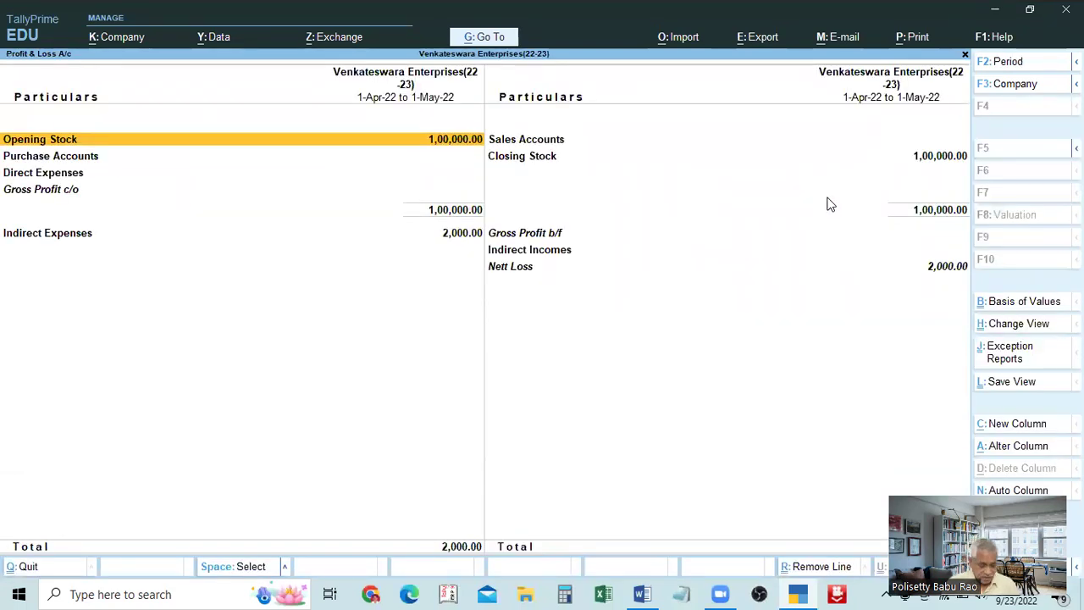
{"action": "key", "text": "alt+F5"}
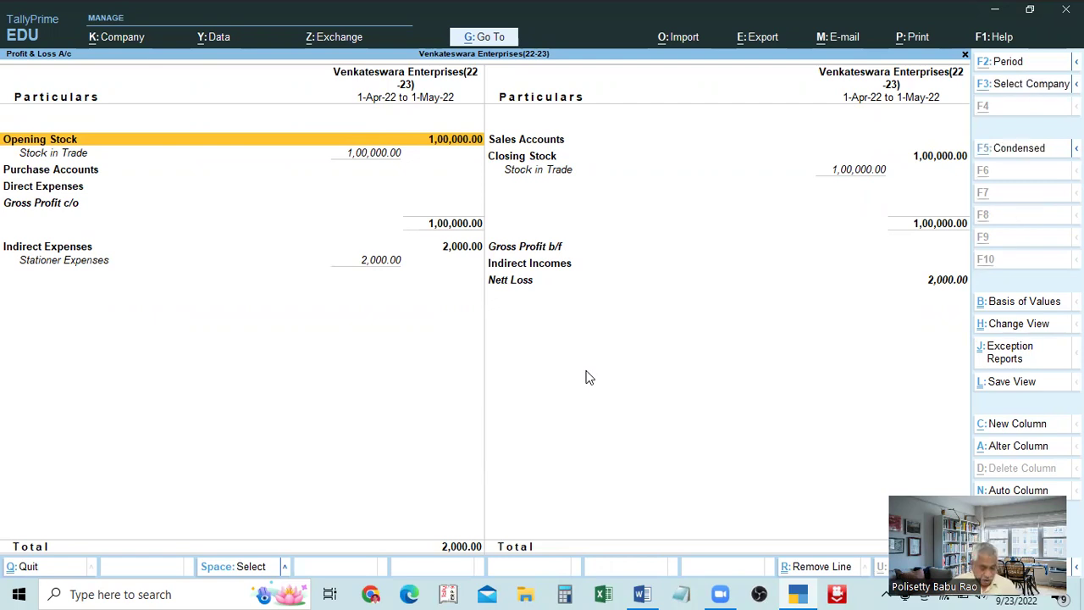
- Change the Profit & Loss A/c report period to run from 1-4-2022 to 31.3
{"action": "key", "text": "alt+F2"}
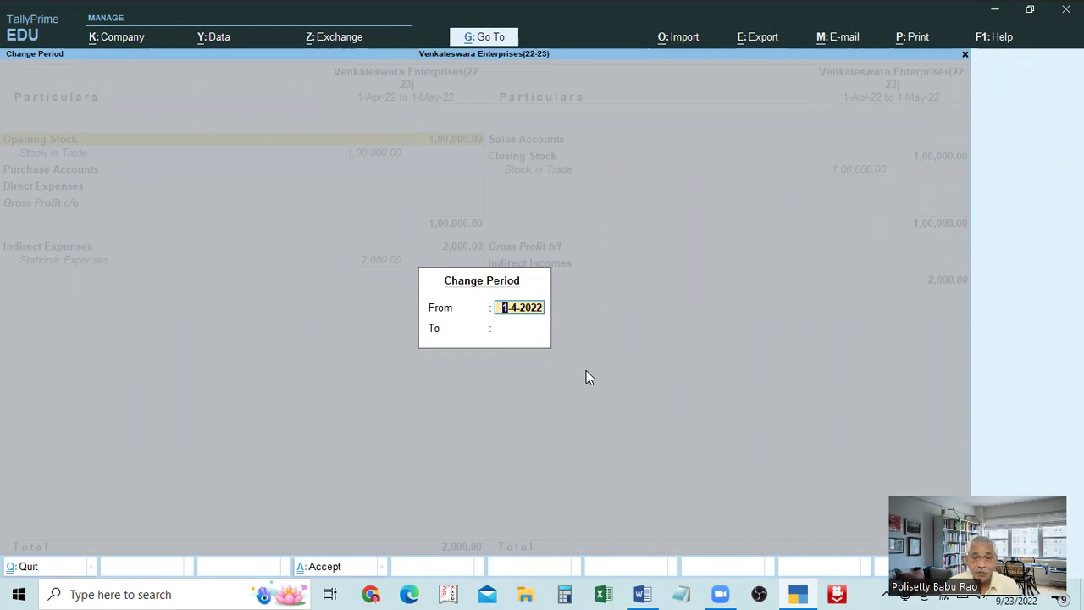
{"action": "key", "text": "Return"}
{"action": "type", "text": "31.3"}
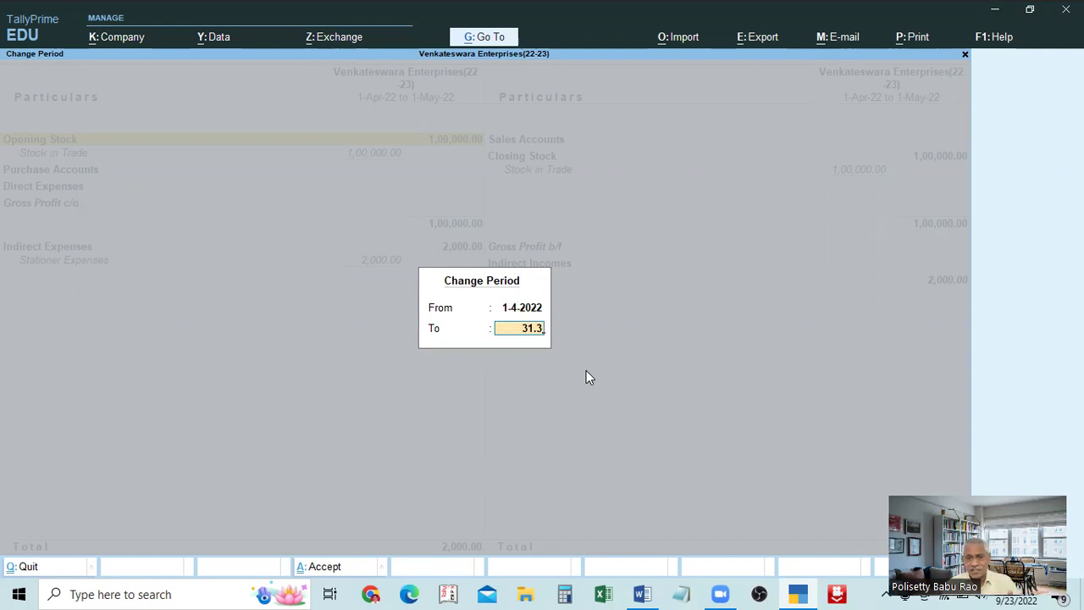
{"action": "key", "text": "Return"}
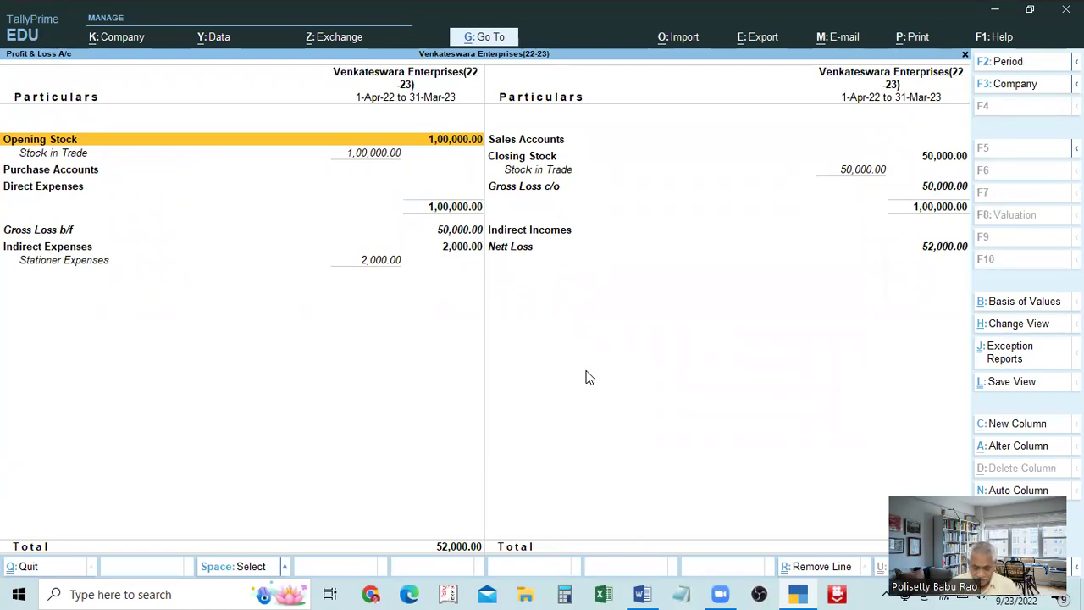
- Change the Profit & Loss A/c report period to the month from 1.5 to 31.5
{"action": "key", "text": "F2"}
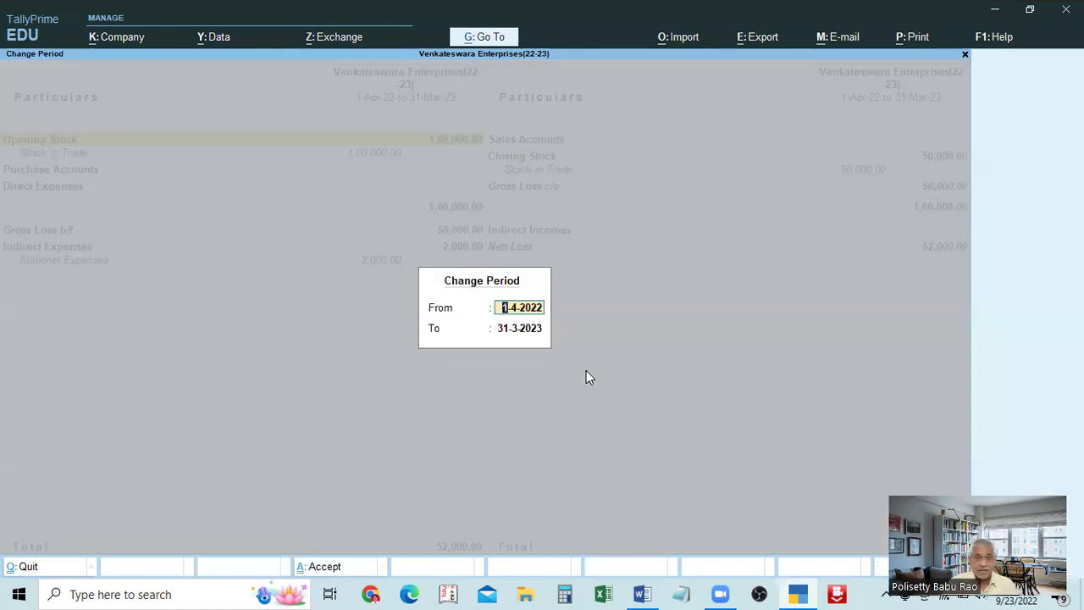
{"action": "type", "text": "1.4"}
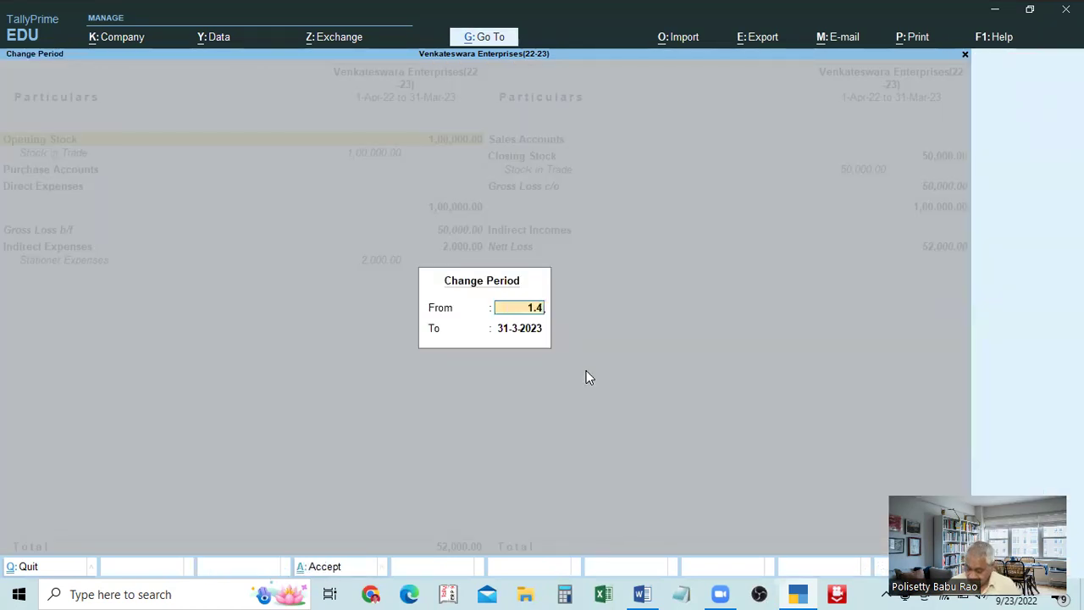
{"action": "key", "text": "BackSpace"}
{"action": "key", "text": "BackSpace"}
{"action": "key", "text": "BackSpace"}
{"action": "type", "text": "1.5"}
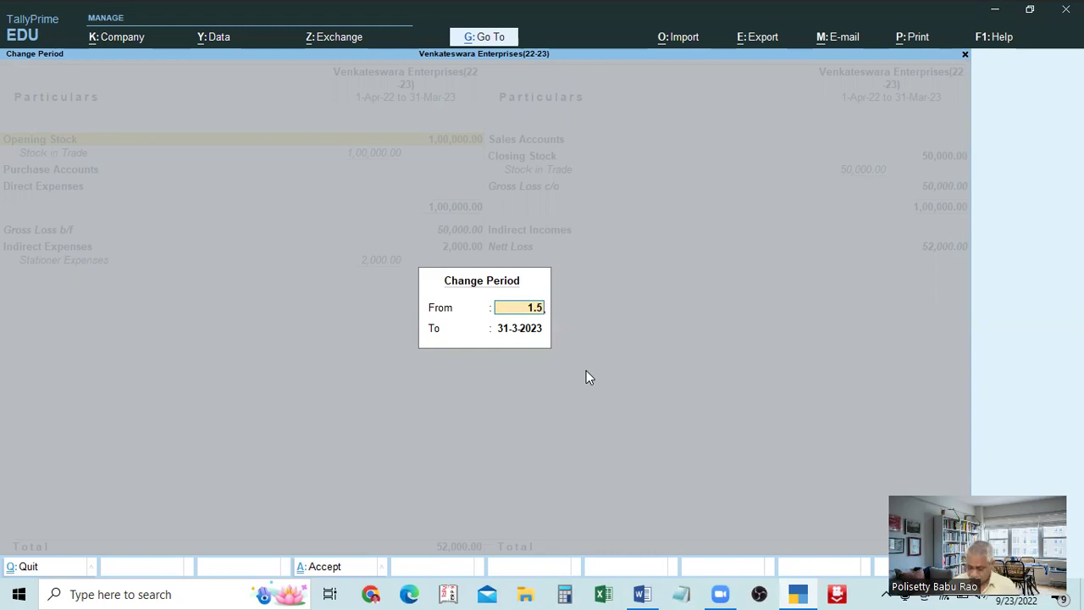
{"action": "key", "text": "Return"}
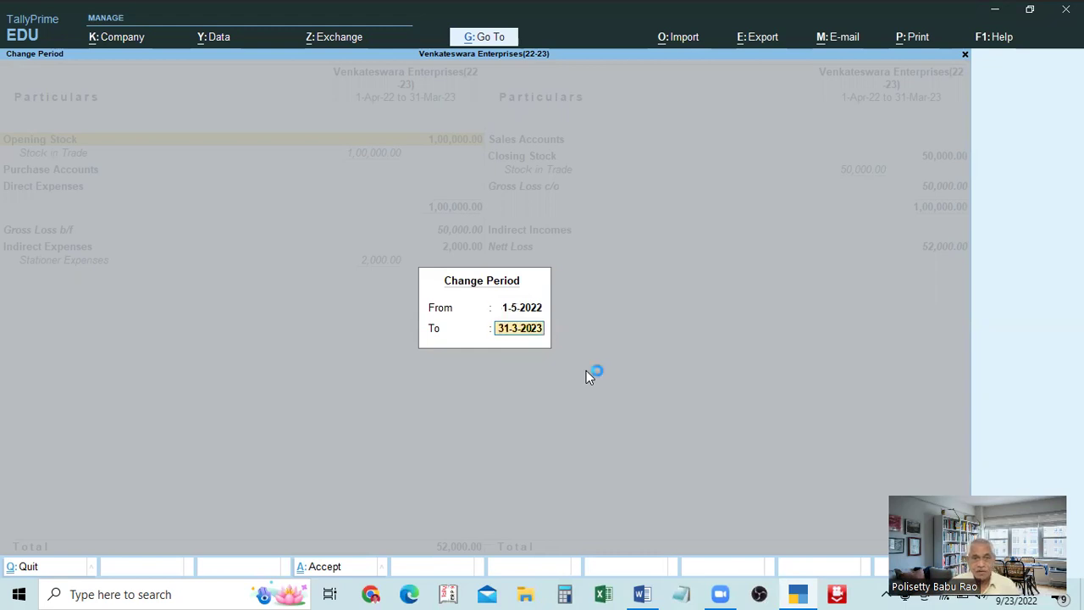
{"action": "type", "text": "31.5"}
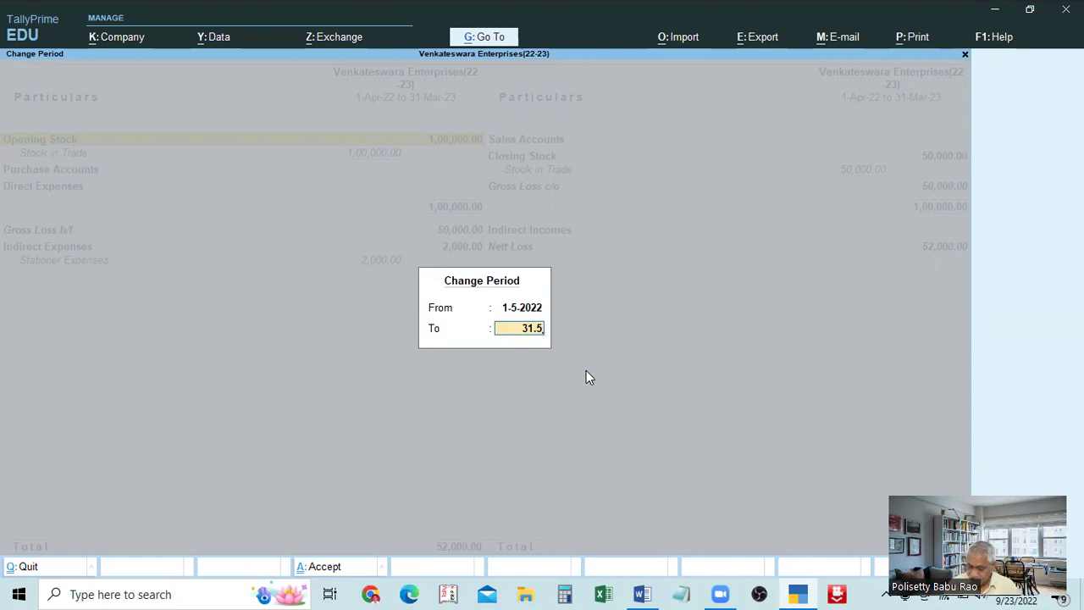
{"action": "key", "text": "Return"}
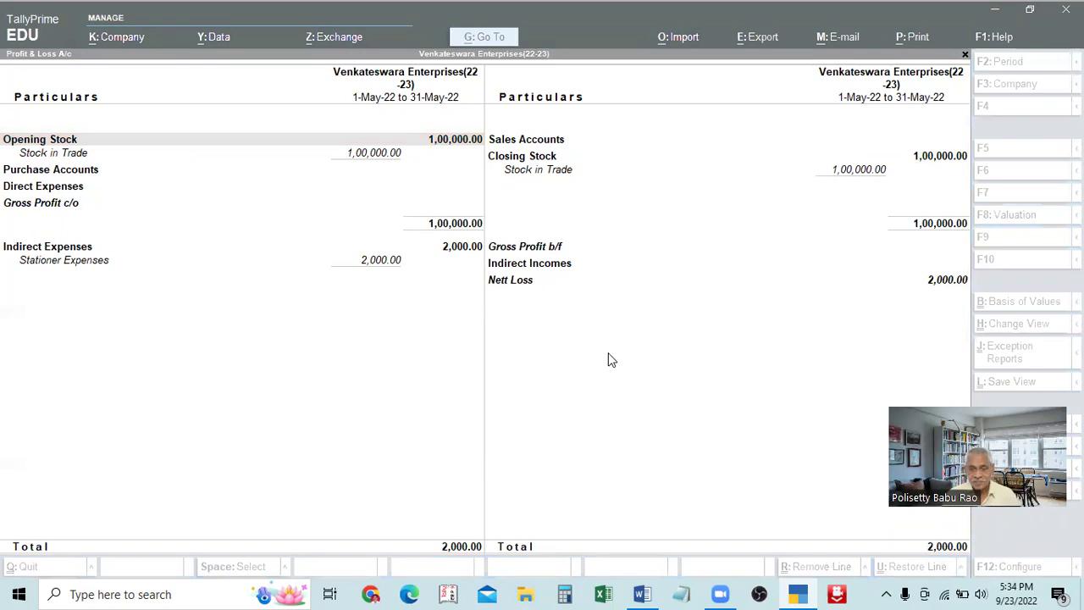
- Leave the Profit & Loss A/c, open the Balance Sheet and set its period end to 31.3
{"action": "left_click", "coordinate": [608, 354]}
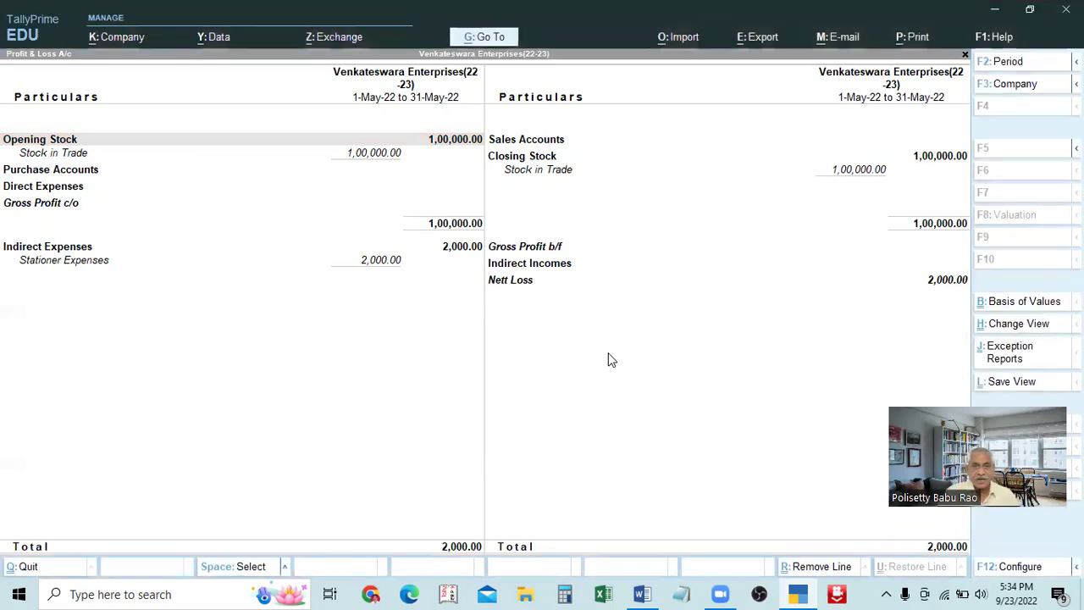
{"action": "key", "text": "Escape"}
{"action": "key", "text": "Up"}
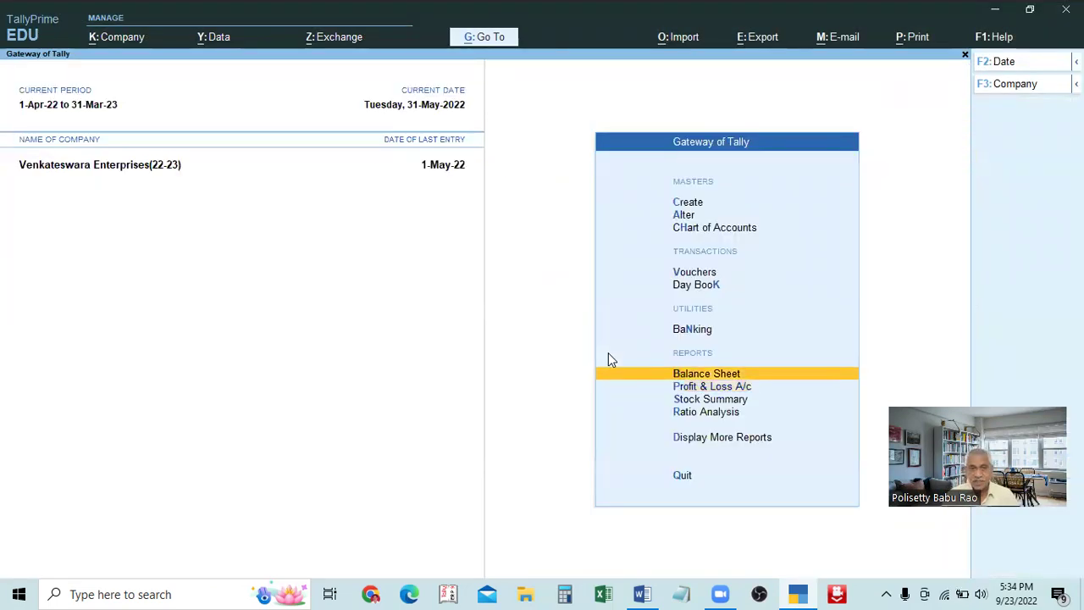
{"action": "key", "text": "Return"}
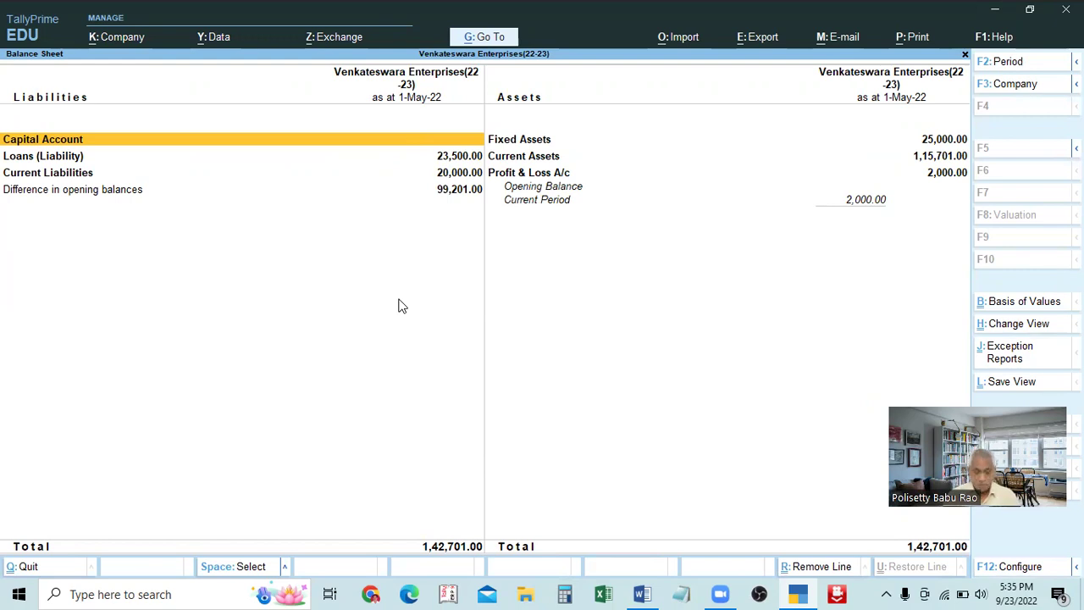
{"action": "key", "text": "F2"}
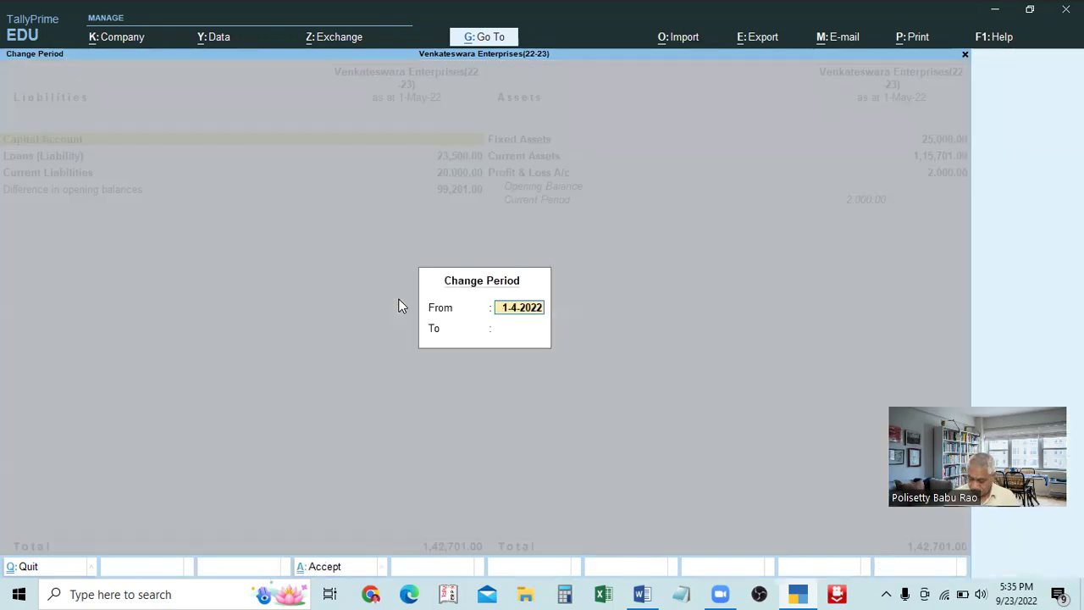
{"action": "key", "text": "Return"}
{"action": "type", "text": "31.3"}
{"action": "key", "text": "Return"}
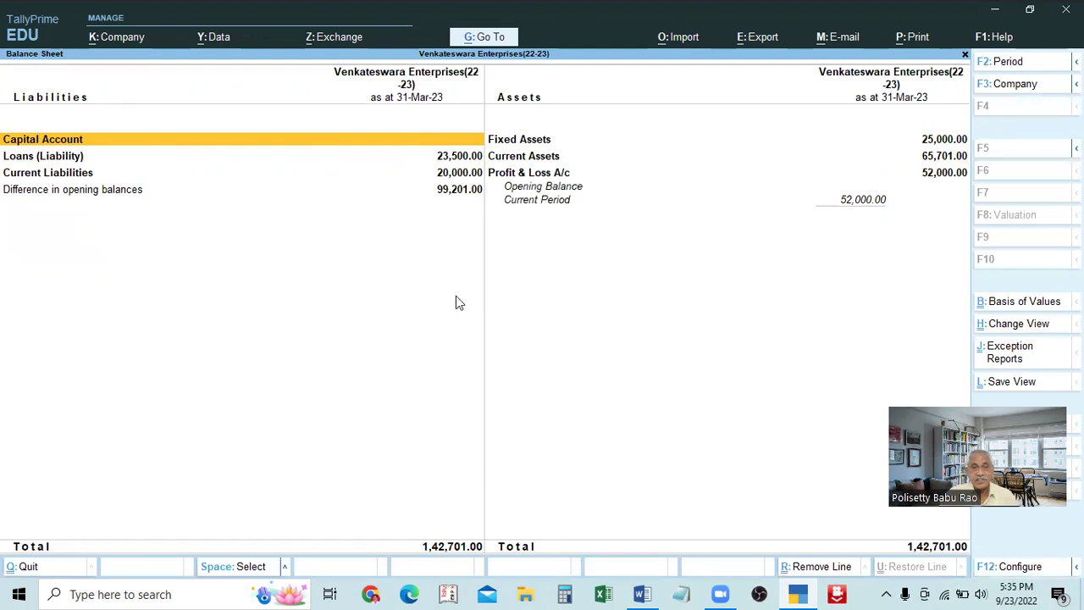
- Set the Balance Sheet's period end to 31.5, then return to the Gateway of Tally without quitting
{"action": "key", "text": "F2"}
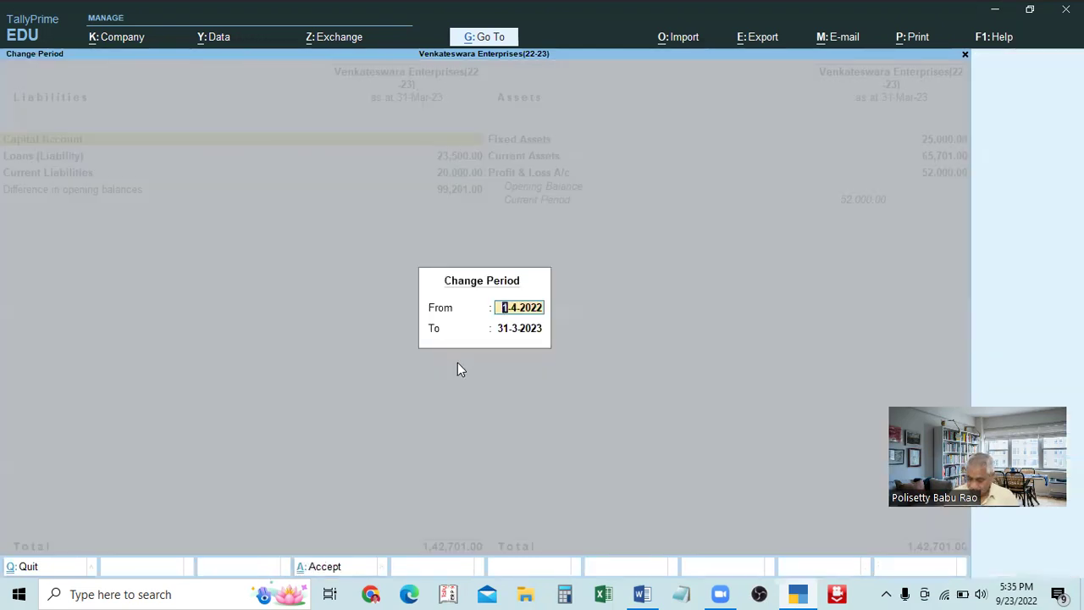
{"action": "key", "text": "Return"}
{"action": "type", "text": "31"}
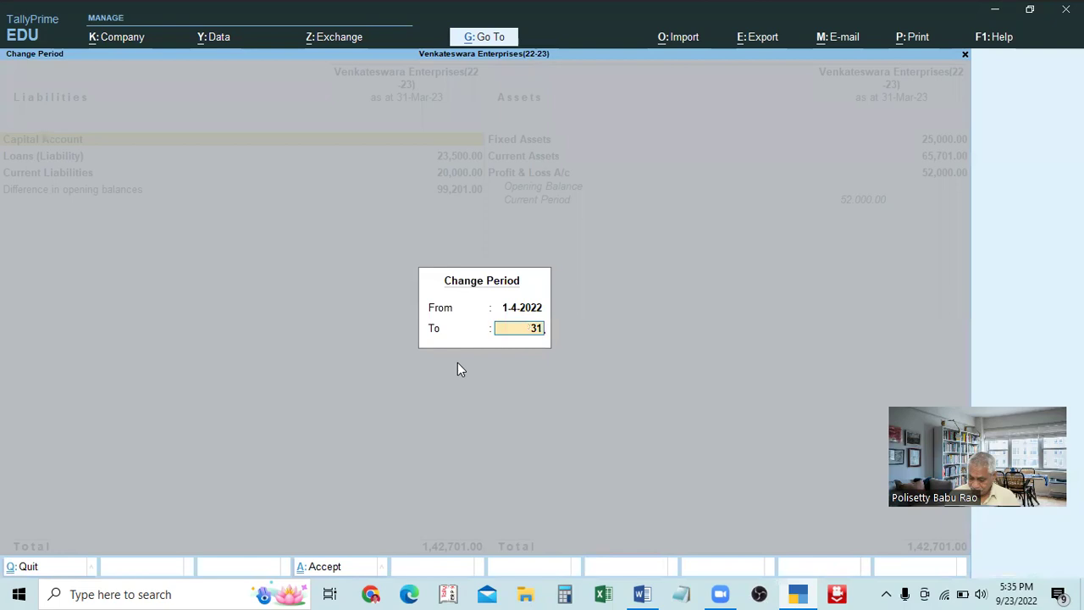
{"action": "type", "text": ".5"}
{"action": "key", "text": "Return"}
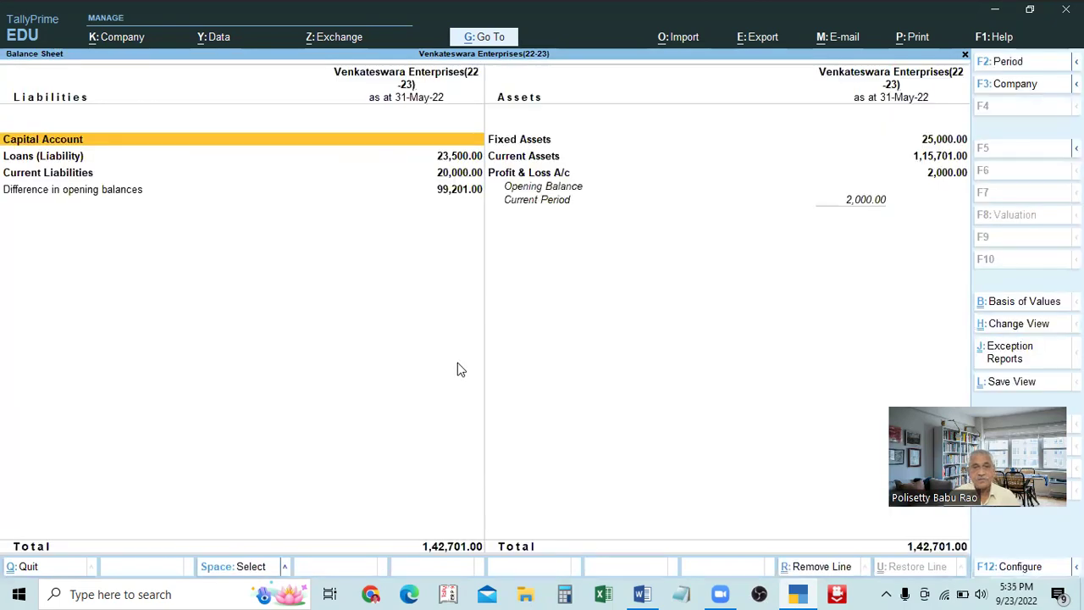
{"action": "key", "text": "Escape"}
{"action": "key", "text": "Escape"}
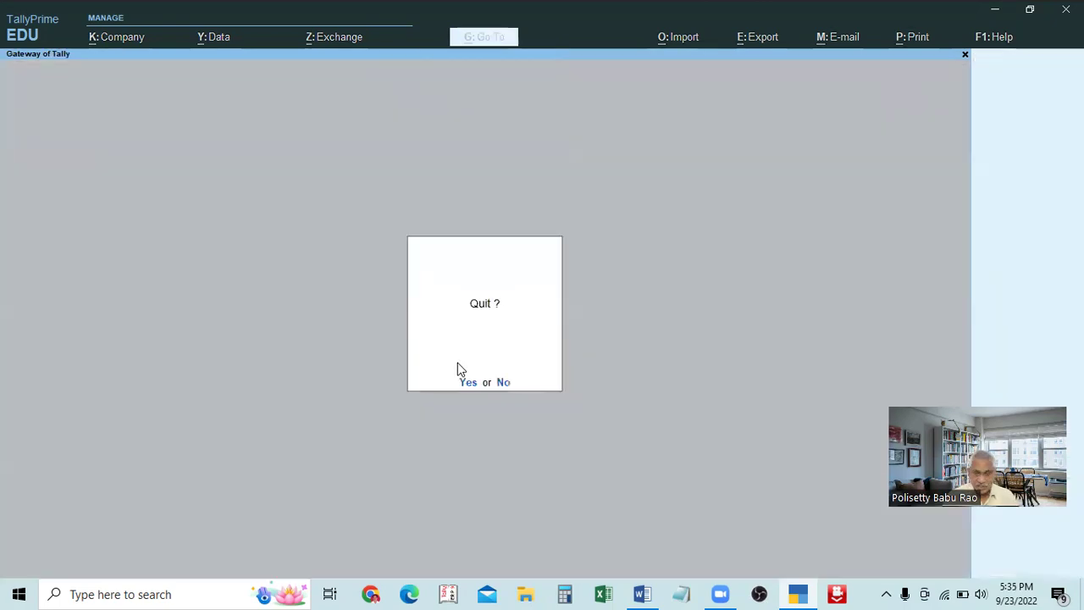
{"action": "key", "text": "n"}
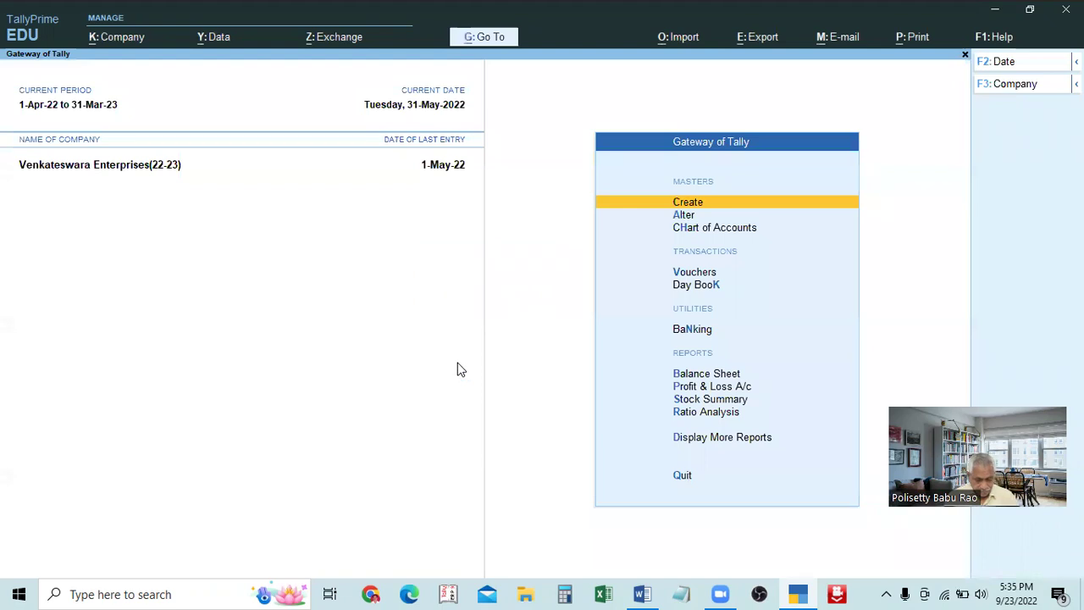
{"action": "key", "text": "alt+F2"}
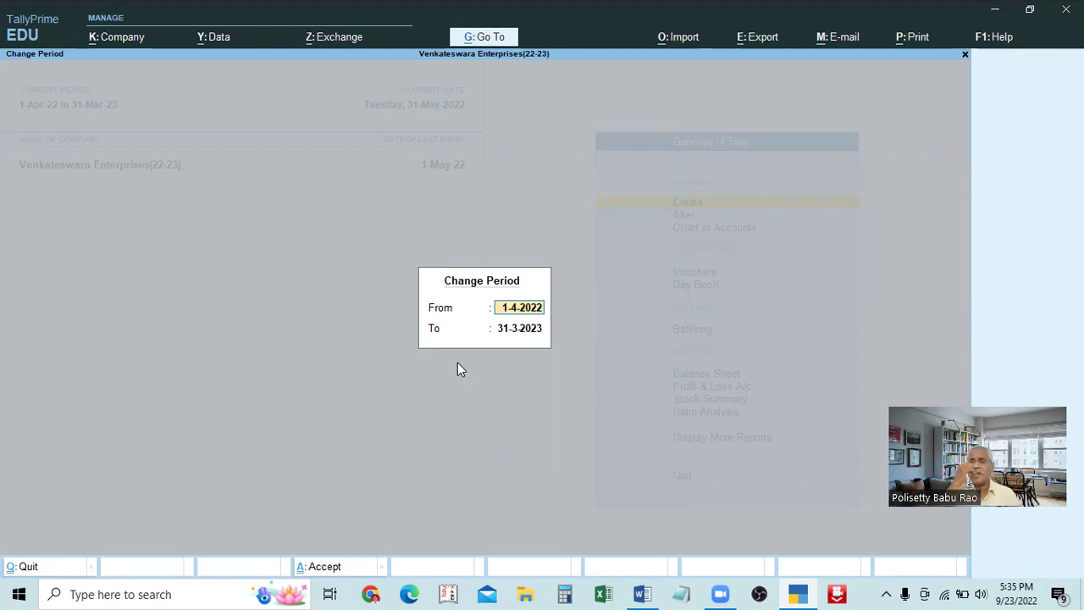
{"action": "key", "text": "BackSpace"}
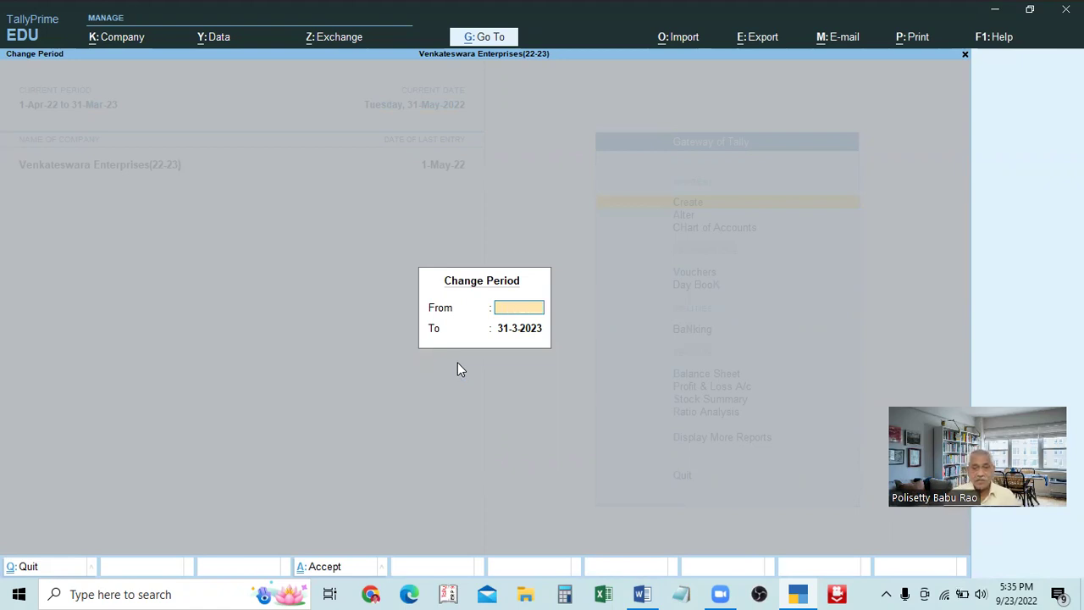
{"action": "key", "text": "Escape"}
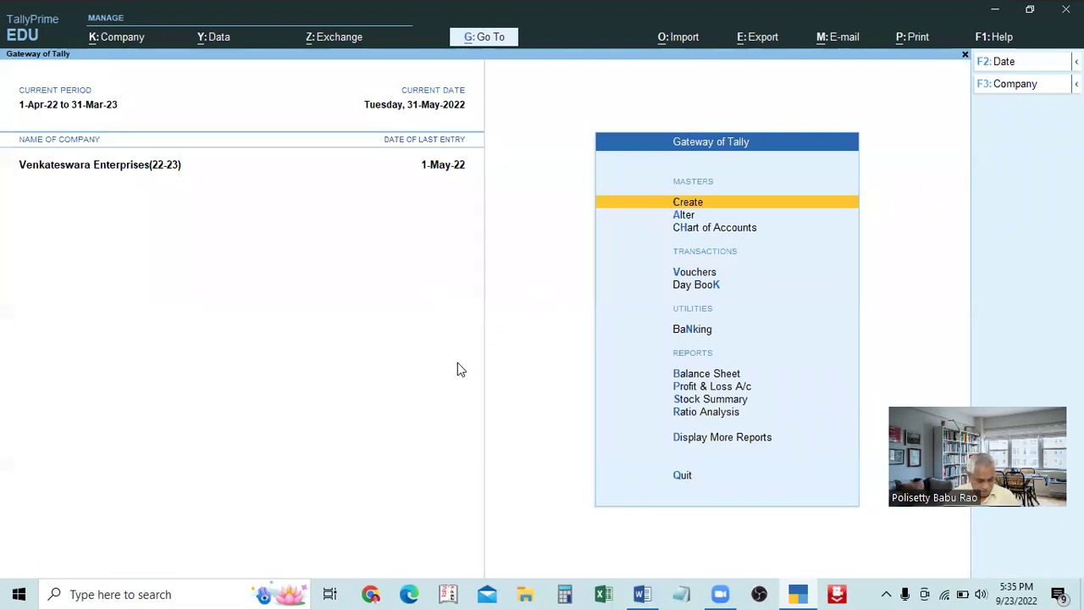
{"action": "key", "text": "F2"}
{"action": "key", "text": "BackSpace"}
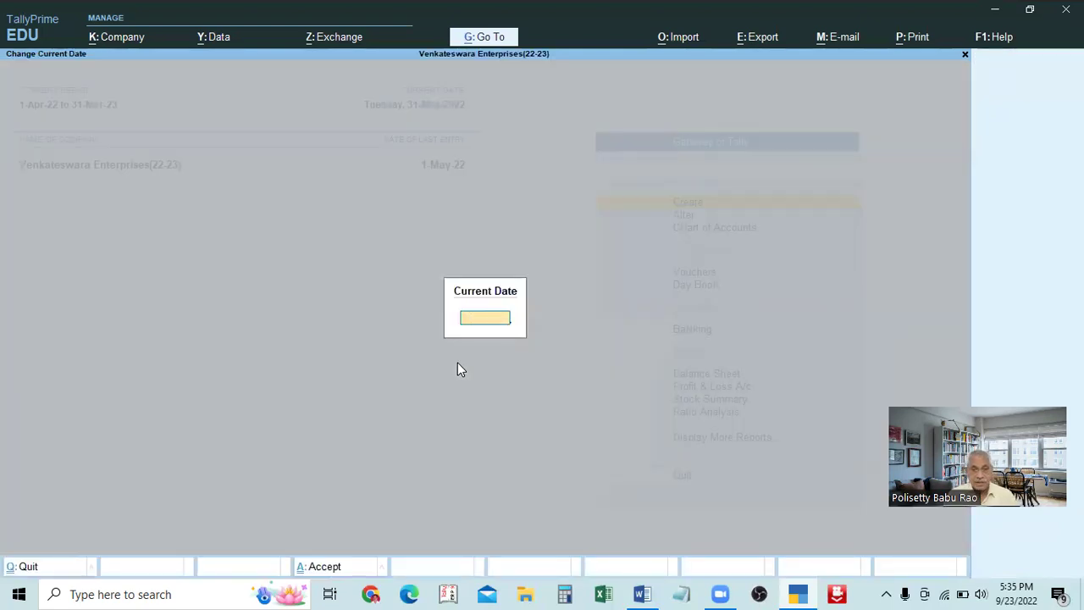
{"action": "key", "text": "Escape"}
- Set the current period at the Gateway of Tally to run from 1-4-2022 to 31.5
{"action": "key", "text": "alt+F2"}
{"action": "key", "text": "Return"}
{"action": "key", "text": "BackSpace"}
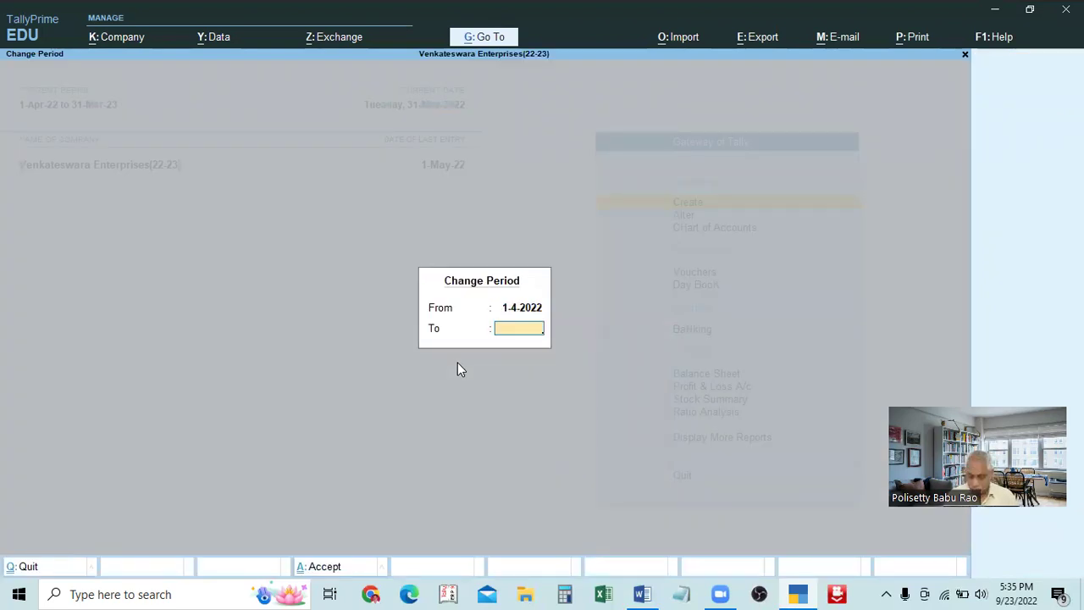
{"action": "type", "text": "31.5"}
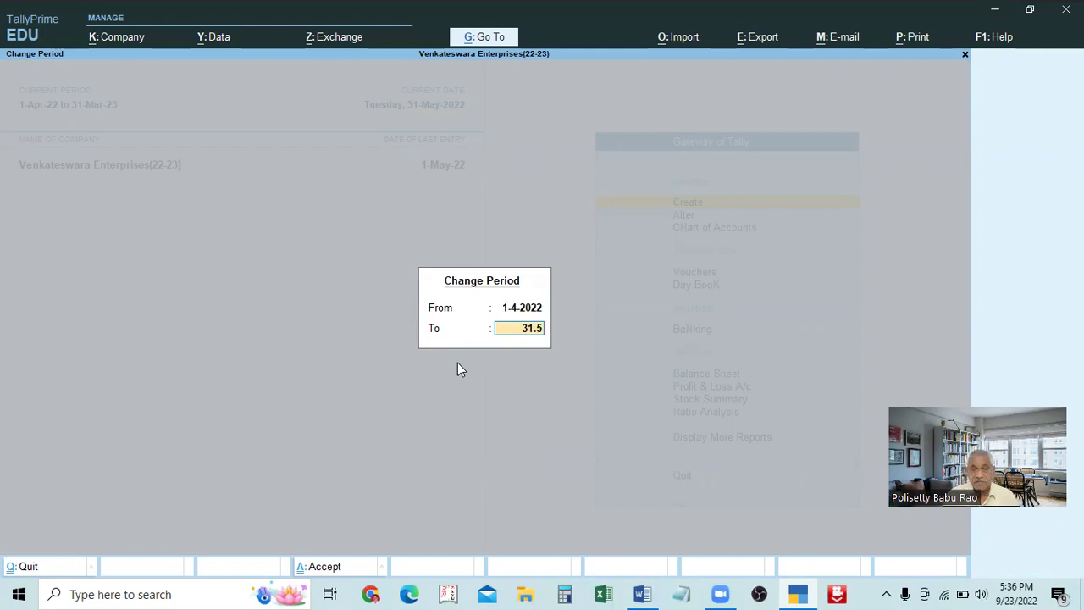
{"action": "key", "text": "Return"}
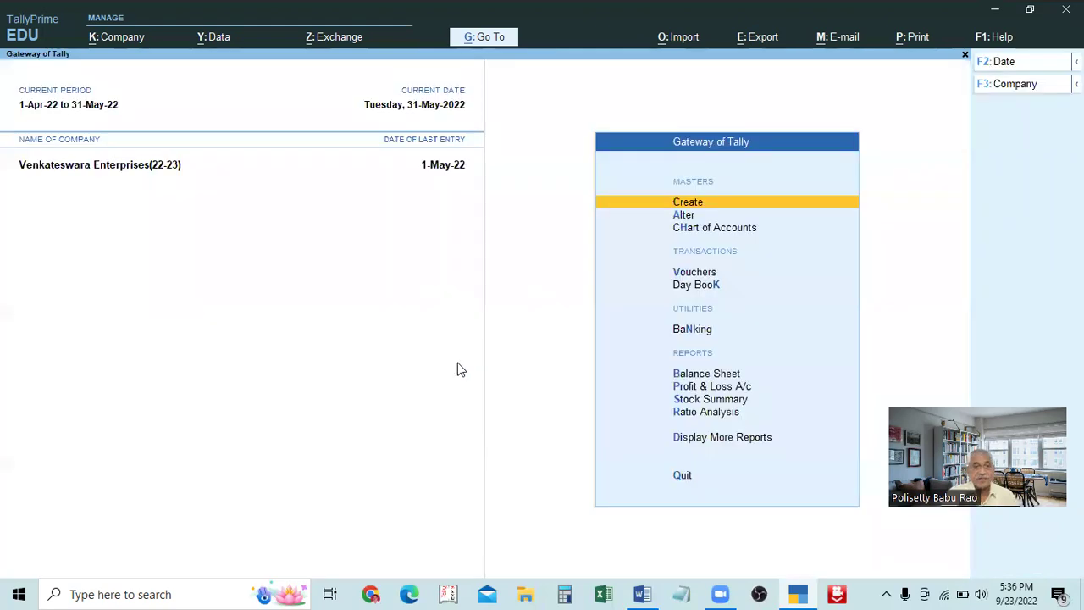
{"action": "key", "text": "Escape"}
{"action": "key", "text": "Escape"}
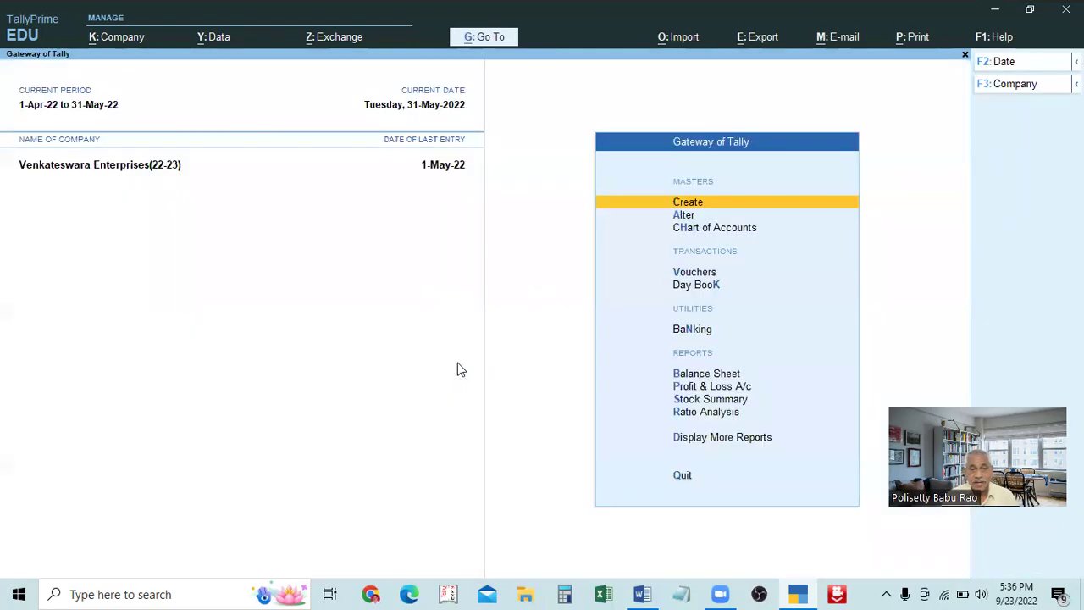
- Empty the end date of the Gateway's current period and accept the period with only the 1-4-2022 start date
{"action": "key", "text": "alt+F2"}
{"action": "key", "text": "Return"}
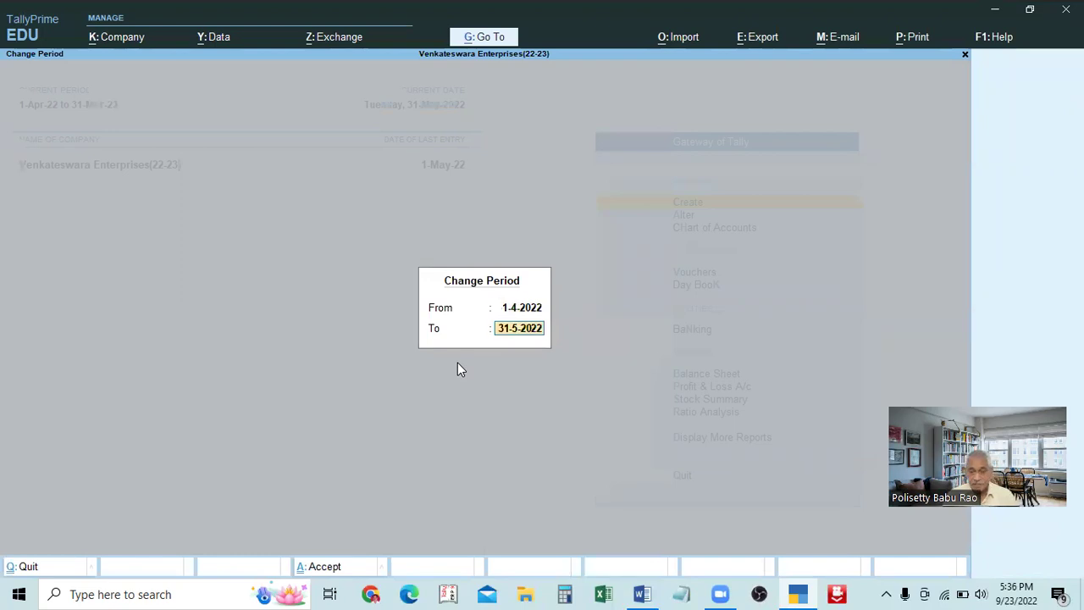
{"action": "key", "text": "BackSpace"}
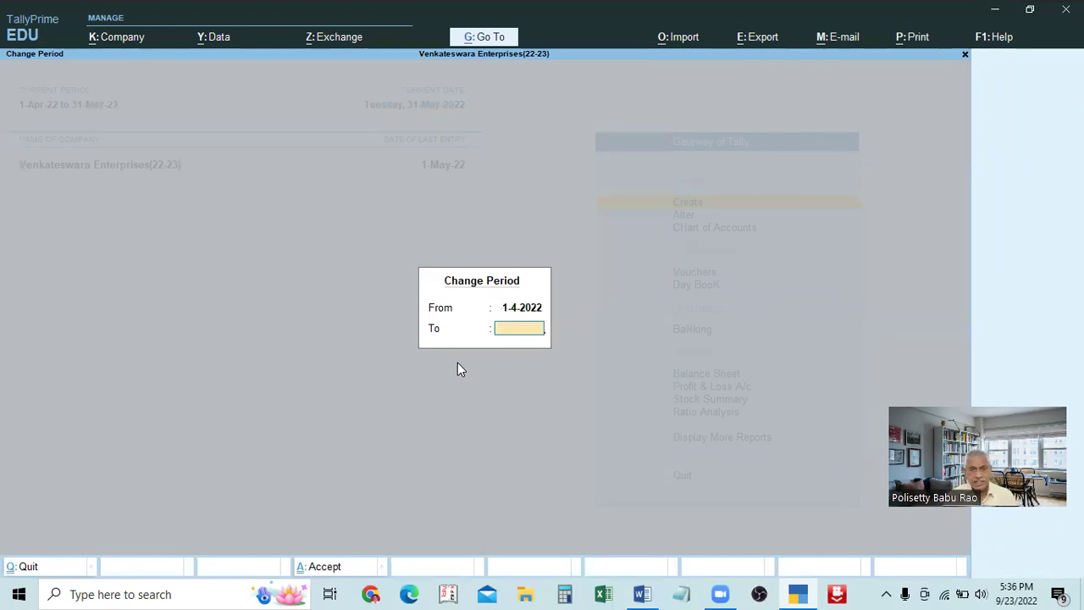
{"action": "key", "text": "Return"}
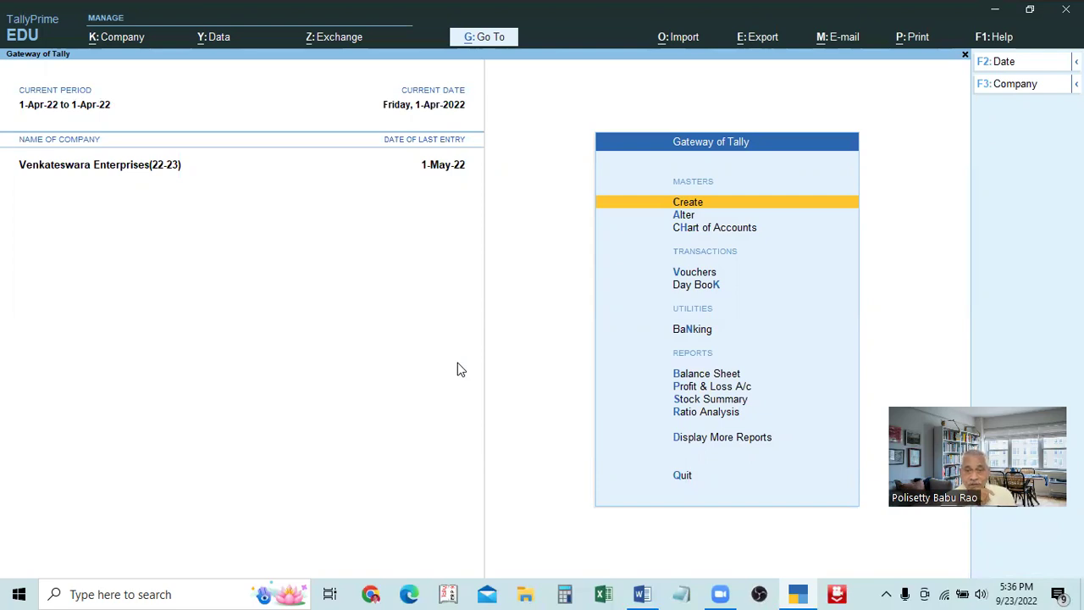
{"action": "key", "text": "Escape"}
{"action": "key", "text": "Escape"}
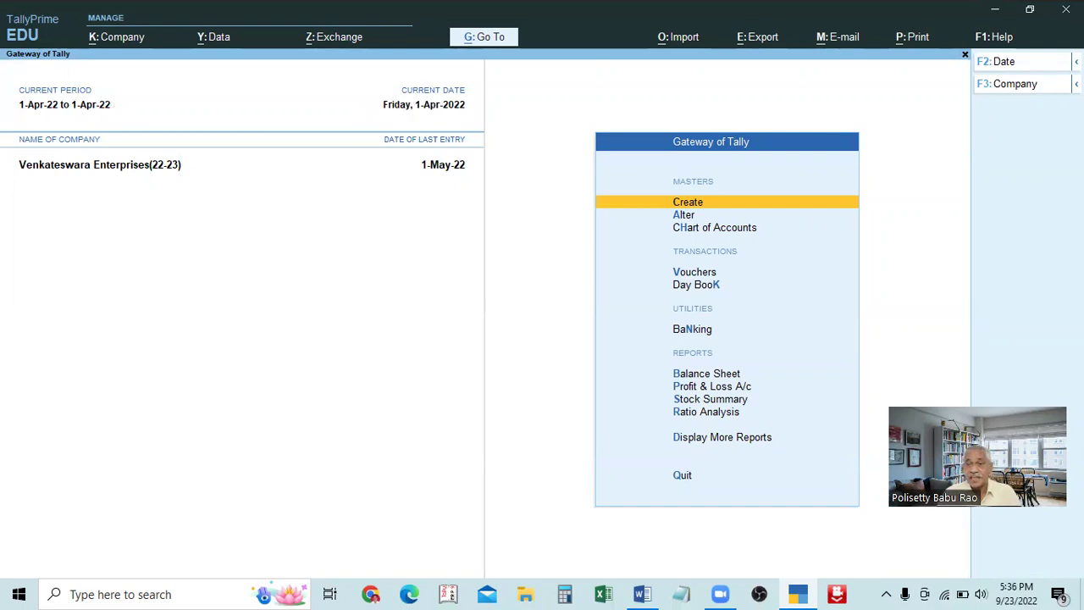
- Compare the Gateway's Date and Period options with the function keys for other uses in the Word notes, then return to TallyPrime
{"action": "left_click", "coordinate": [1075, 61]}
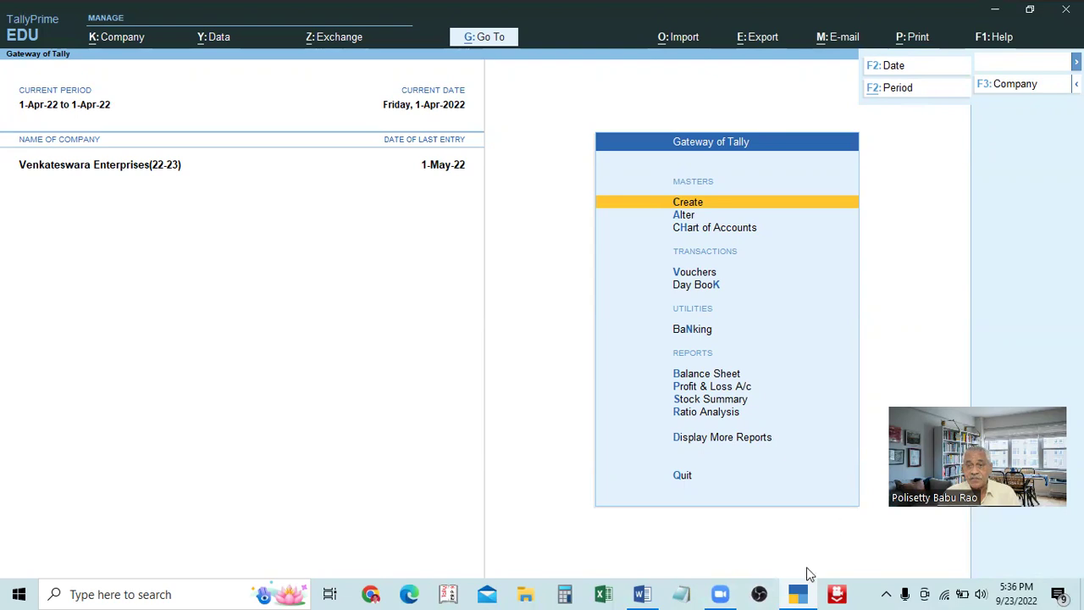
{"action": "left_click", "coordinate": [642, 593]}
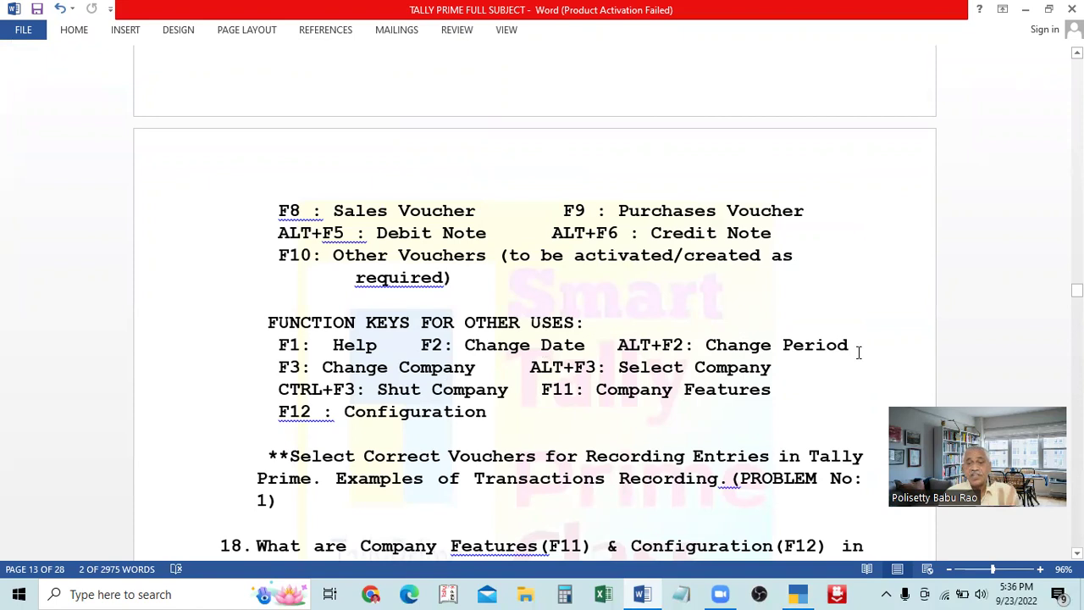
{"action": "scroll", "coordinate": [858, 352], "scroll_direction": "down", "scroll_amount": 1}
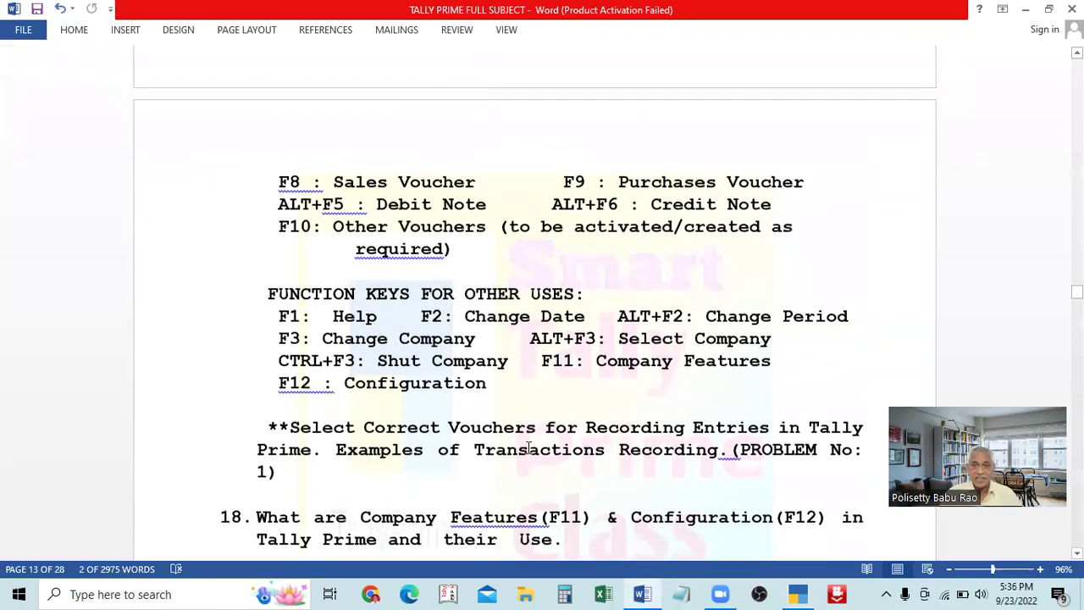
{"action": "scroll", "coordinate": [857, 352], "scroll_direction": "up", "scroll_amount": 1}
{"action": "left_click", "coordinate": [800, 594]}
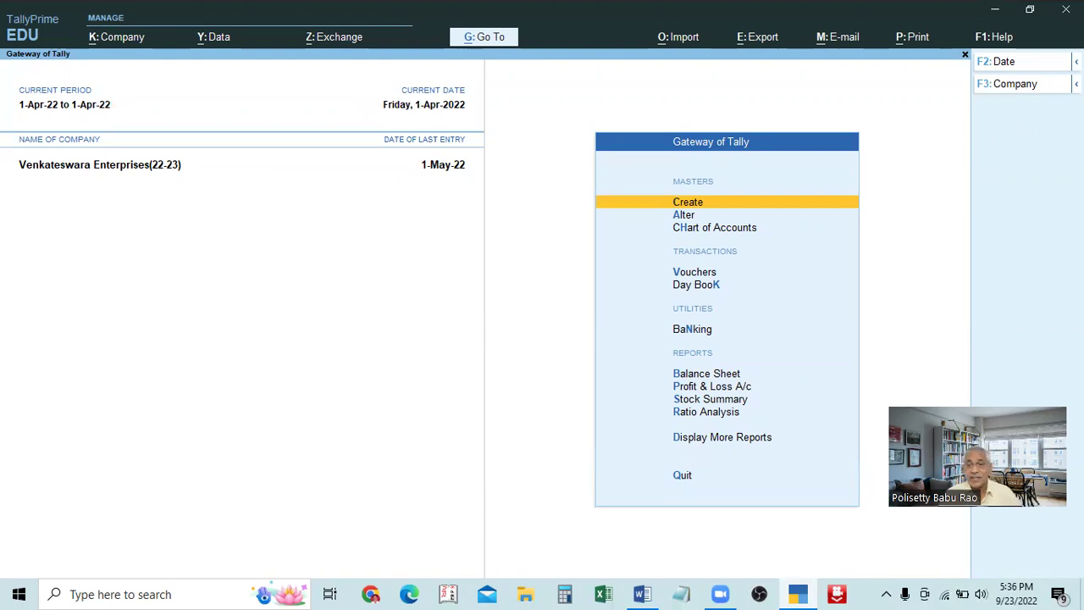
- Select the company Venkateswara Enterprises(22-23) from the list of companies
{"action": "key", "text": "F3"}
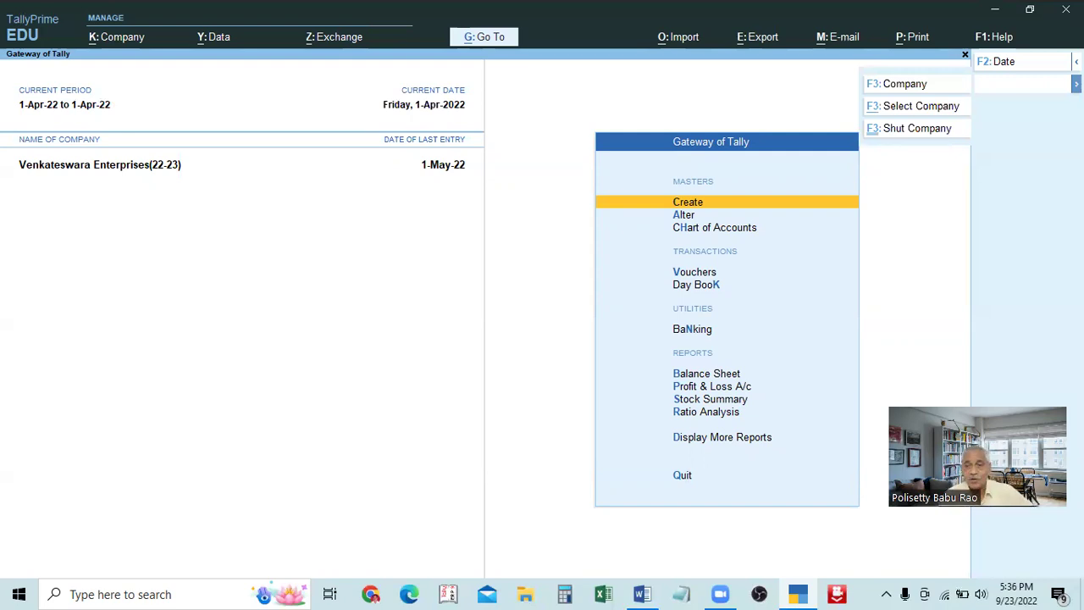
{"action": "left_click", "coordinate": [890, 108]}
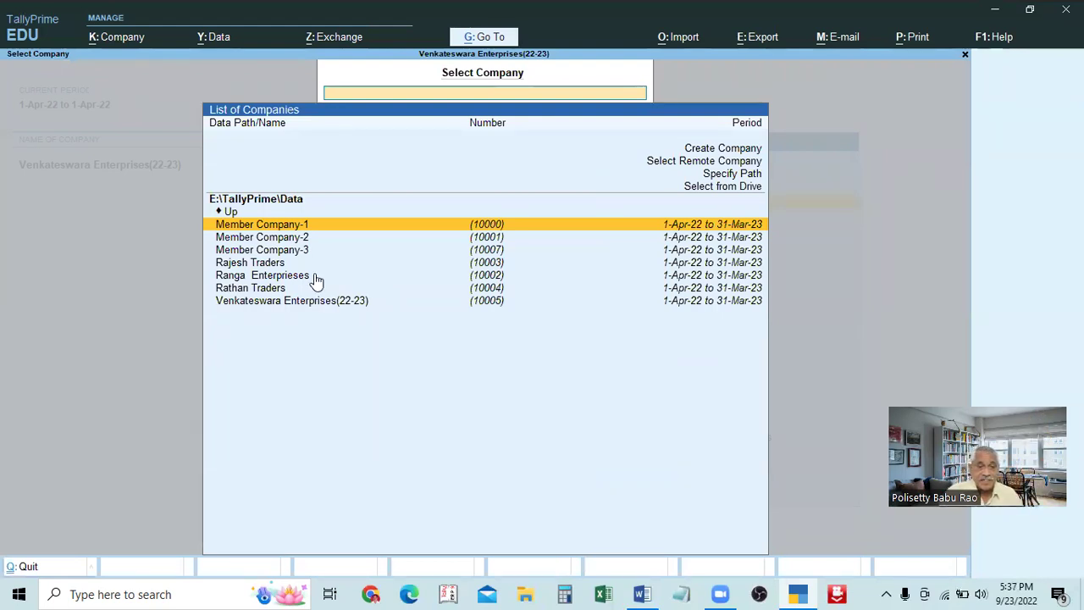
{"action": "key", "text": "Down"}
{"action": "key", "text": "Down"}
{"action": "key", "text": "Down"}
{"action": "key", "text": "Down"}
{"action": "key", "text": "Down"}
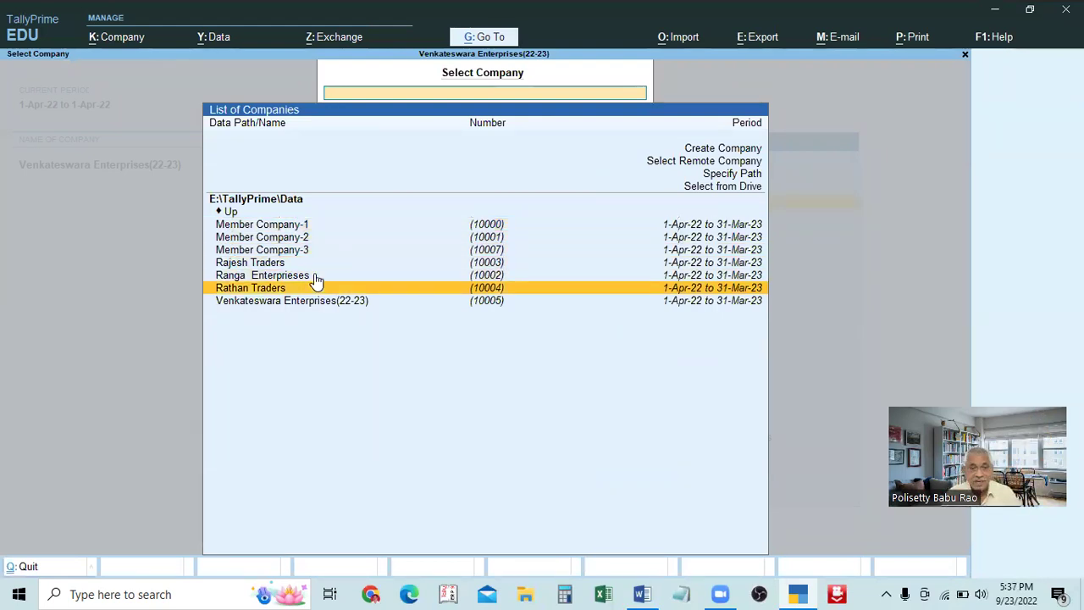
{"action": "key", "text": "Down"}
{"action": "key", "text": "Return"}
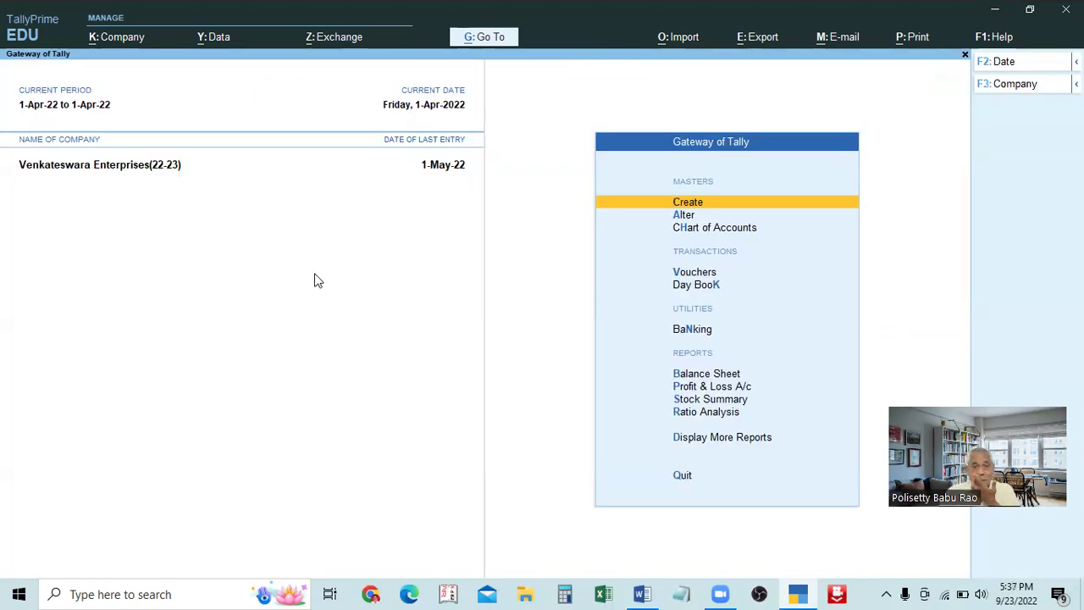
- Load Rathan Traders as an additional company, and make Venkateswara Enterprises(22-23) the active company again
{"action": "mouse_move", "coordinate": [1016, 84]}
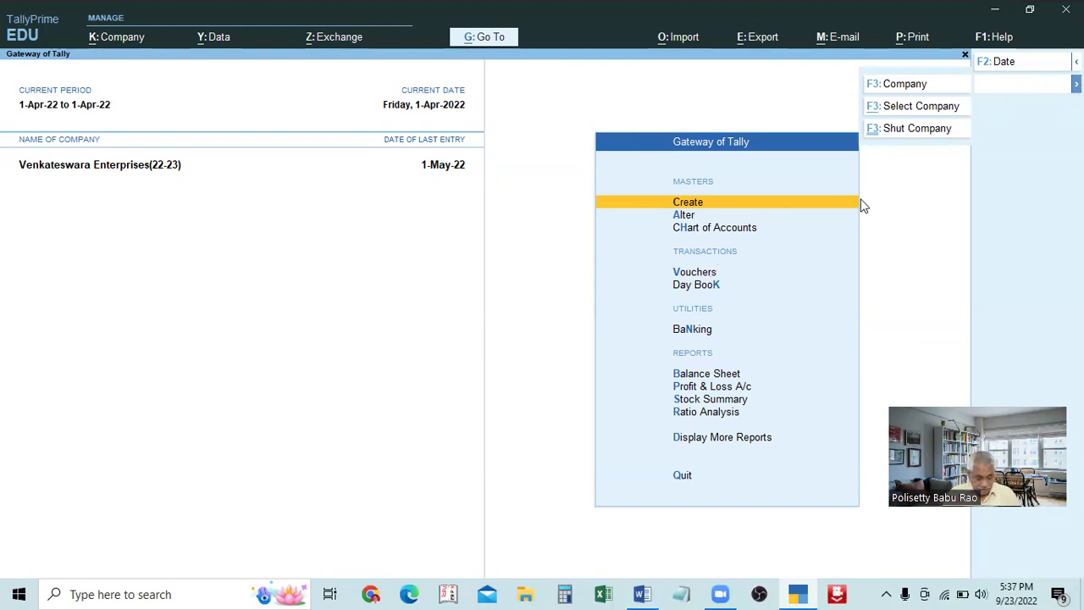
{"action": "key", "text": "F3"}
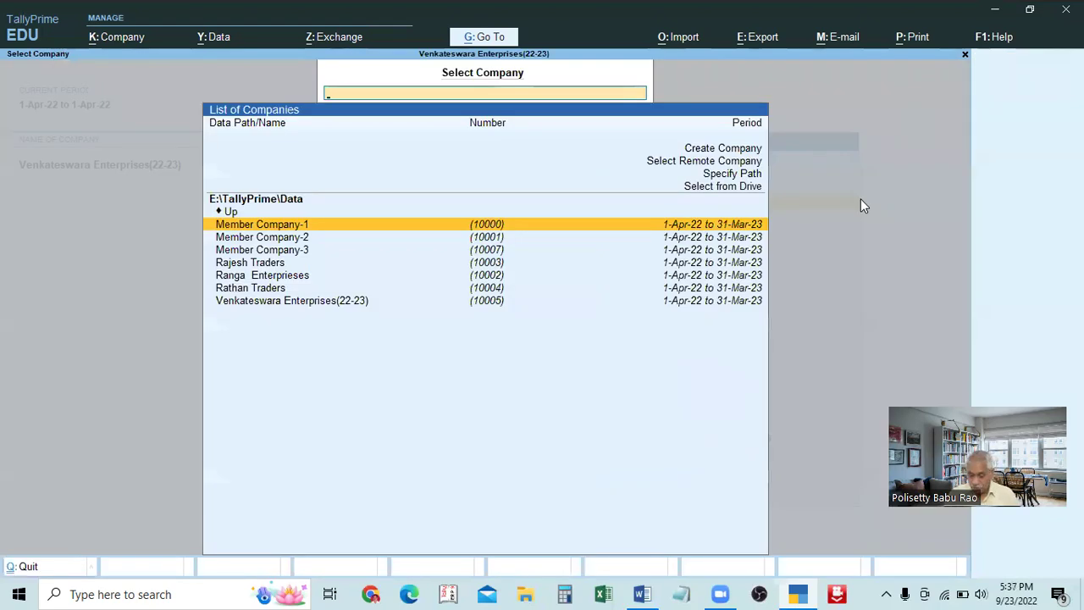
{"action": "key", "text": "Down"}
{"action": "key", "text": "Down"}
{"action": "key", "text": "Down"}
{"action": "key", "text": "Down"}
{"action": "key", "text": "Down"}
{"action": "key", "text": "Return"}
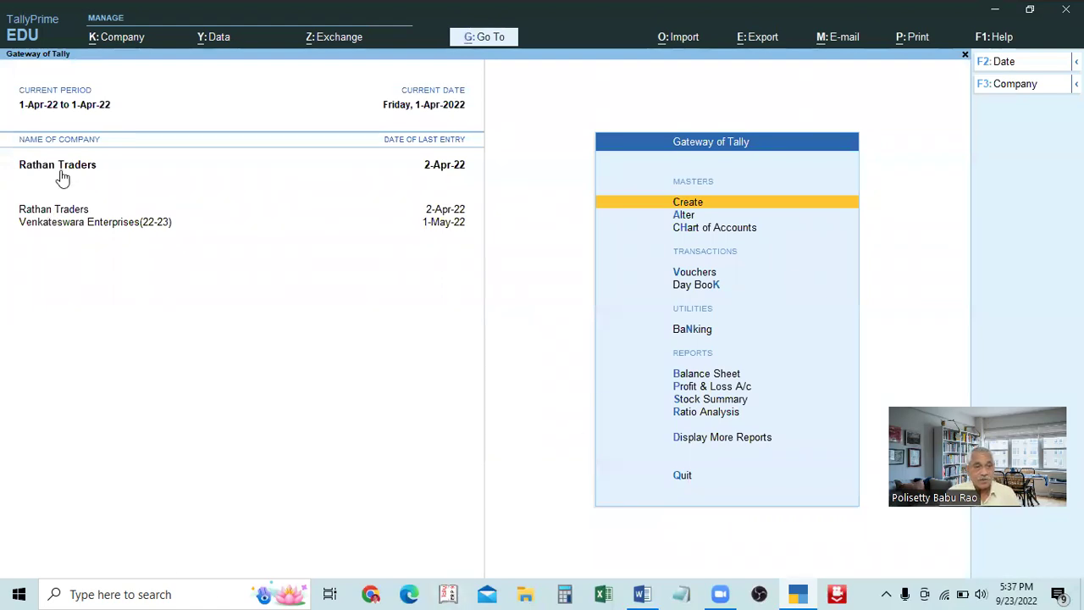
{"action": "left_click", "coordinate": [63, 228]}
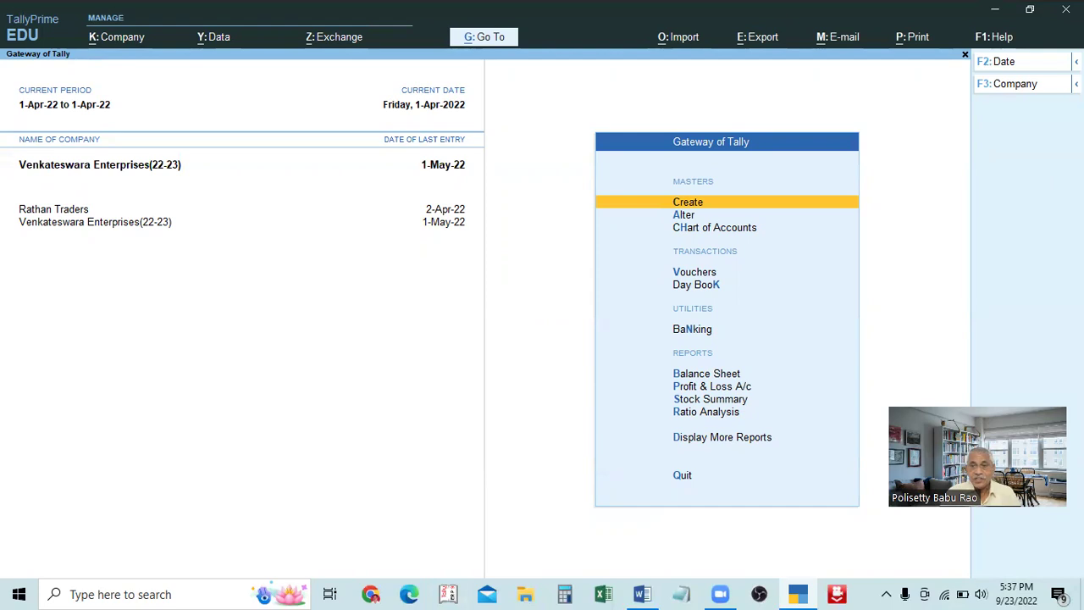
- Shut the company Rathan Traders, leaving Venkateswara Enterprises(22-23) loaded
{"action": "left_click", "coordinate": [1050, 86]}
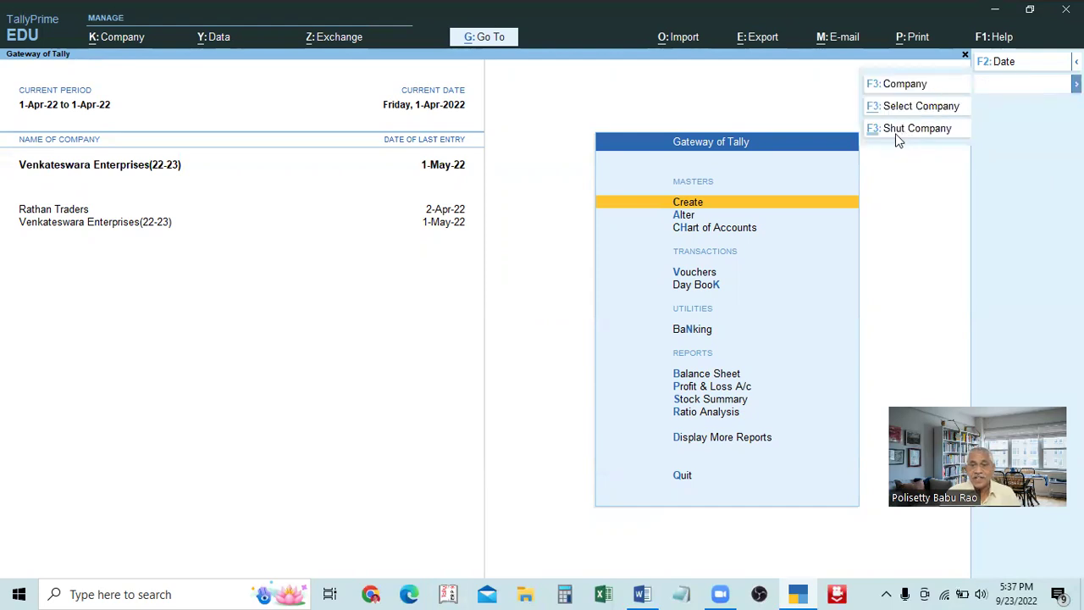
{"action": "left_click", "coordinate": [906, 129]}
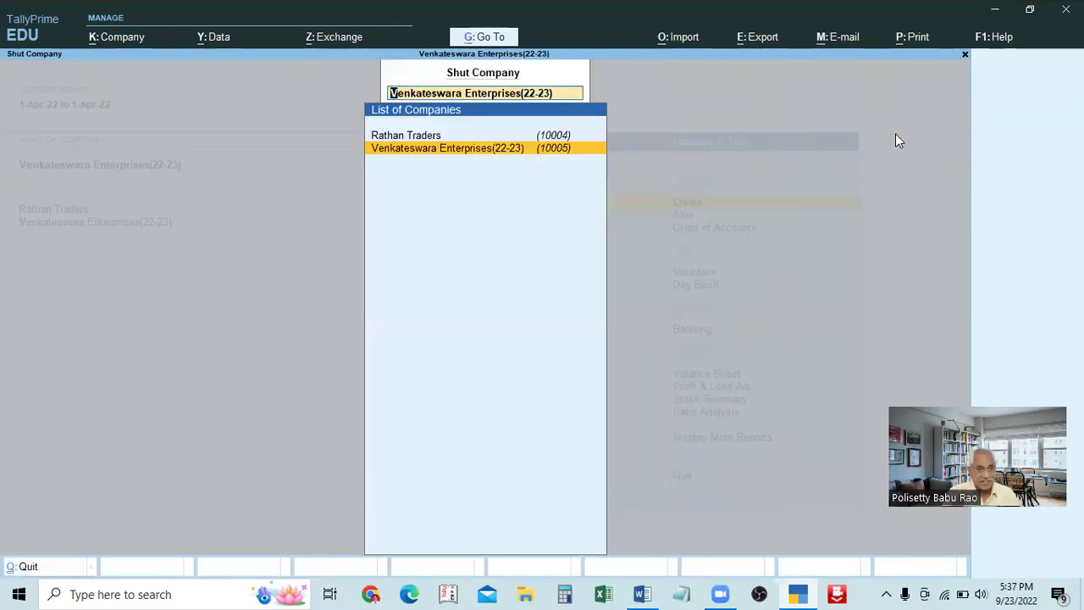
{"action": "key", "text": "Up"}
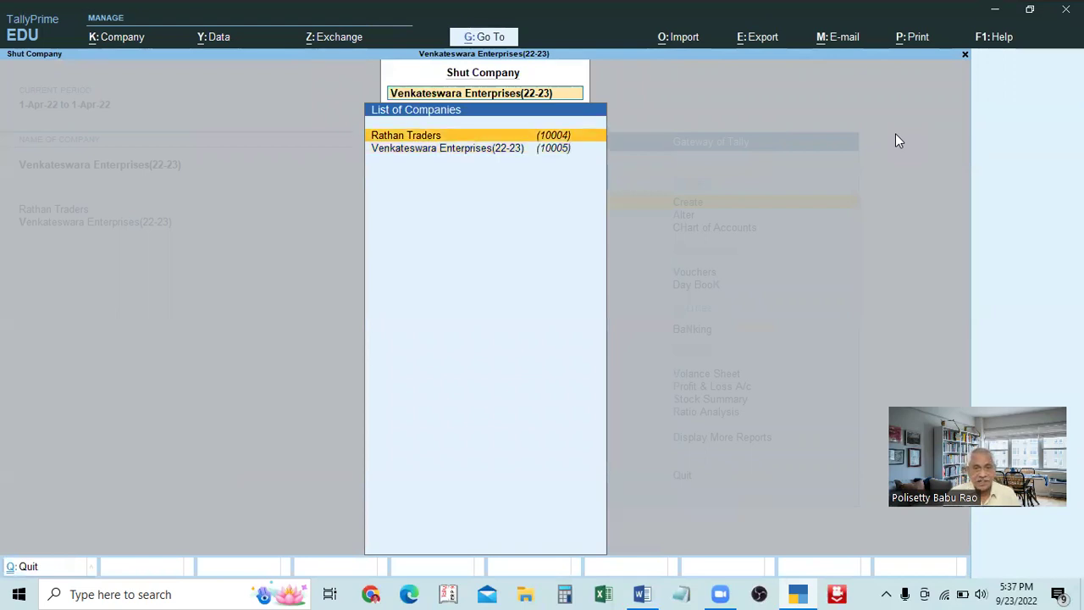
{"action": "key", "text": "Return"}
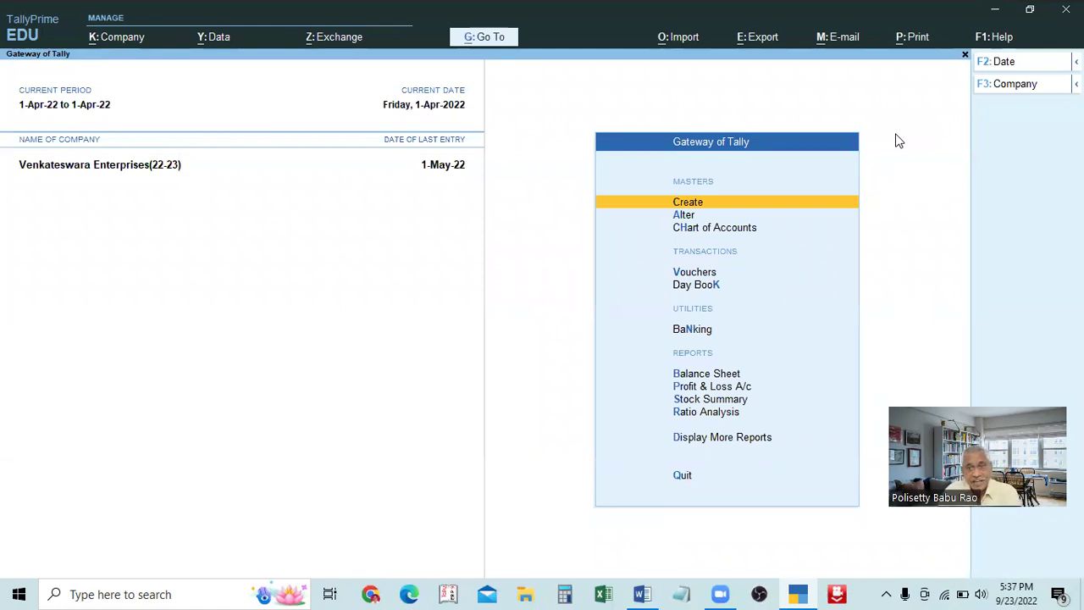
- View the list of selectable companies without choosing one, and review the function keys for vouchers and other uses in the Word notes
{"action": "key", "text": "alt+F3"}
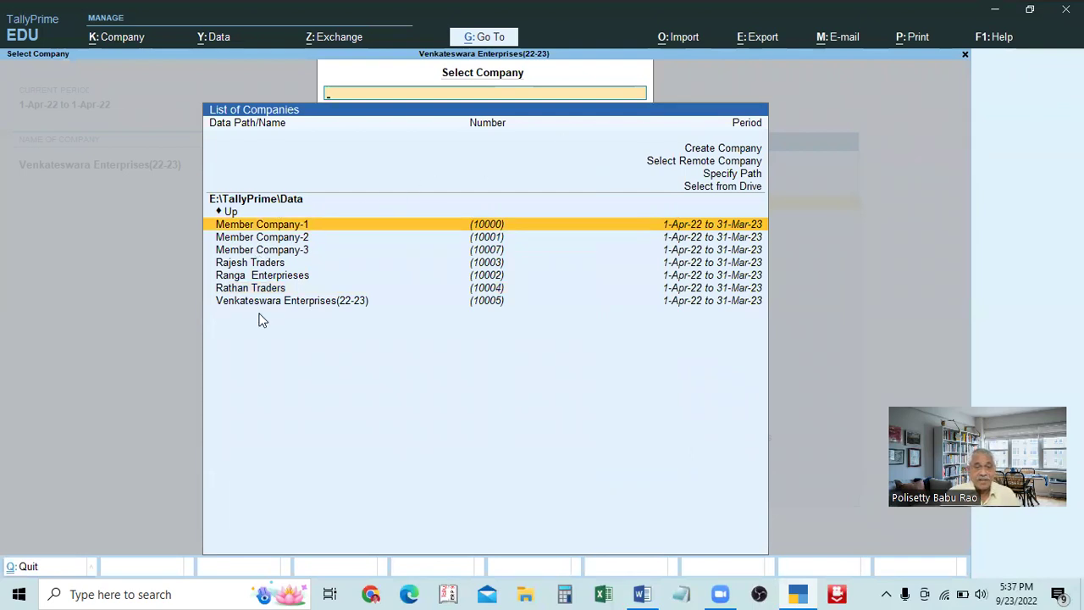
{"action": "key", "text": "Escape"}
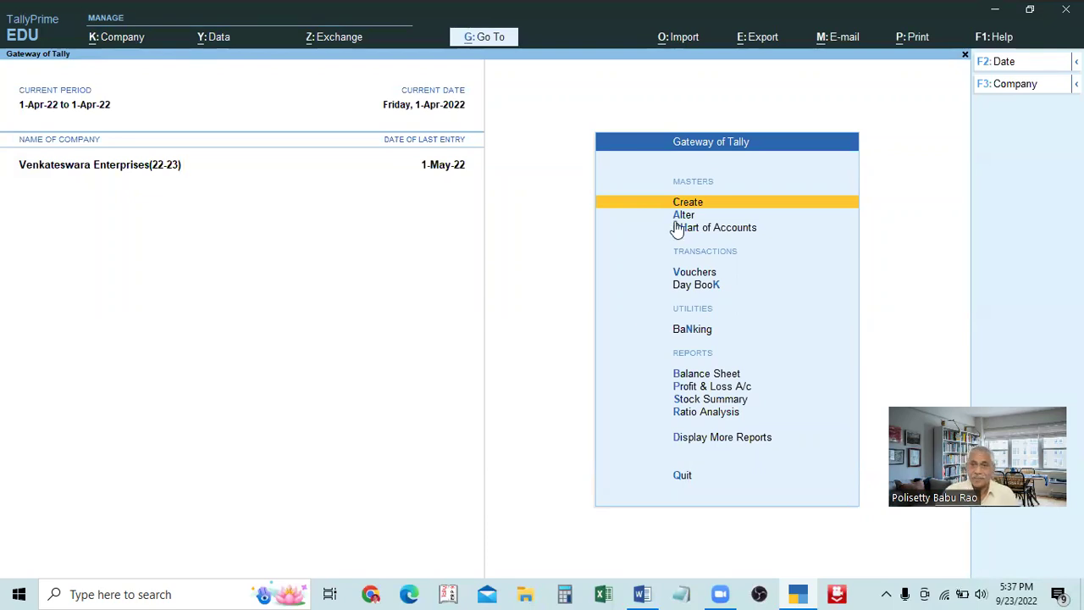
{"action": "left_click", "coordinate": [640, 592]}
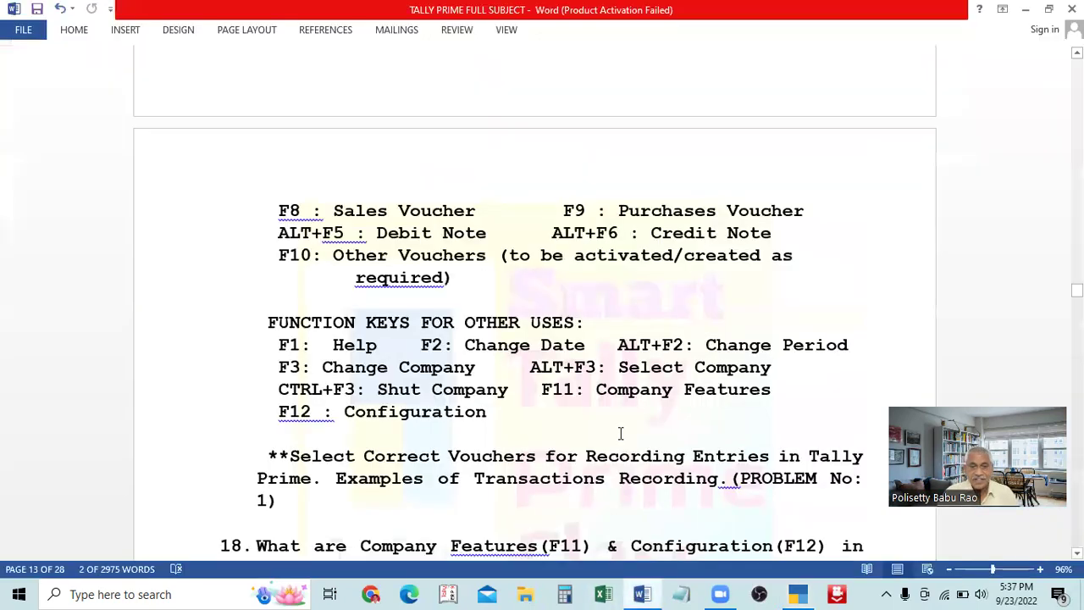
{"action": "scroll", "coordinate": [640, 344], "scroll_direction": "down", "scroll_amount": 1}
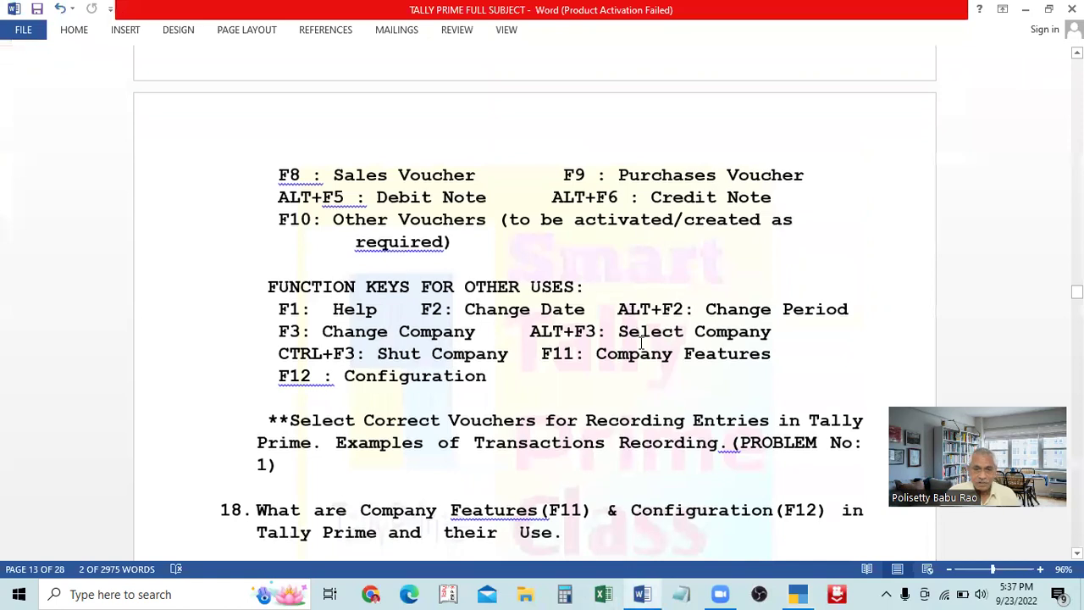
{"action": "scroll", "coordinate": [626, 330], "scroll_direction": "up", "scroll_amount": 2}
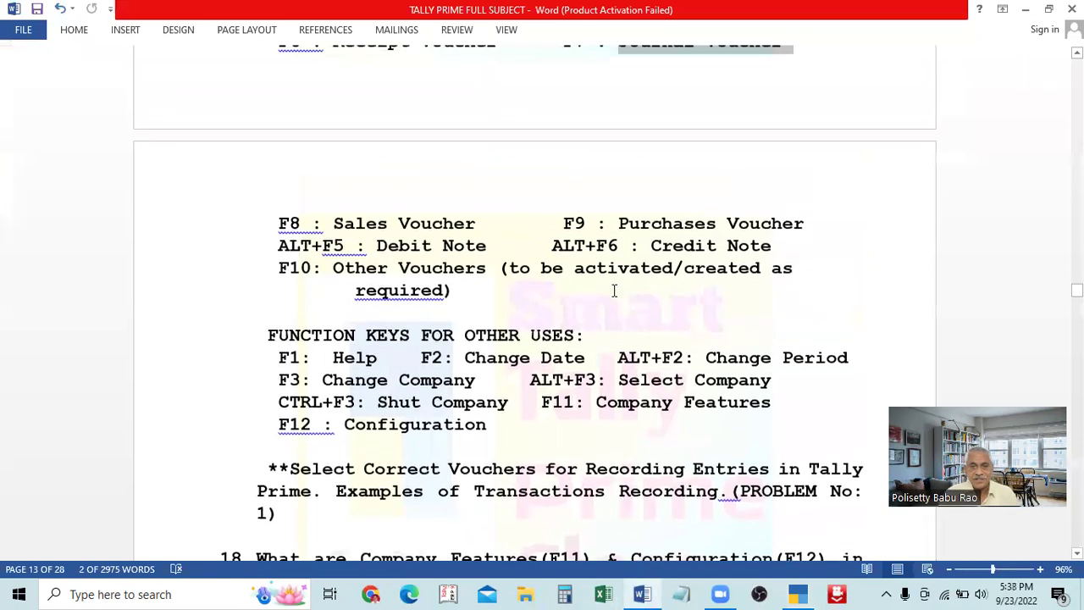
{"action": "scroll", "coordinate": [551, 312], "scroll_direction": "down", "scroll_amount": 2}
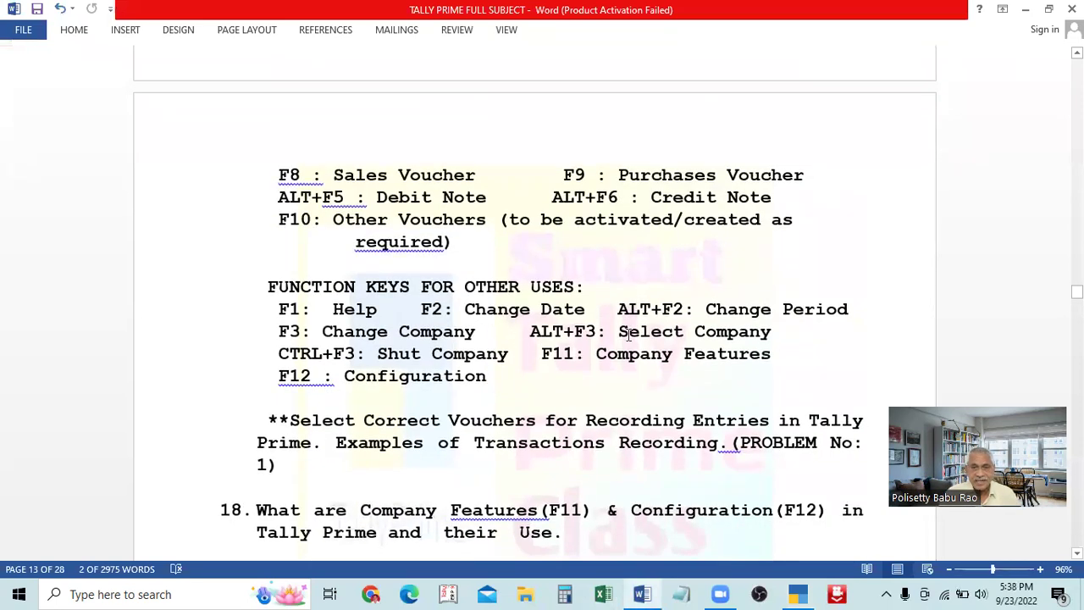
{"action": "scroll", "coordinate": [558, 328], "scroll_direction": "up", "scroll_amount": 7}
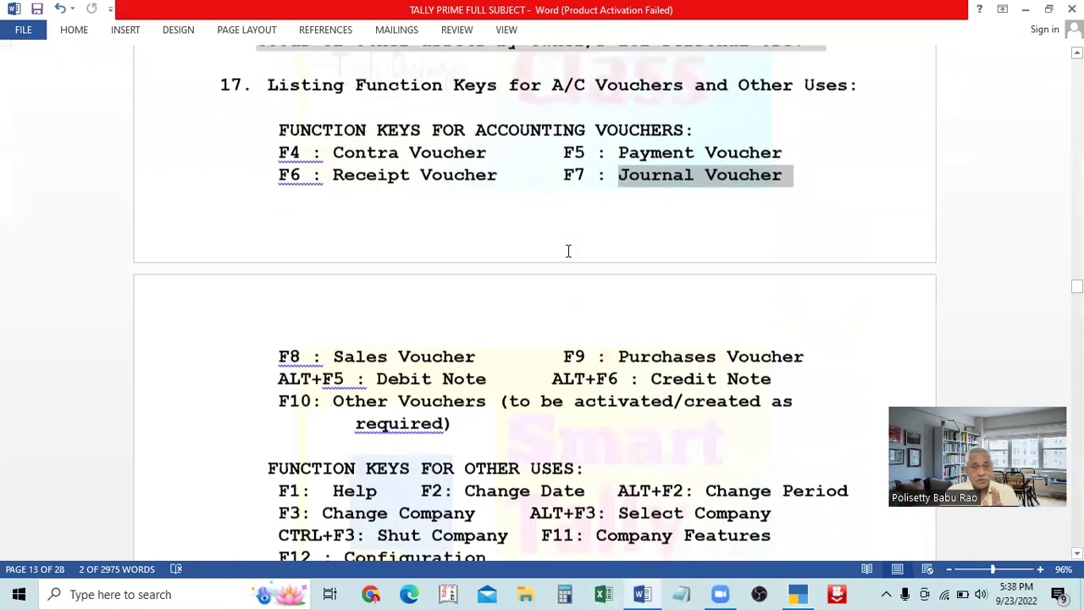
- Remove the stray space before the colon in the notes' F12 entry so the line reads "F12: Configuration"
{"action": "scroll", "coordinate": [626, 415], "scroll_direction": "down", "scroll_amount": 6}
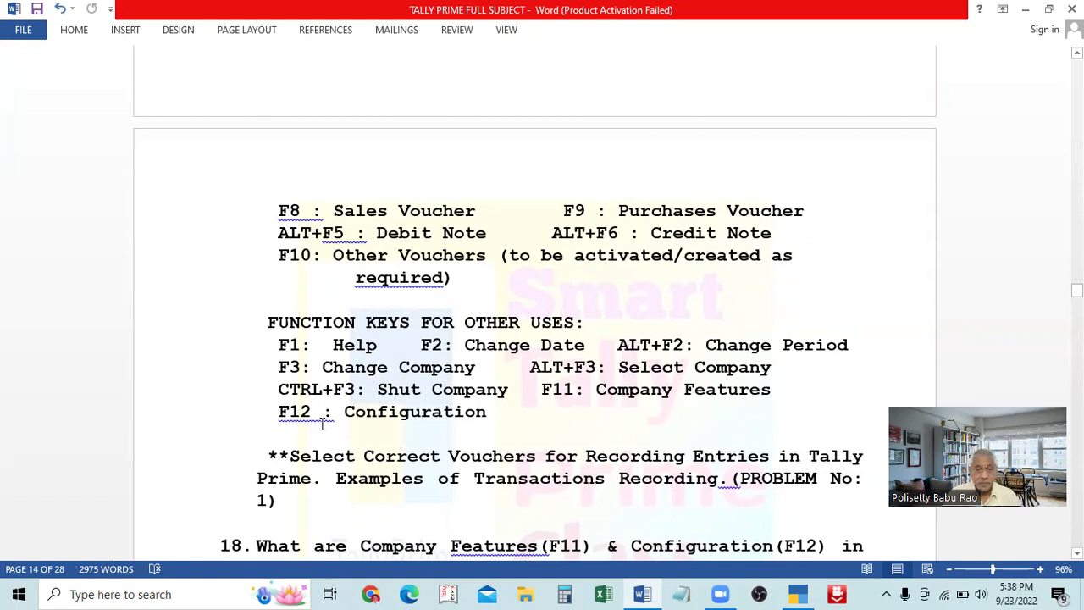
{"action": "key", "text": "Delete"}
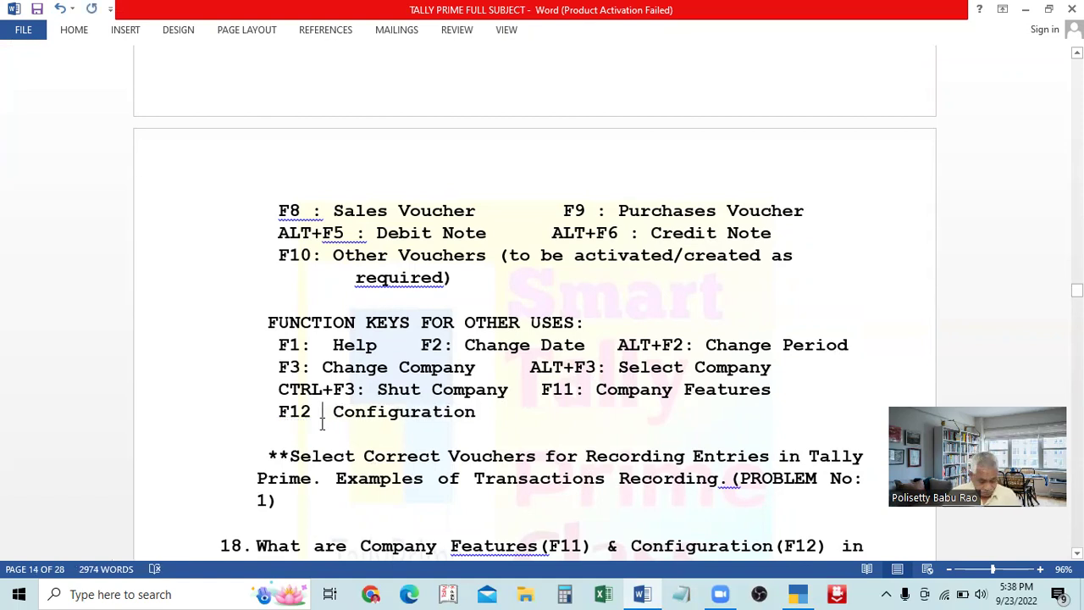
{"action": "type", "text": ":"}
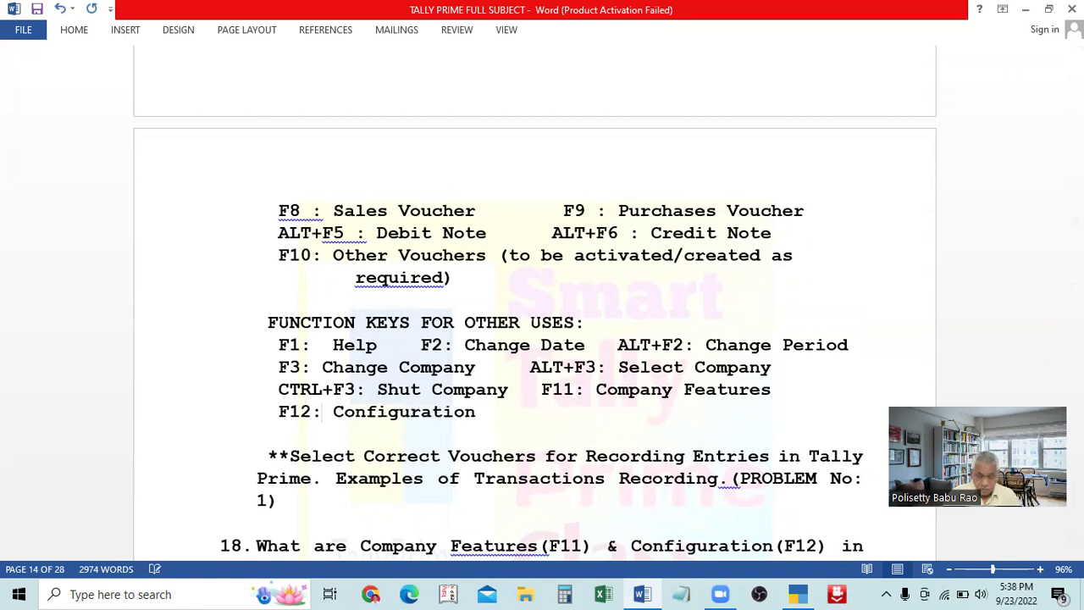